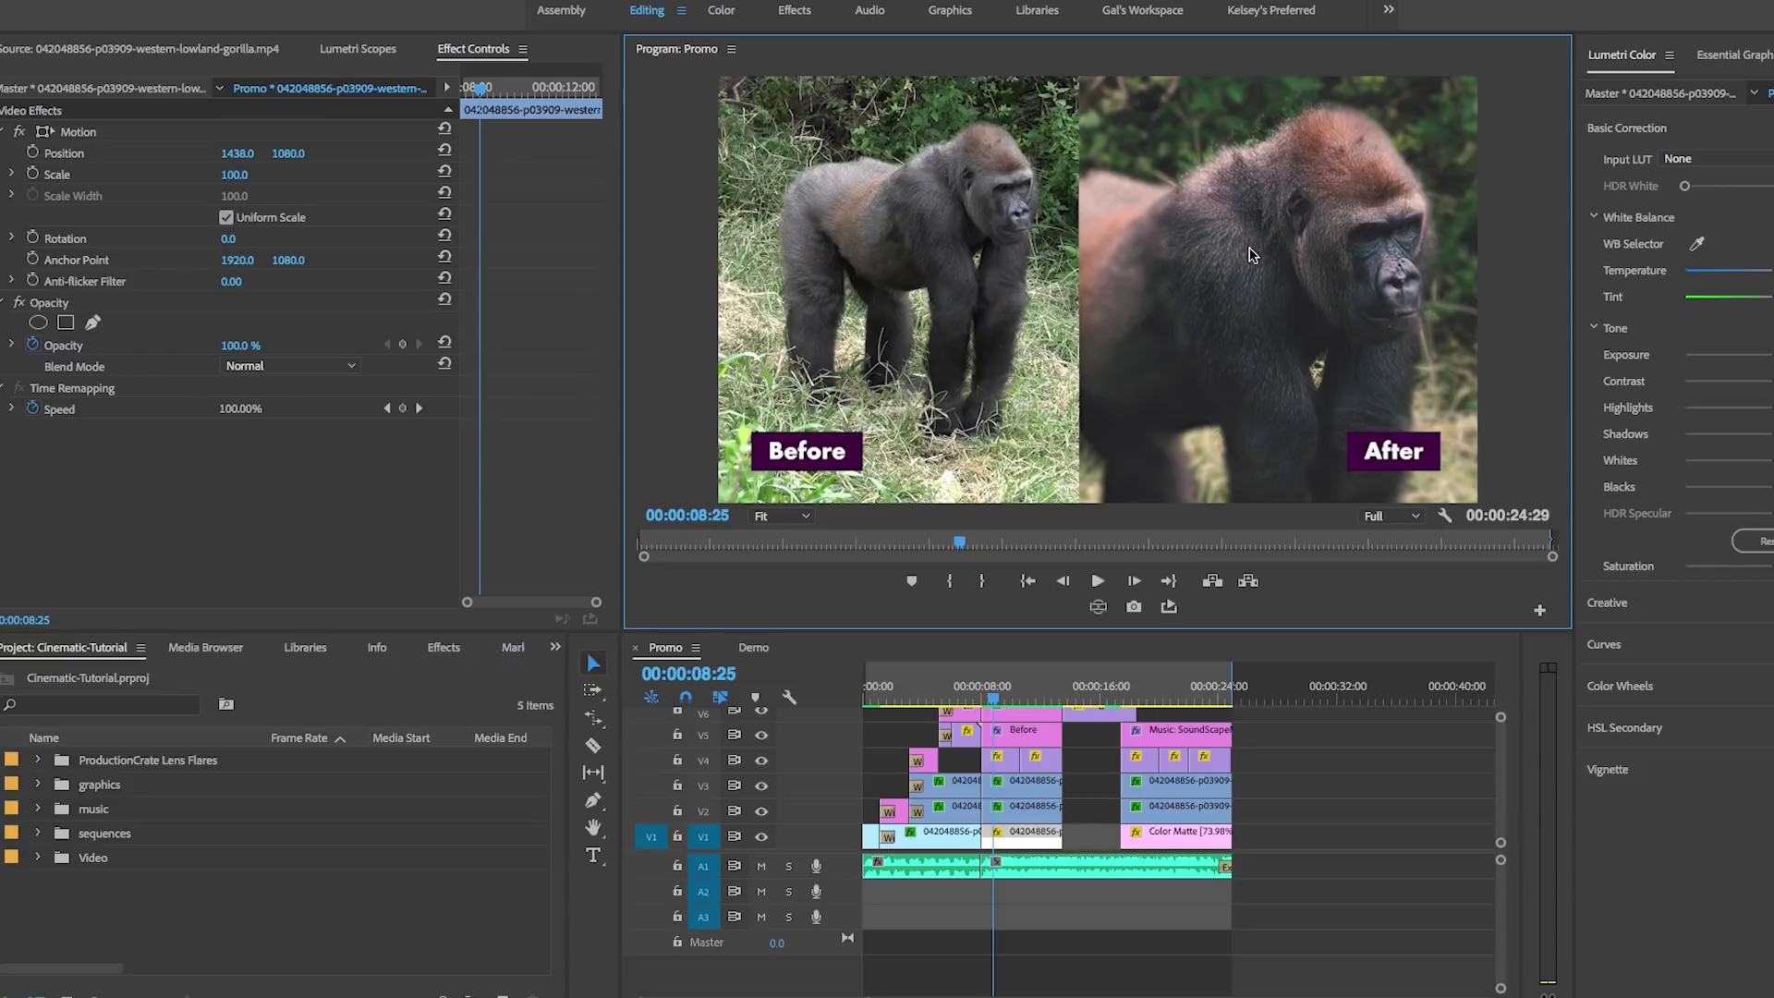
Switch the timeline from the Promo sequence to the Demo sequence holding the ungraded gorilla clip.
{"action": "left_click", "coordinate": [753, 647]}
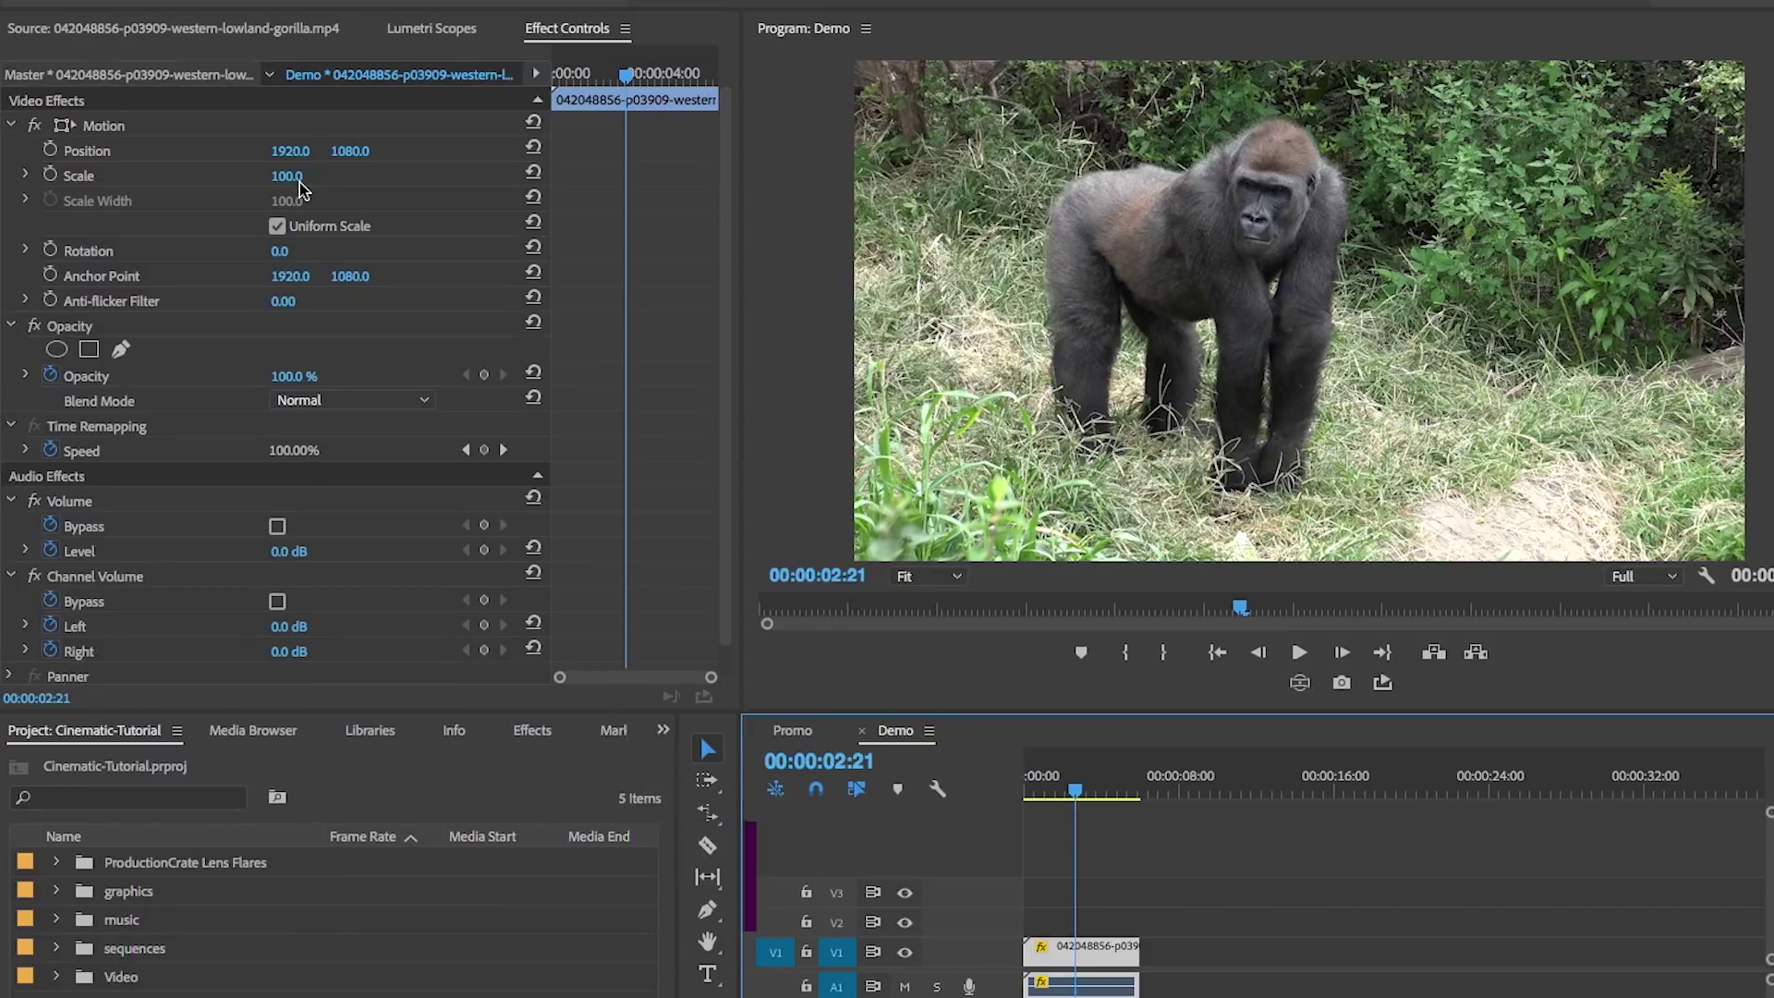
Reframe the gorilla clip to Scale 189 and Position 1774, 1597.
{"action": "left_click_drag", "start_coordinate": [282, 177], "coordinate": [430, 151]}
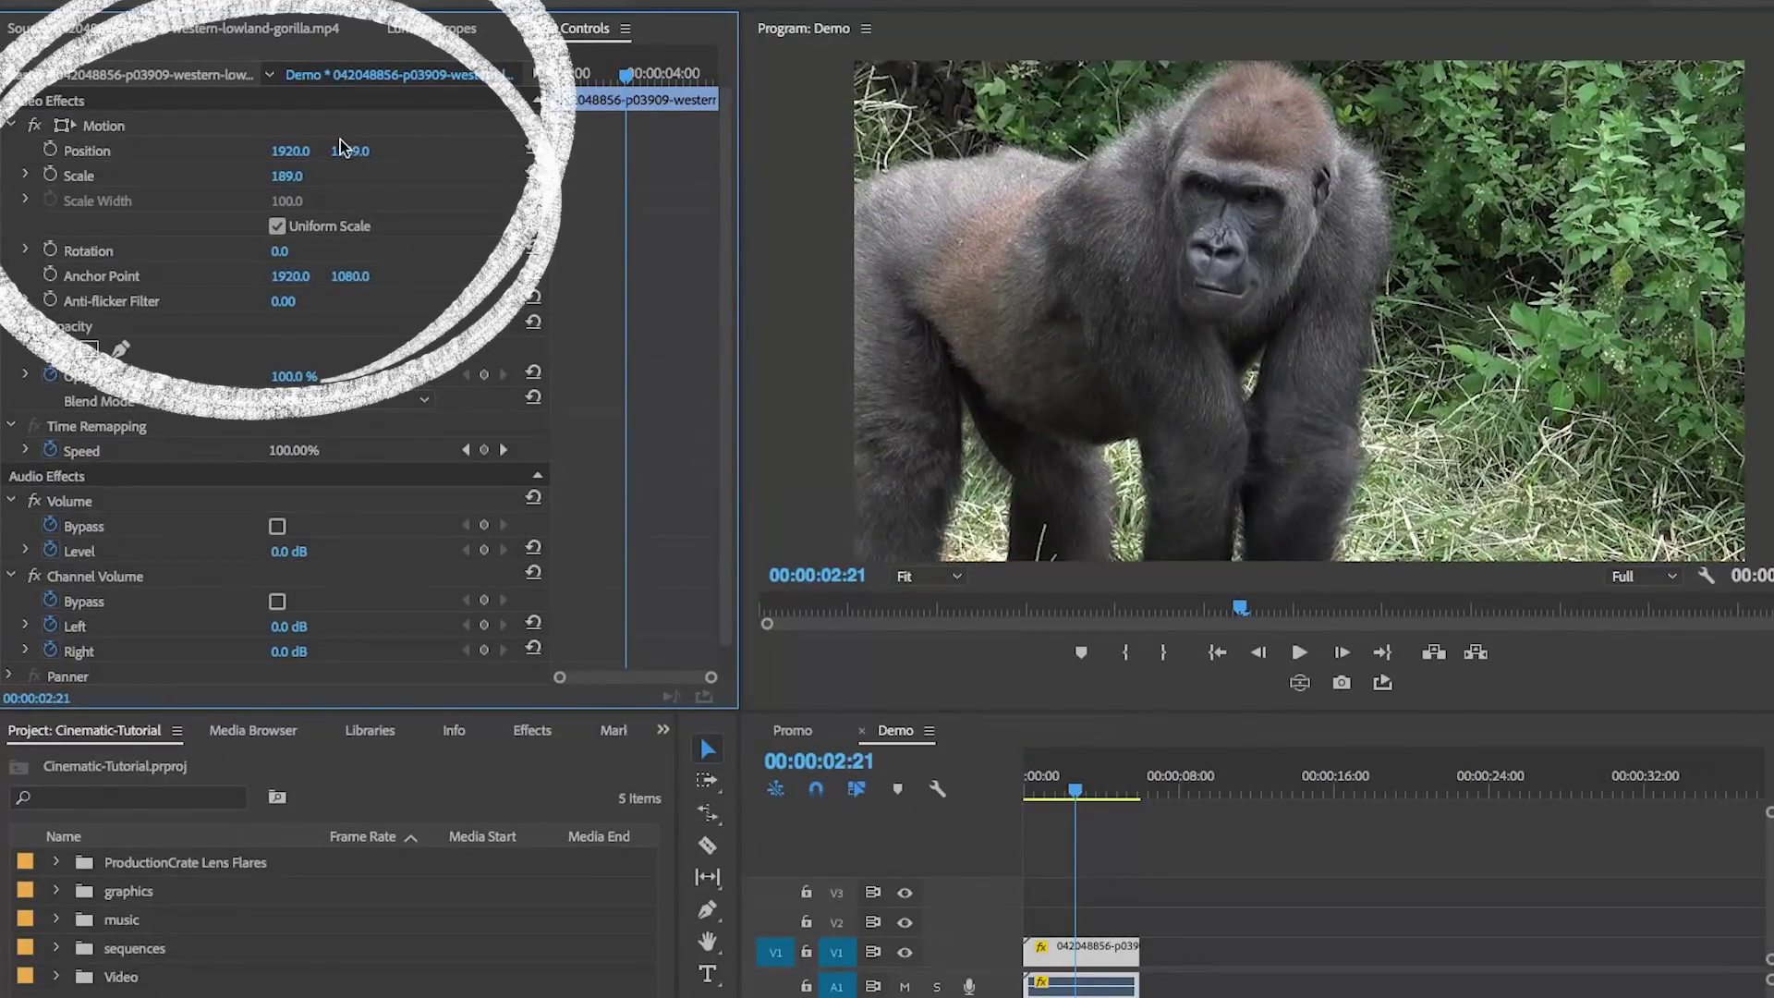
{"action": "left_click_drag", "start_coordinate": [314, 151], "coordinate": [274, 151]}
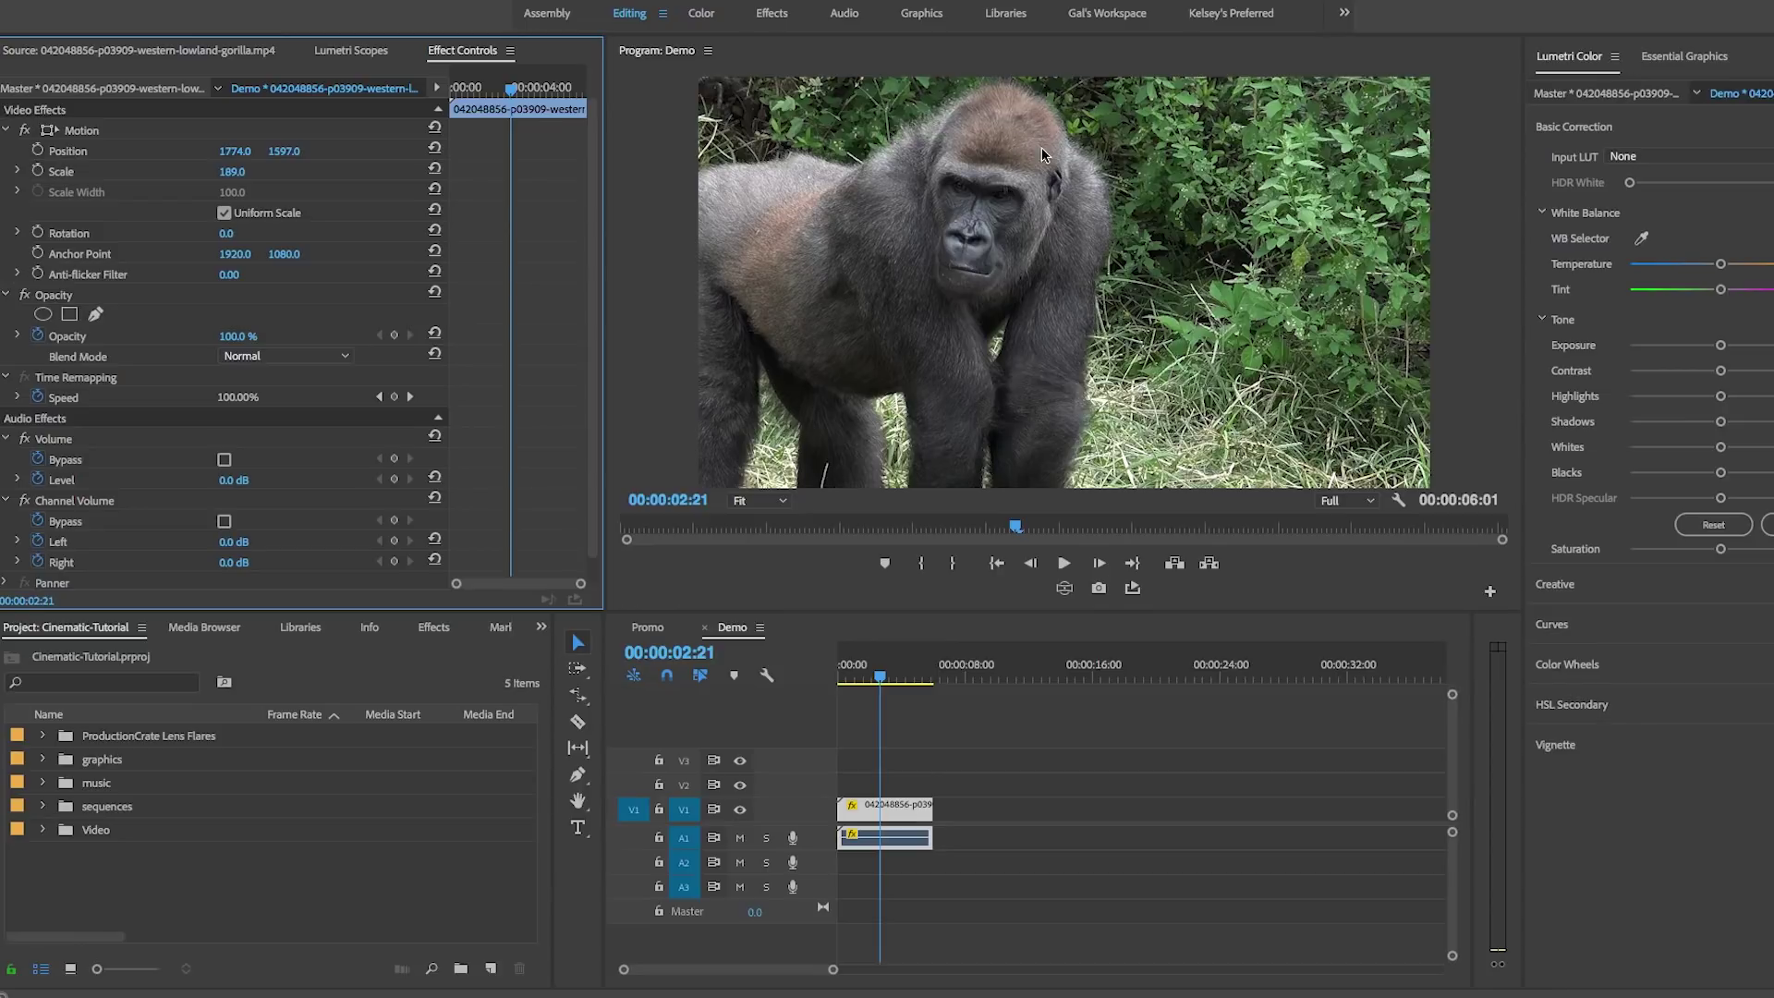
Place the Rule of Thirds Grid graphic from Essential Graphics on V2 above the gorilla.
{"action": "left_click", "coordinate": [1677, 57]}
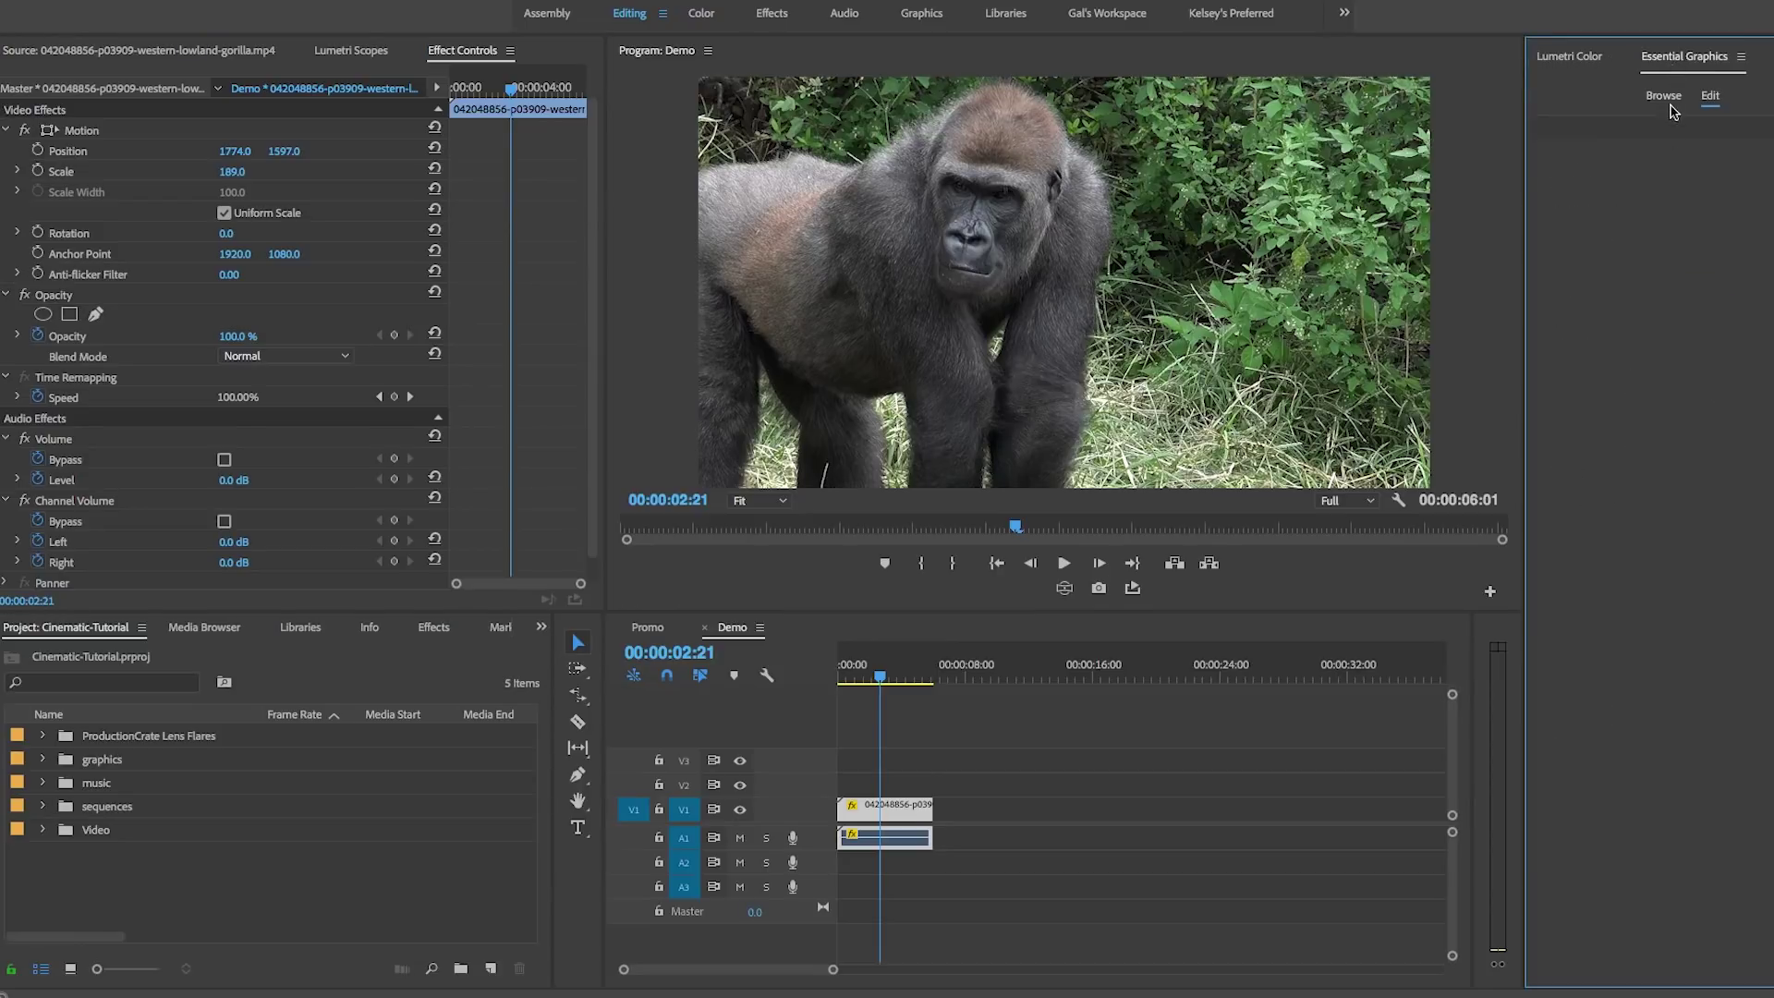
{"action": "left_click", "coordinate": [1660, 100]}
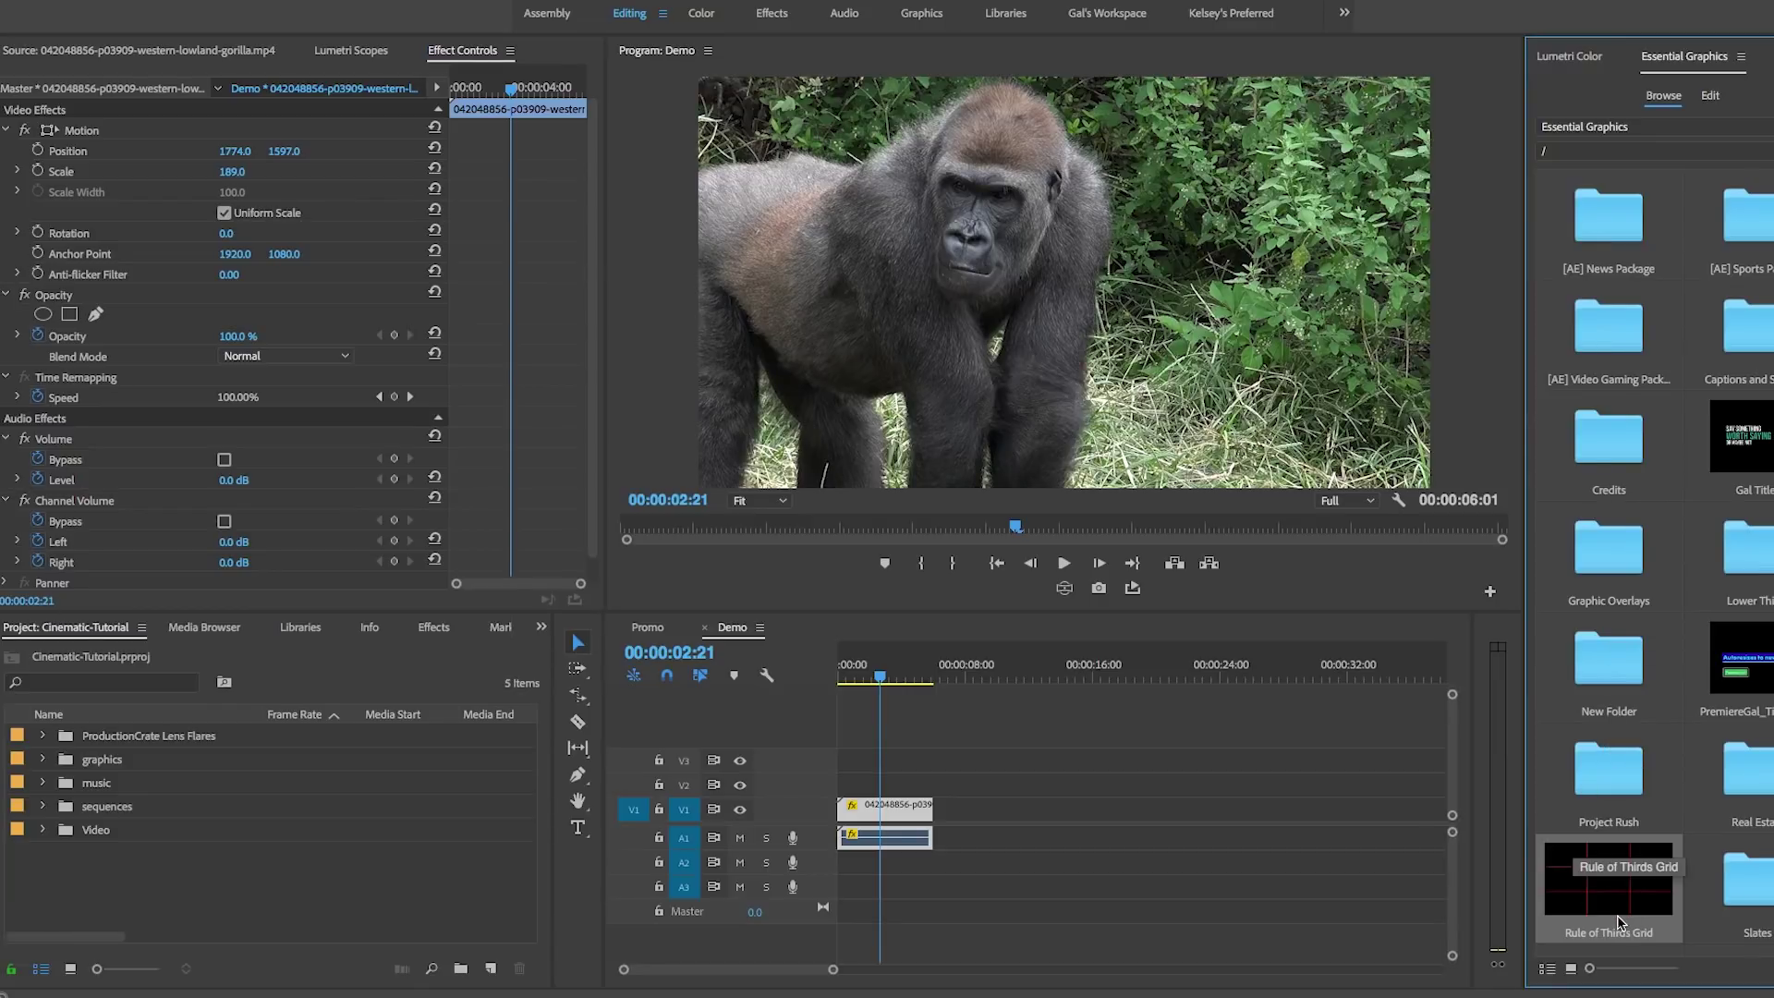
{"action": "left_click_drag", "start_coordinate": [1623, 915], "coordinate": [932, 797]}
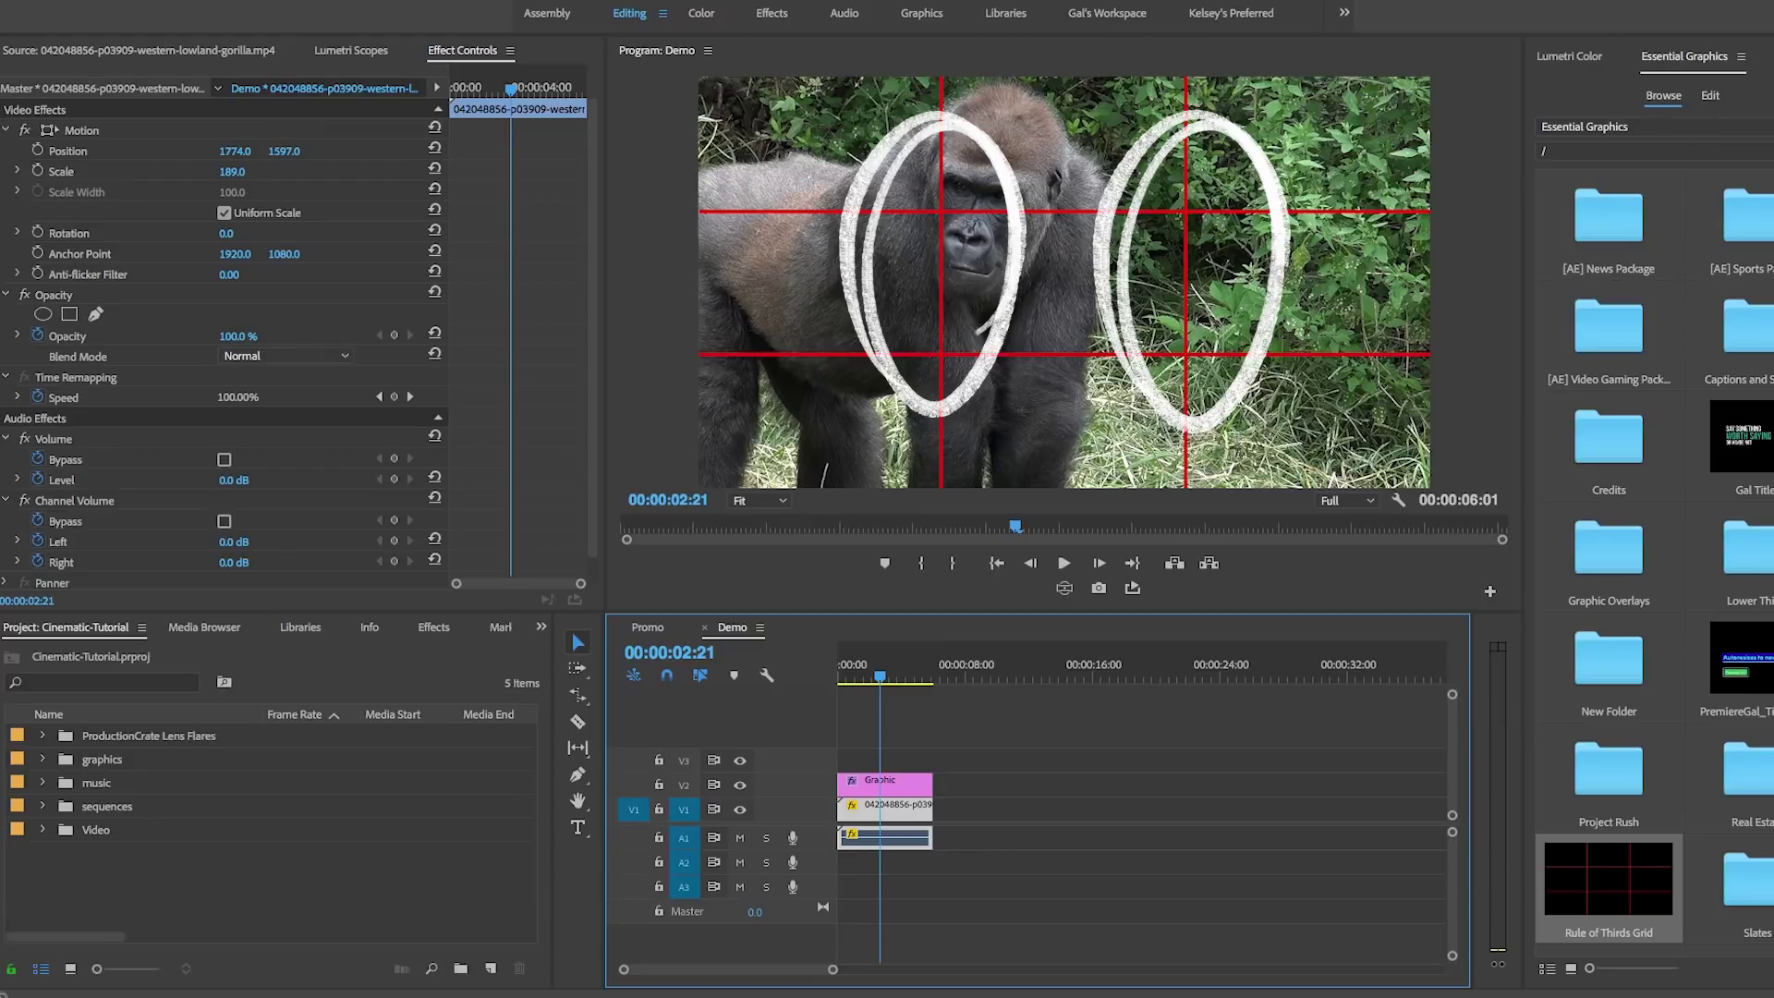
{"action": "key", "text": "ctrl+z"}
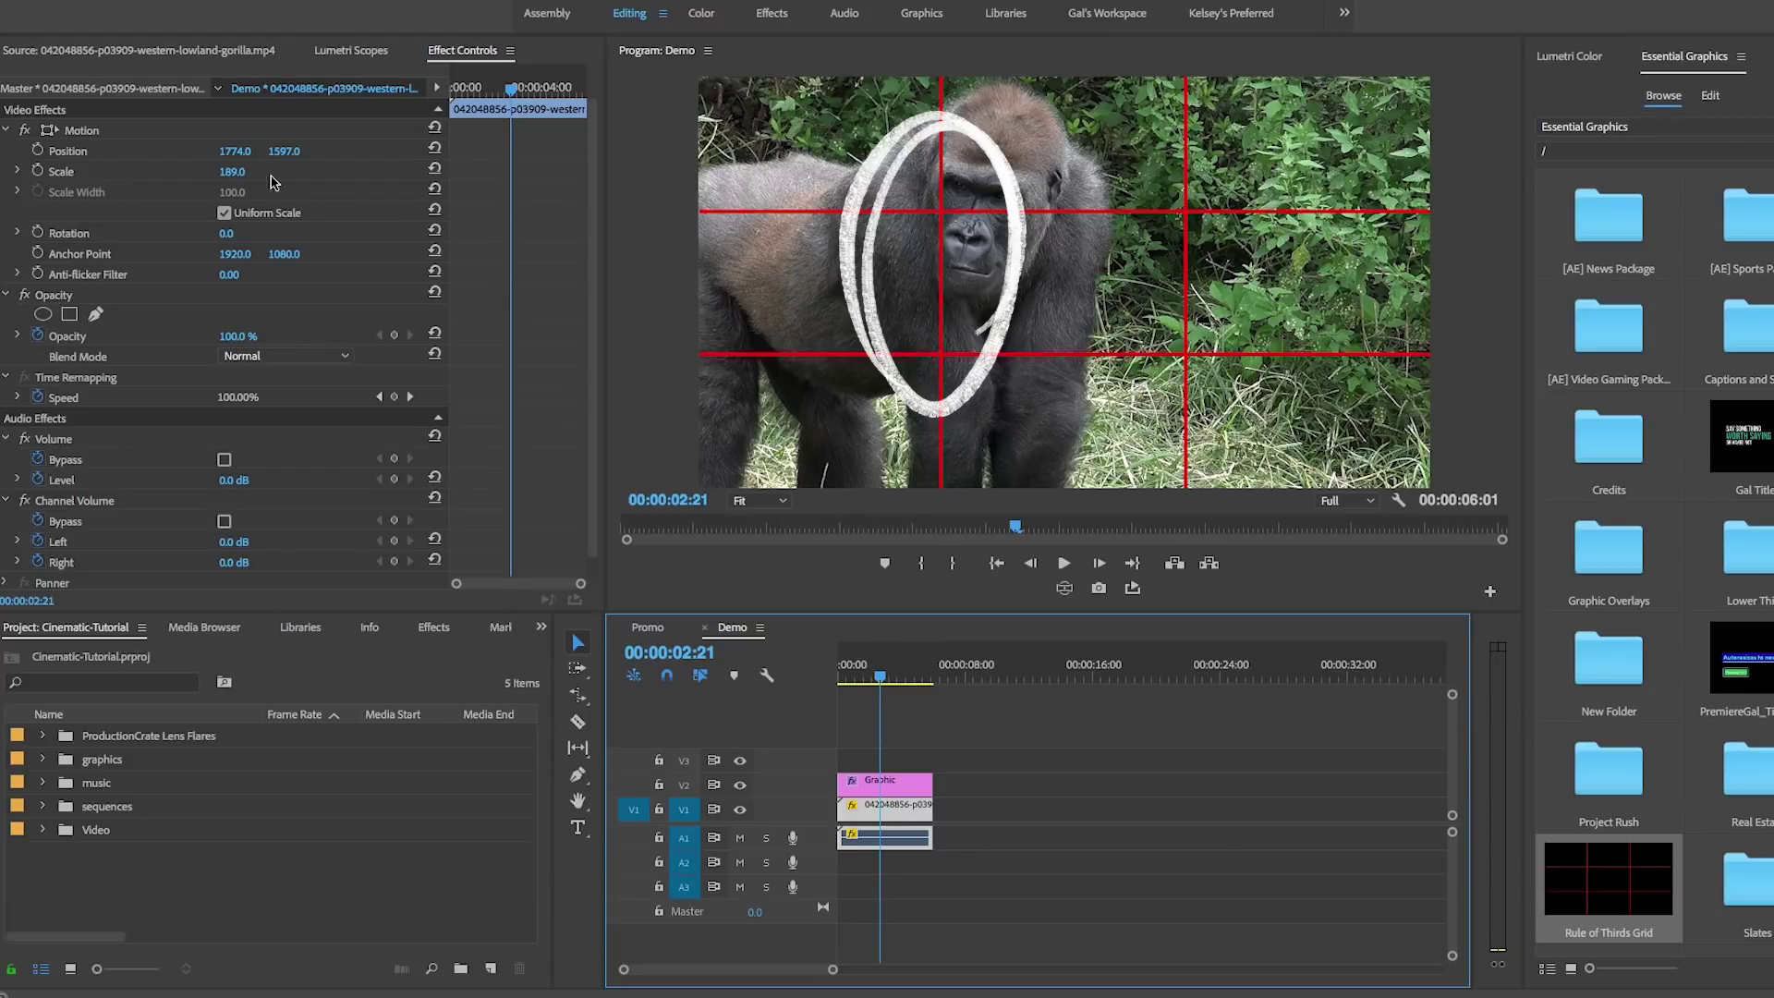
Slide the gorilla left to about Position X 1573 to align with the grid, then switch to the browser.
{"action": "left_click_drag", "start_coordinate": [235, 150], "coordinate": [54, 150]}
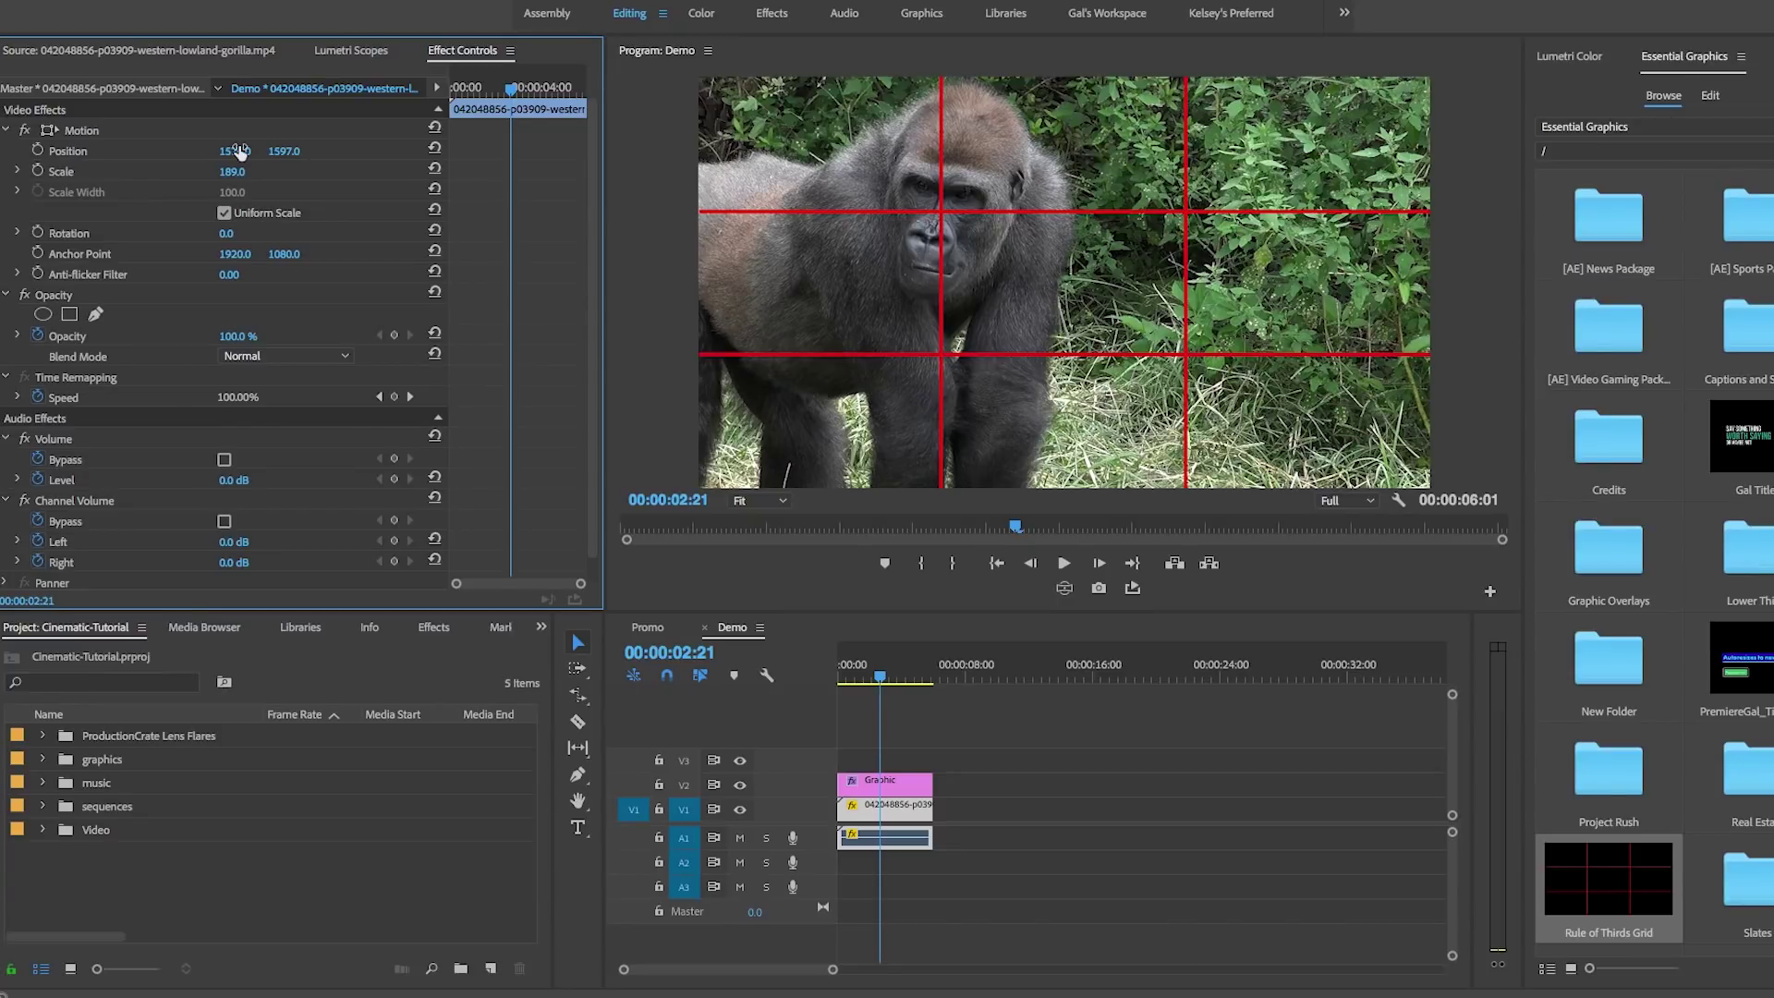
{"action": "left_click_drag", "start_coordinate": [242, 152], "coordinate": [241, 153]}
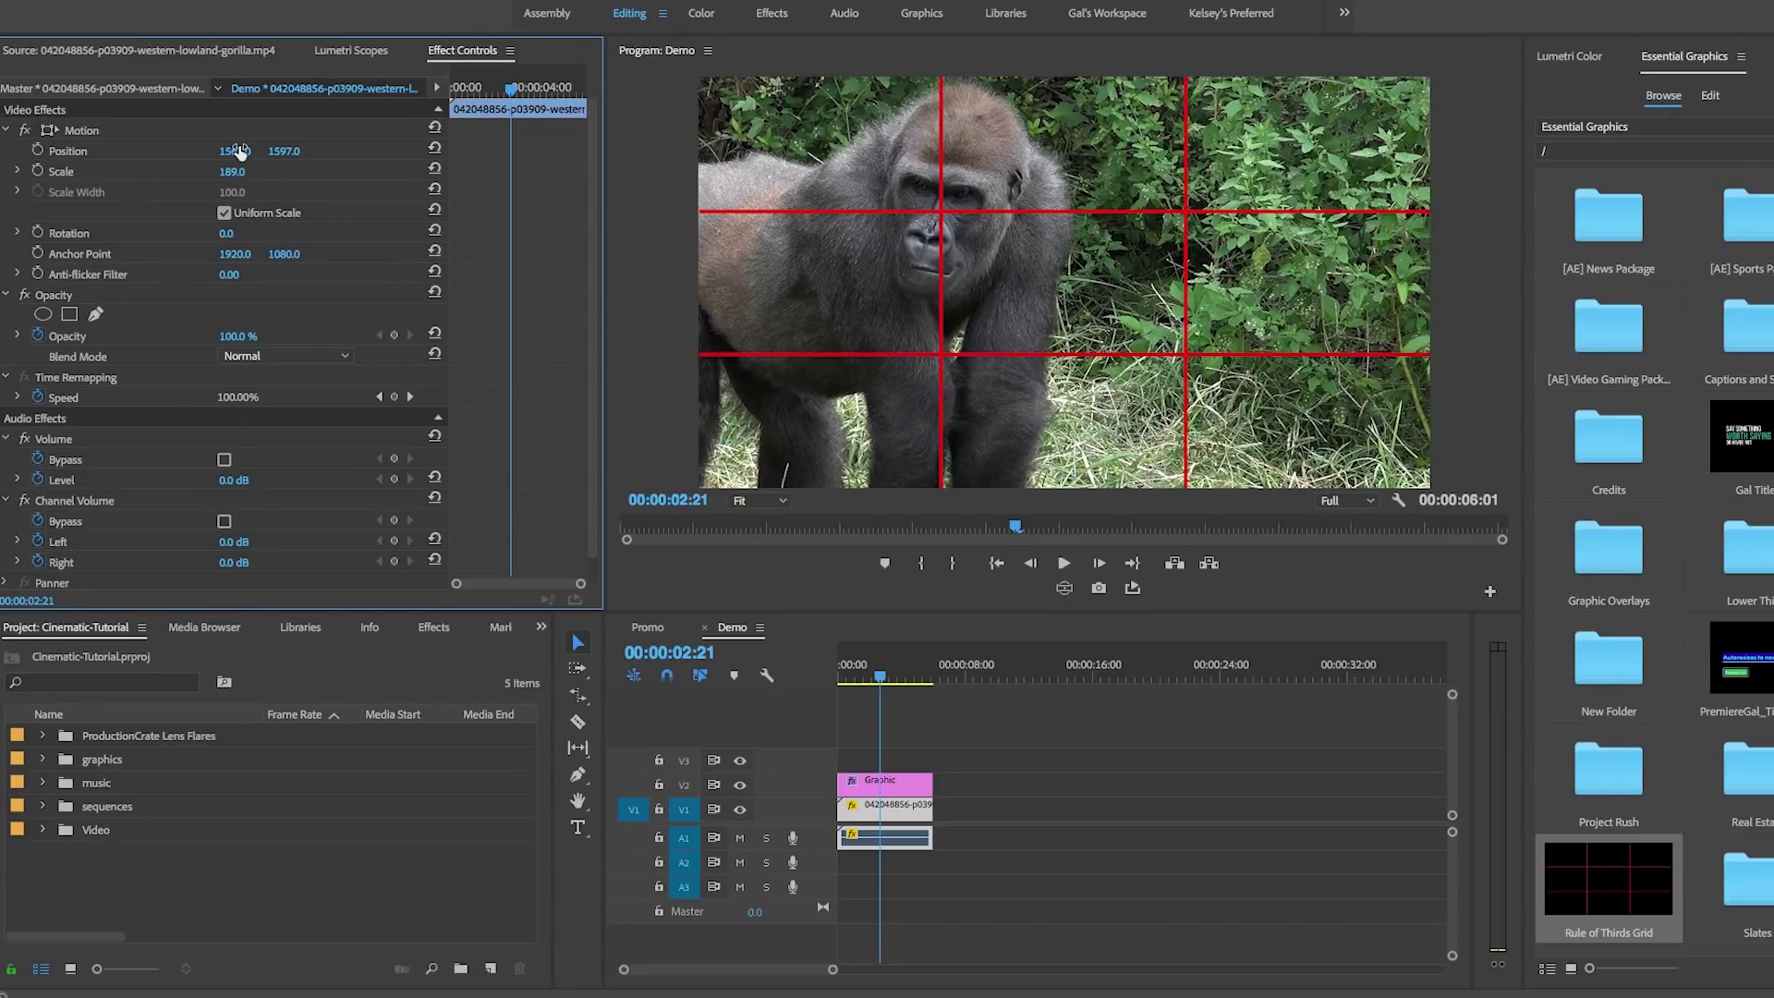
{"action": "mouse_move", "coordinate": [702, 995]}
{"action": "left_click", "coordinate": [775, 980]}
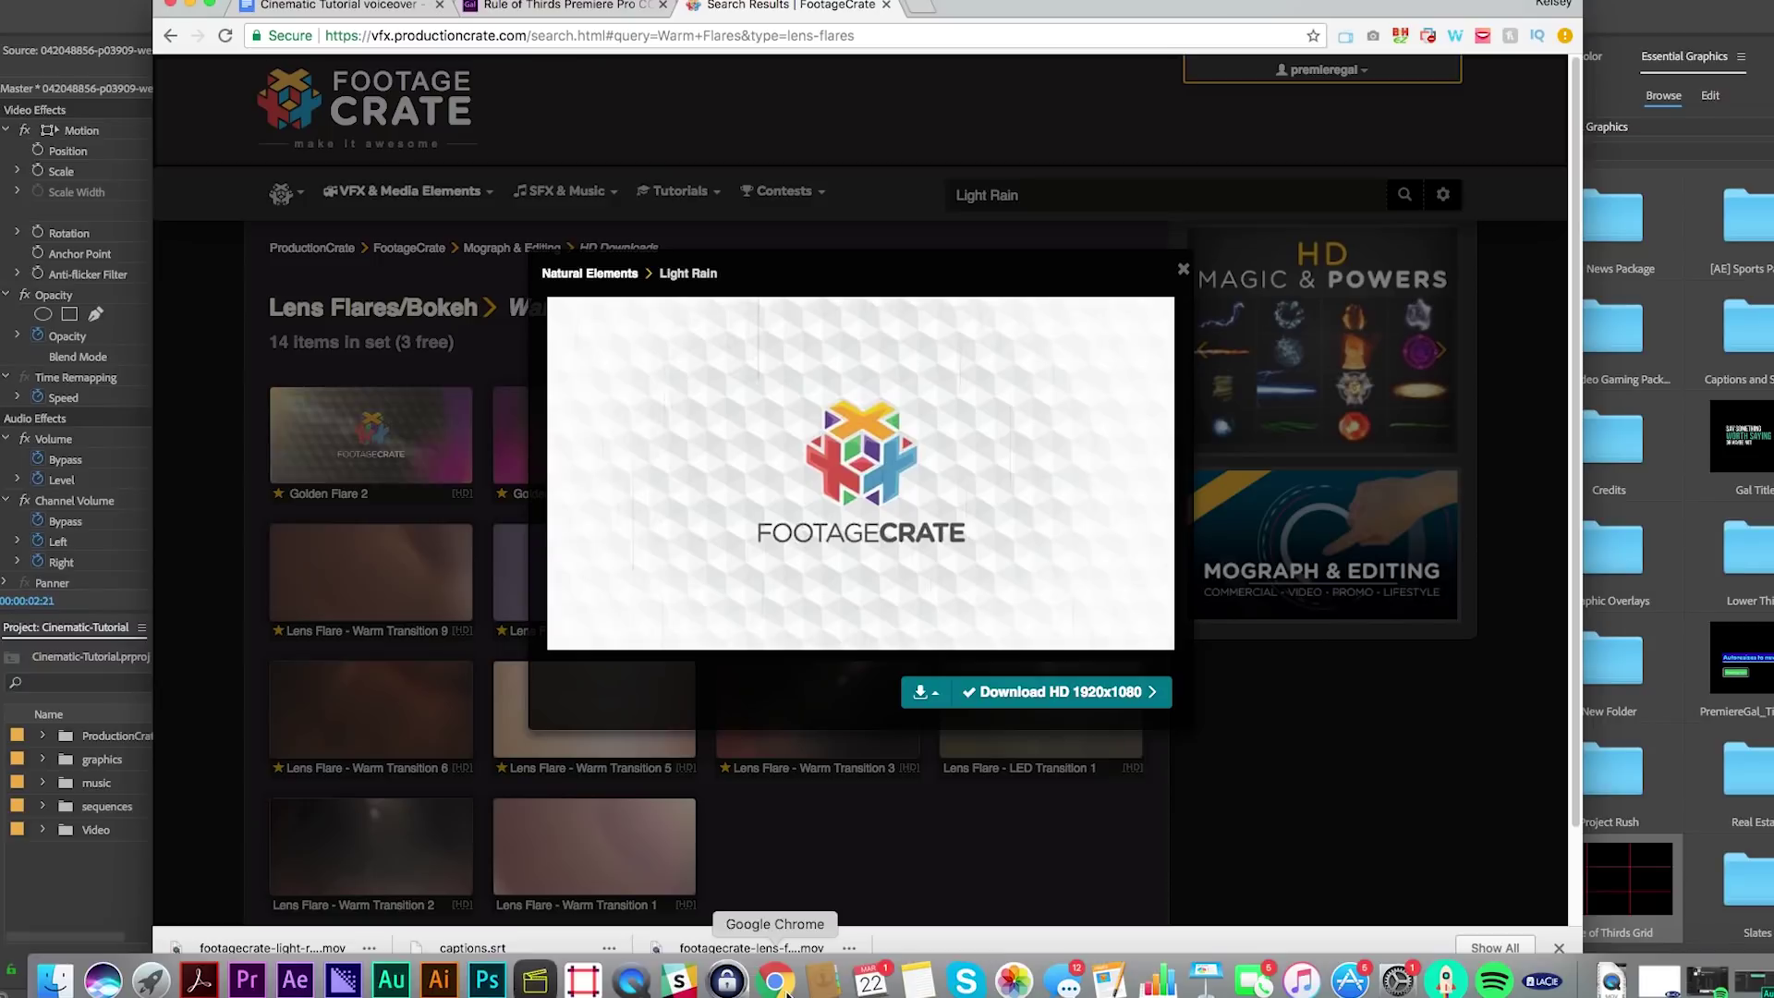
{"action": "left_click", "coordinate": [564, 6]}
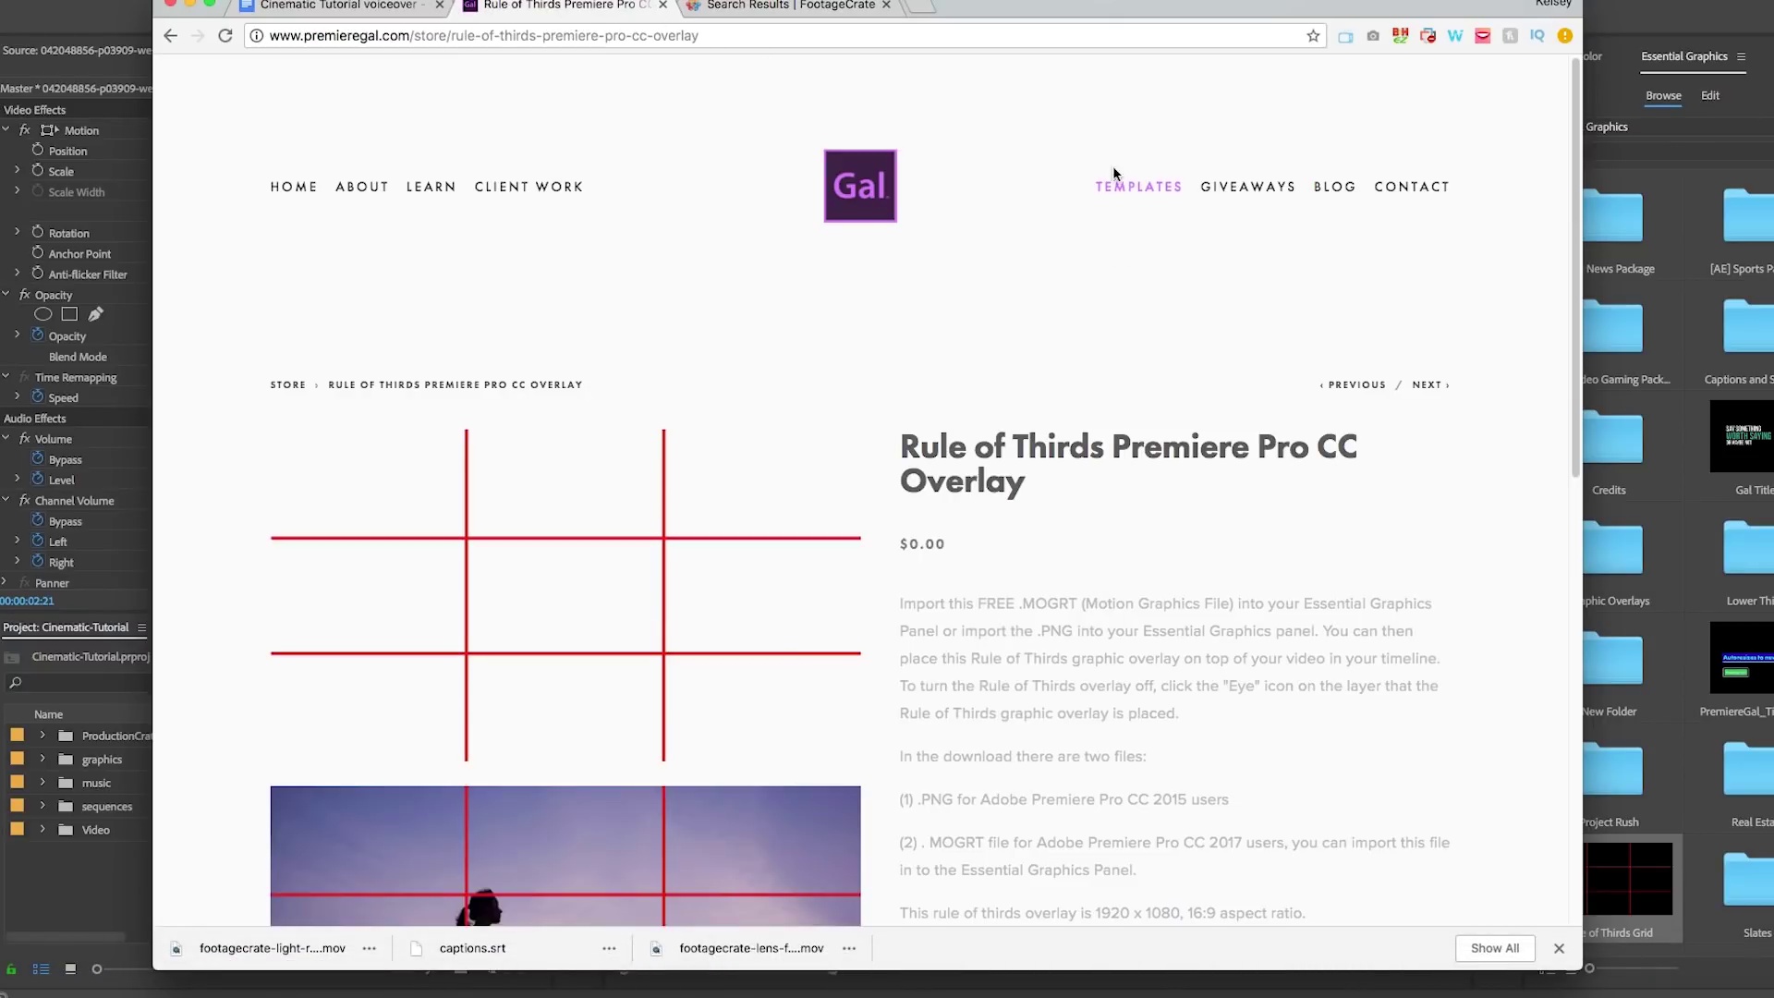
{"action": "mouse_move", "coordinate": [1146, 190]}
{"action": "left_click", "coordinate": [191, 4]}
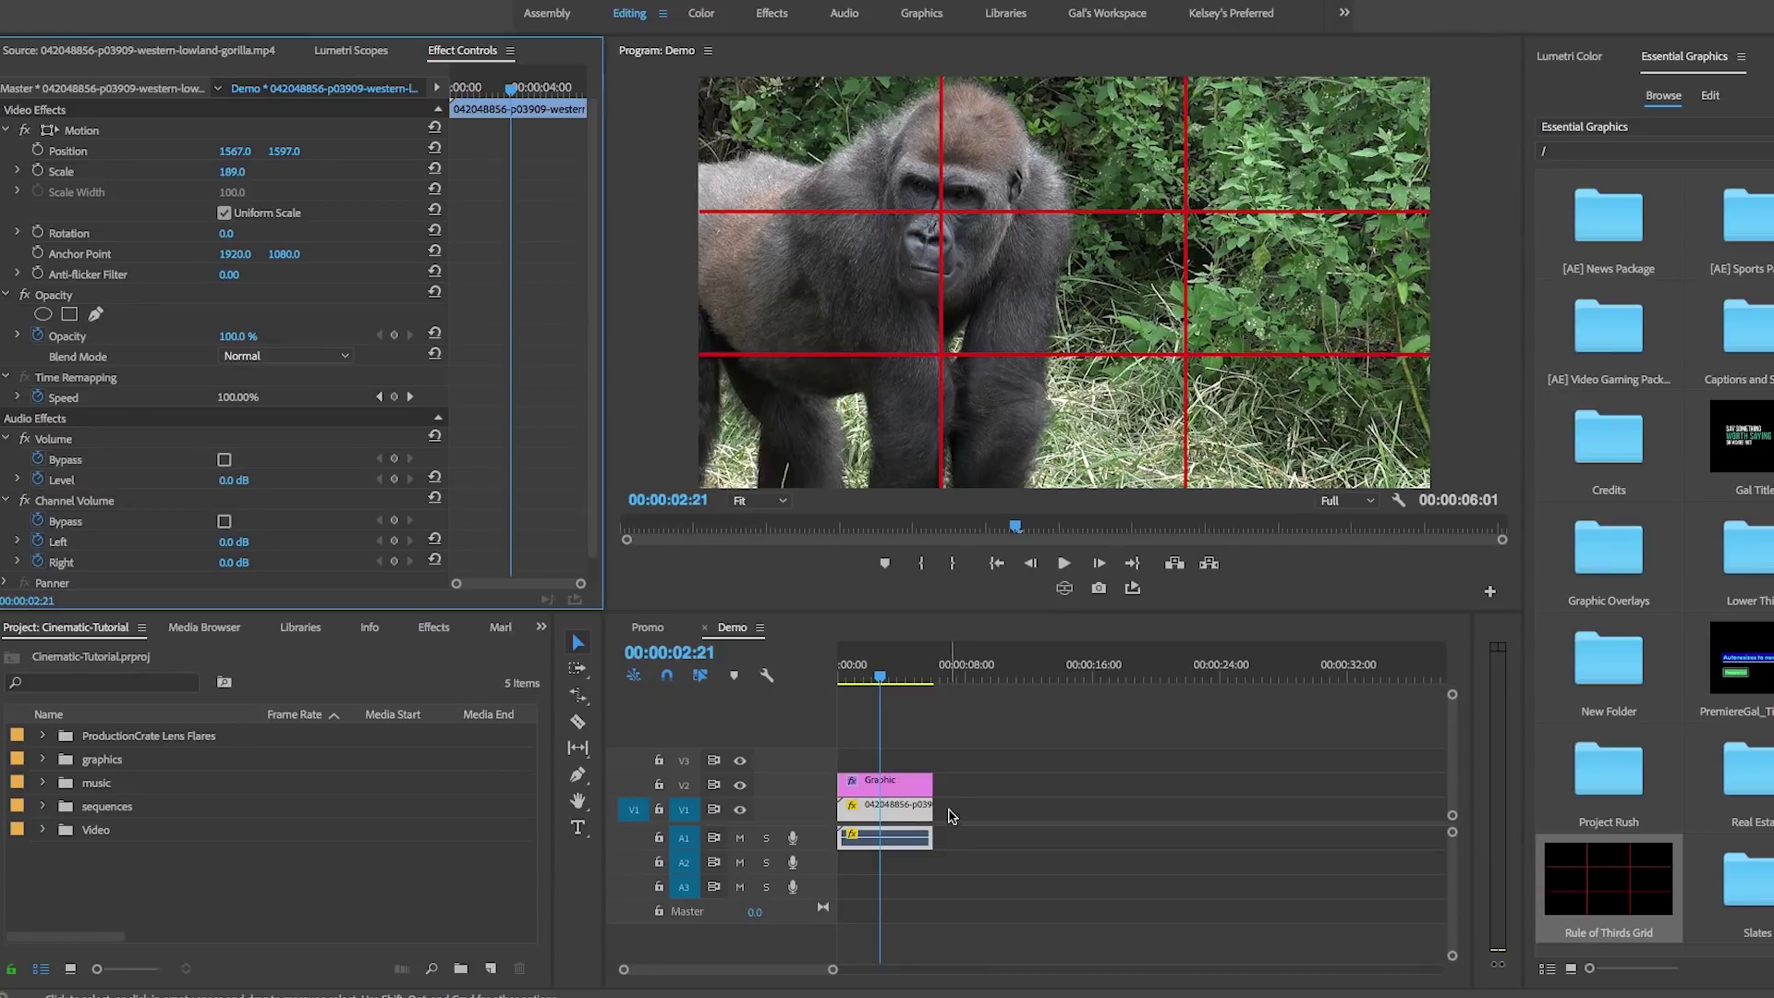
Delete the Rule of Thirds Graphic clip from V2 and view the V1 gorilla clip's Lumetri Scopes.
{"action": "left_click", "coordinate": [896, 787]}
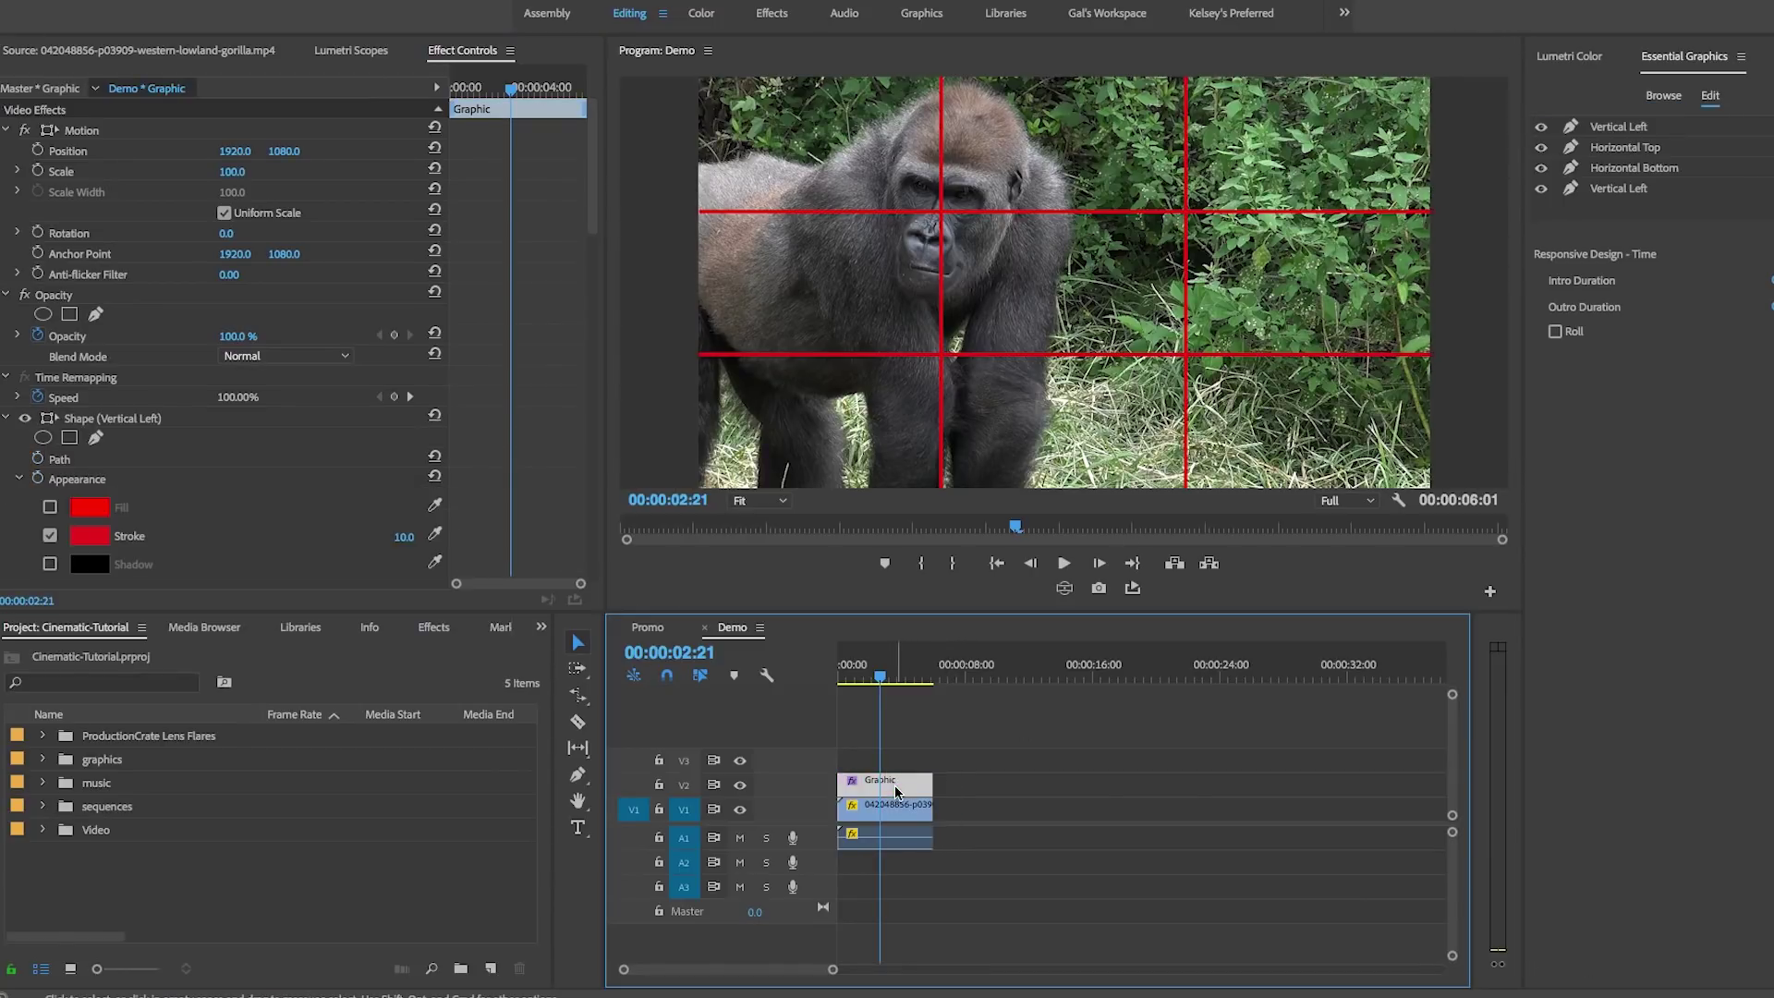
{"action": "key", "text": "Delete"}
{"action": "left_click", "coordinate": [878, 806]}
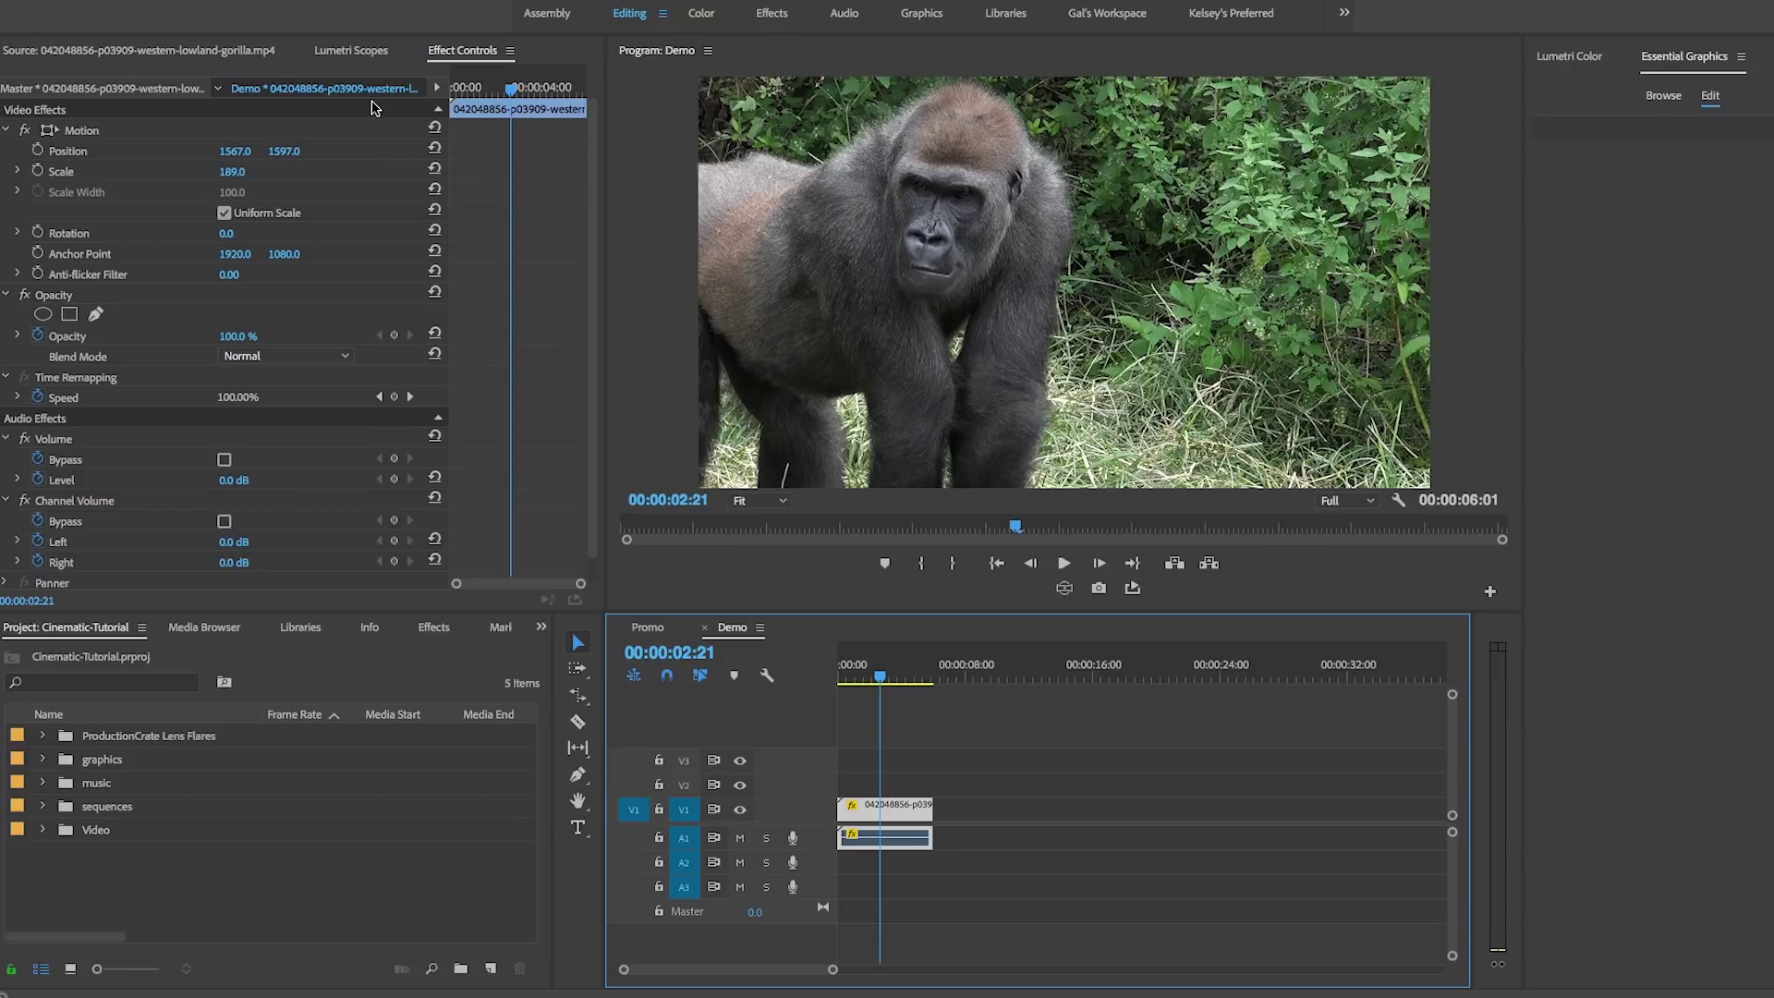
{"action": "left_click", "coordinate": [356, 52]}
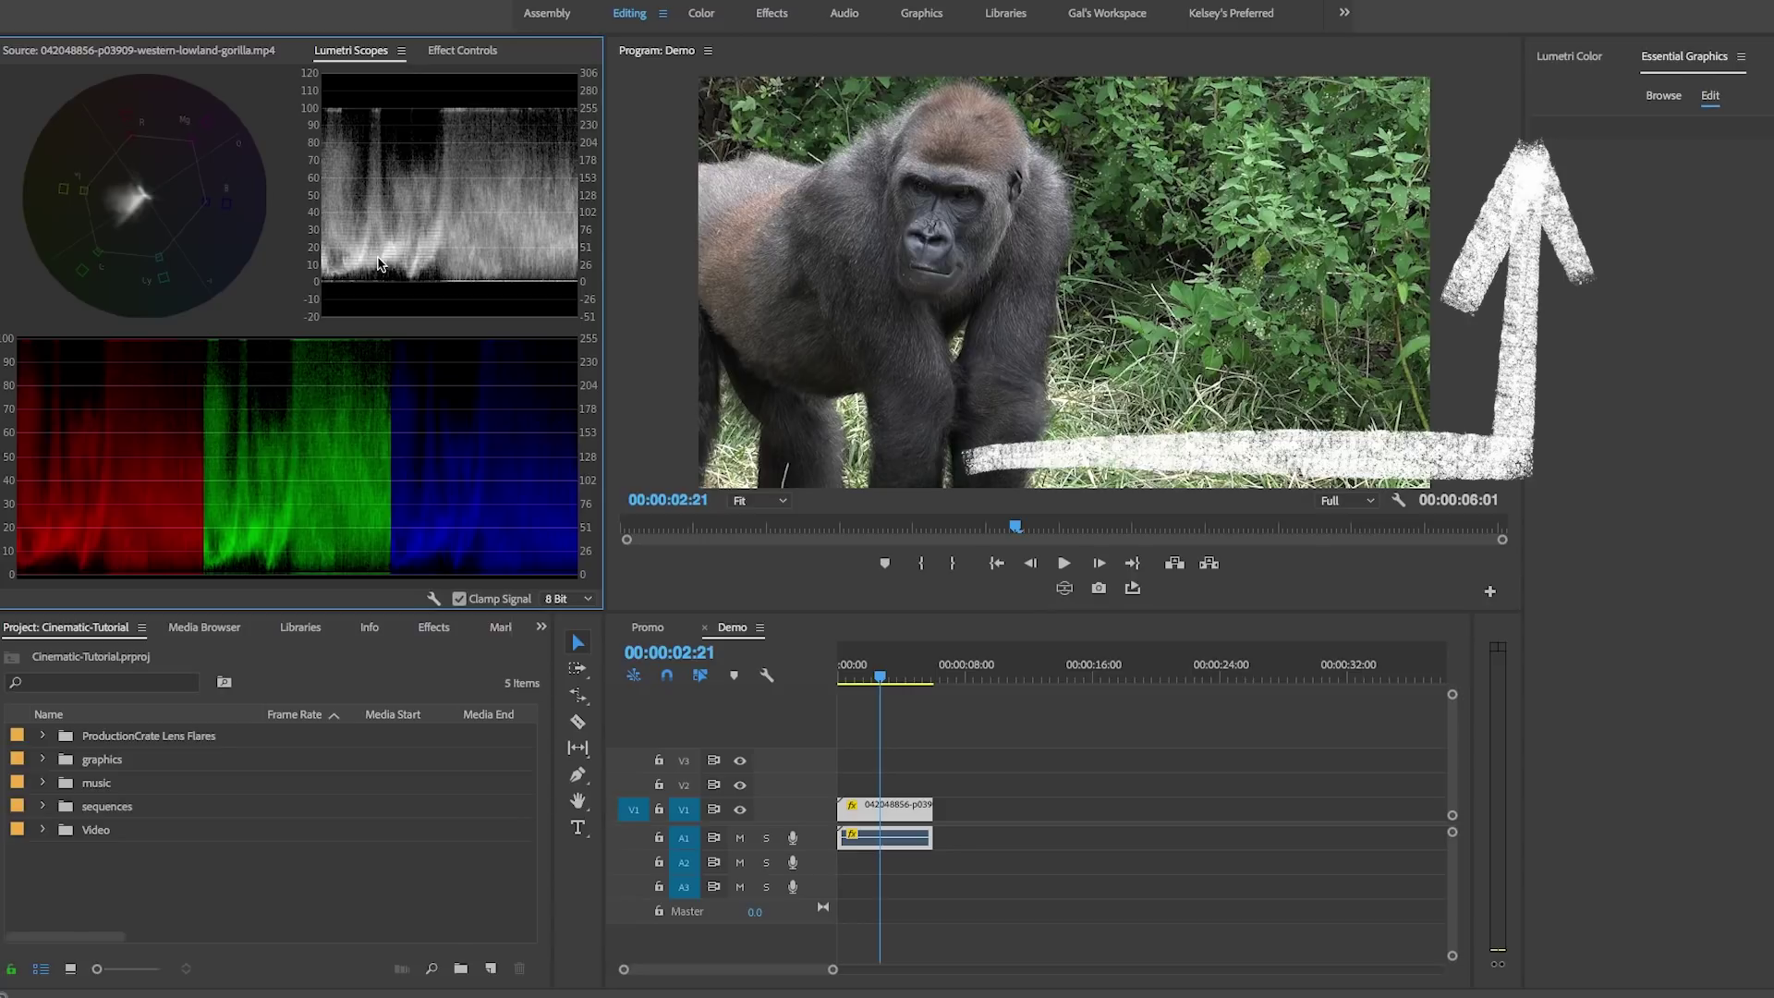
Save the project and bring up the Lumetri Color panel.
{"action": "key", "text": "cmd+s"}
{"action": "left_click", "coordinate": [1573, 62]}
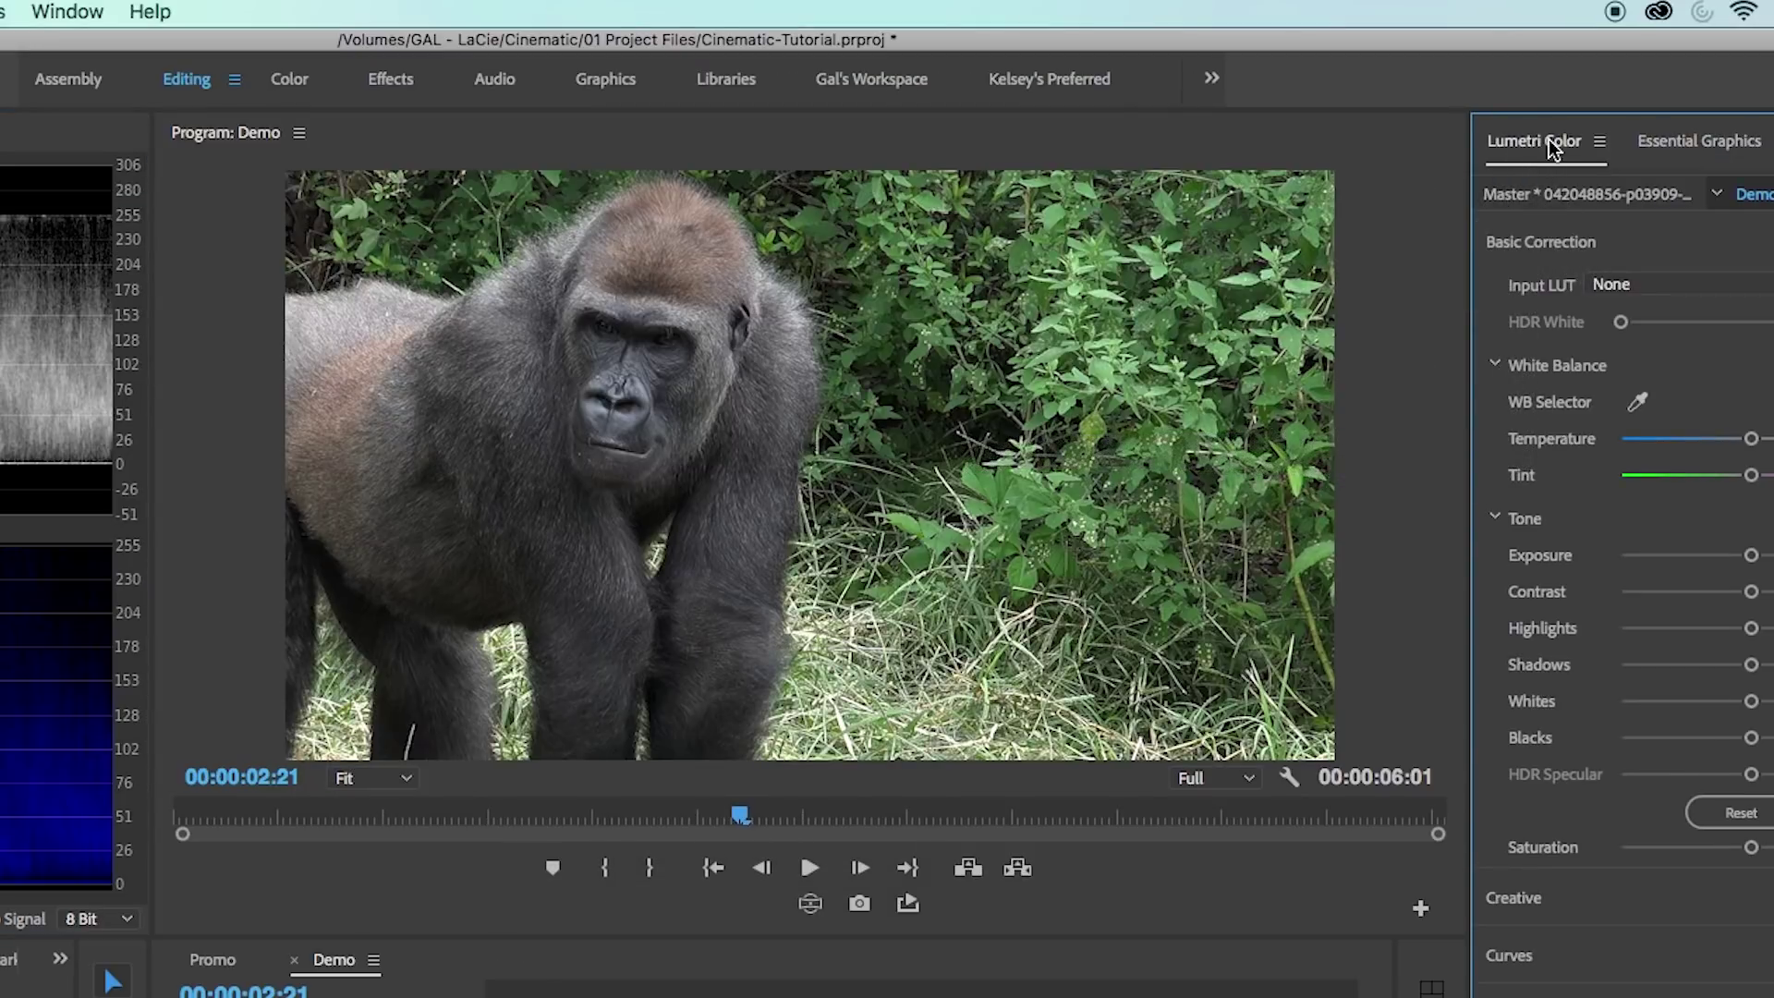
{"action": "left_click", "coordinate": [68, 11]}
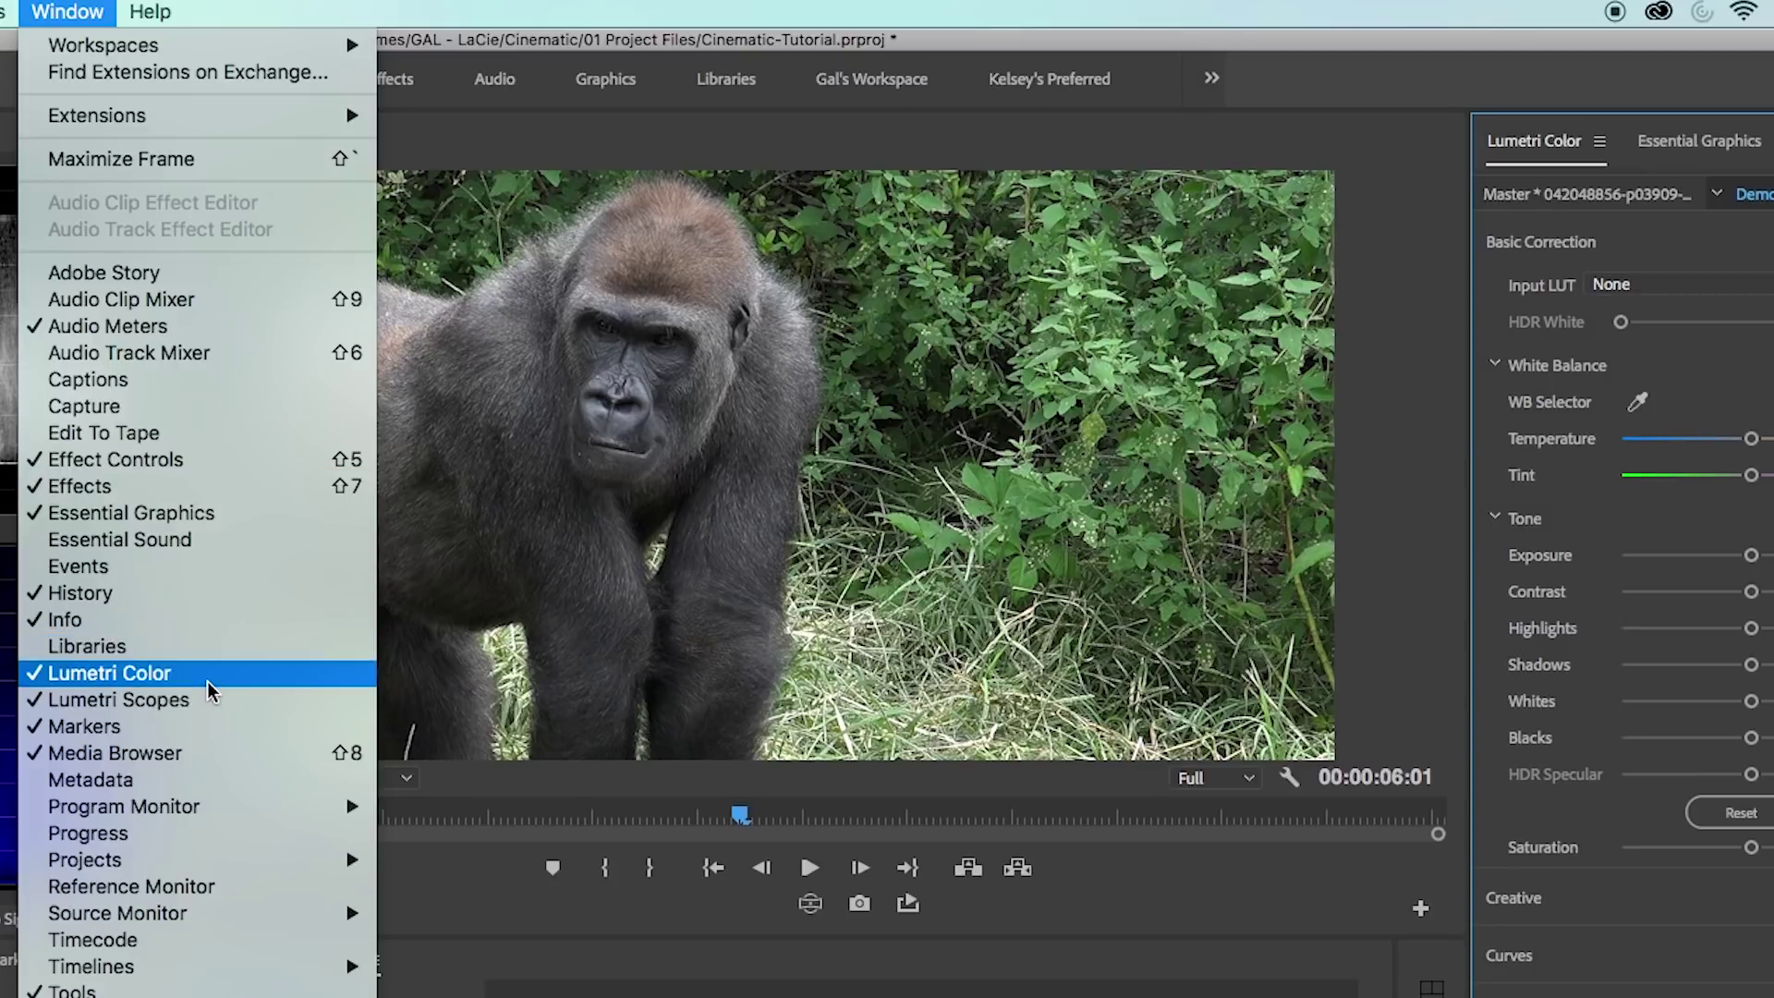
{"action": "left_click", "coordinate": [111, 619]}
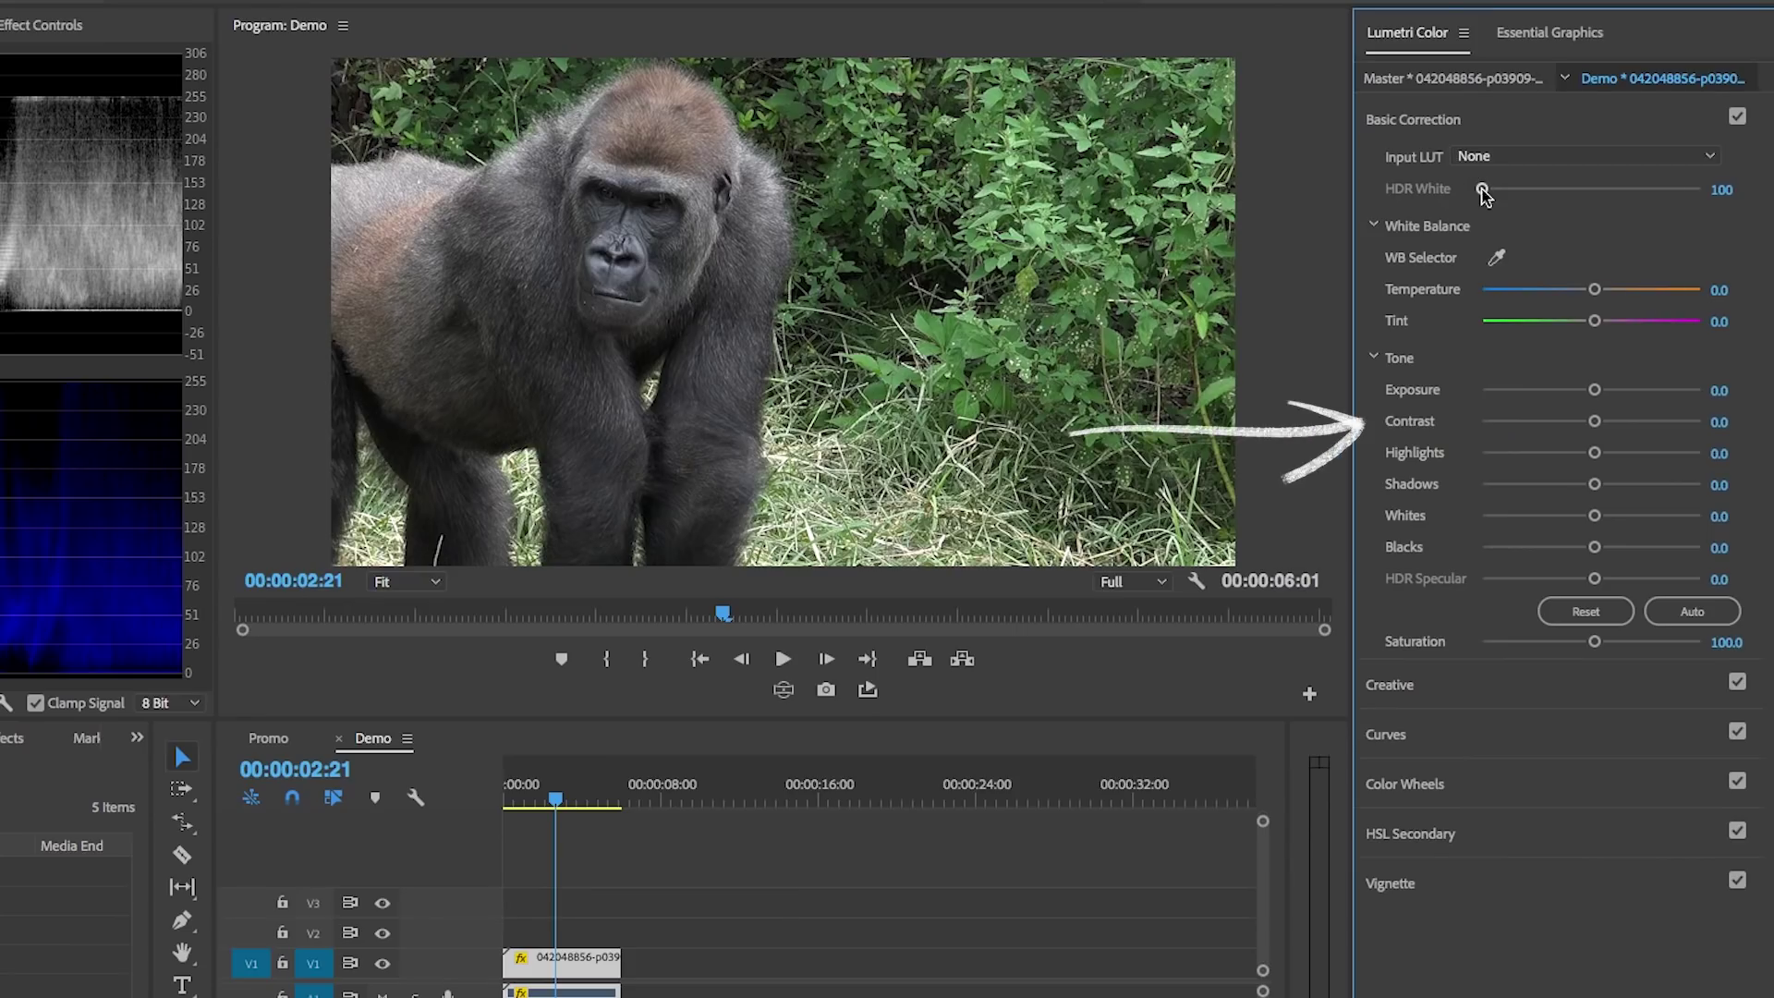
In Basic Correction, raise Contrast to 43.6 and lower Highlights to -28.2.
{"action": "left_click_drag", "start_coordinate": [1594, 420], "coordinate": [1635, 427]}
{"action": "left_click_drag", "start_coordinate": [1639, 429], "coordinate": [1641, 430]}
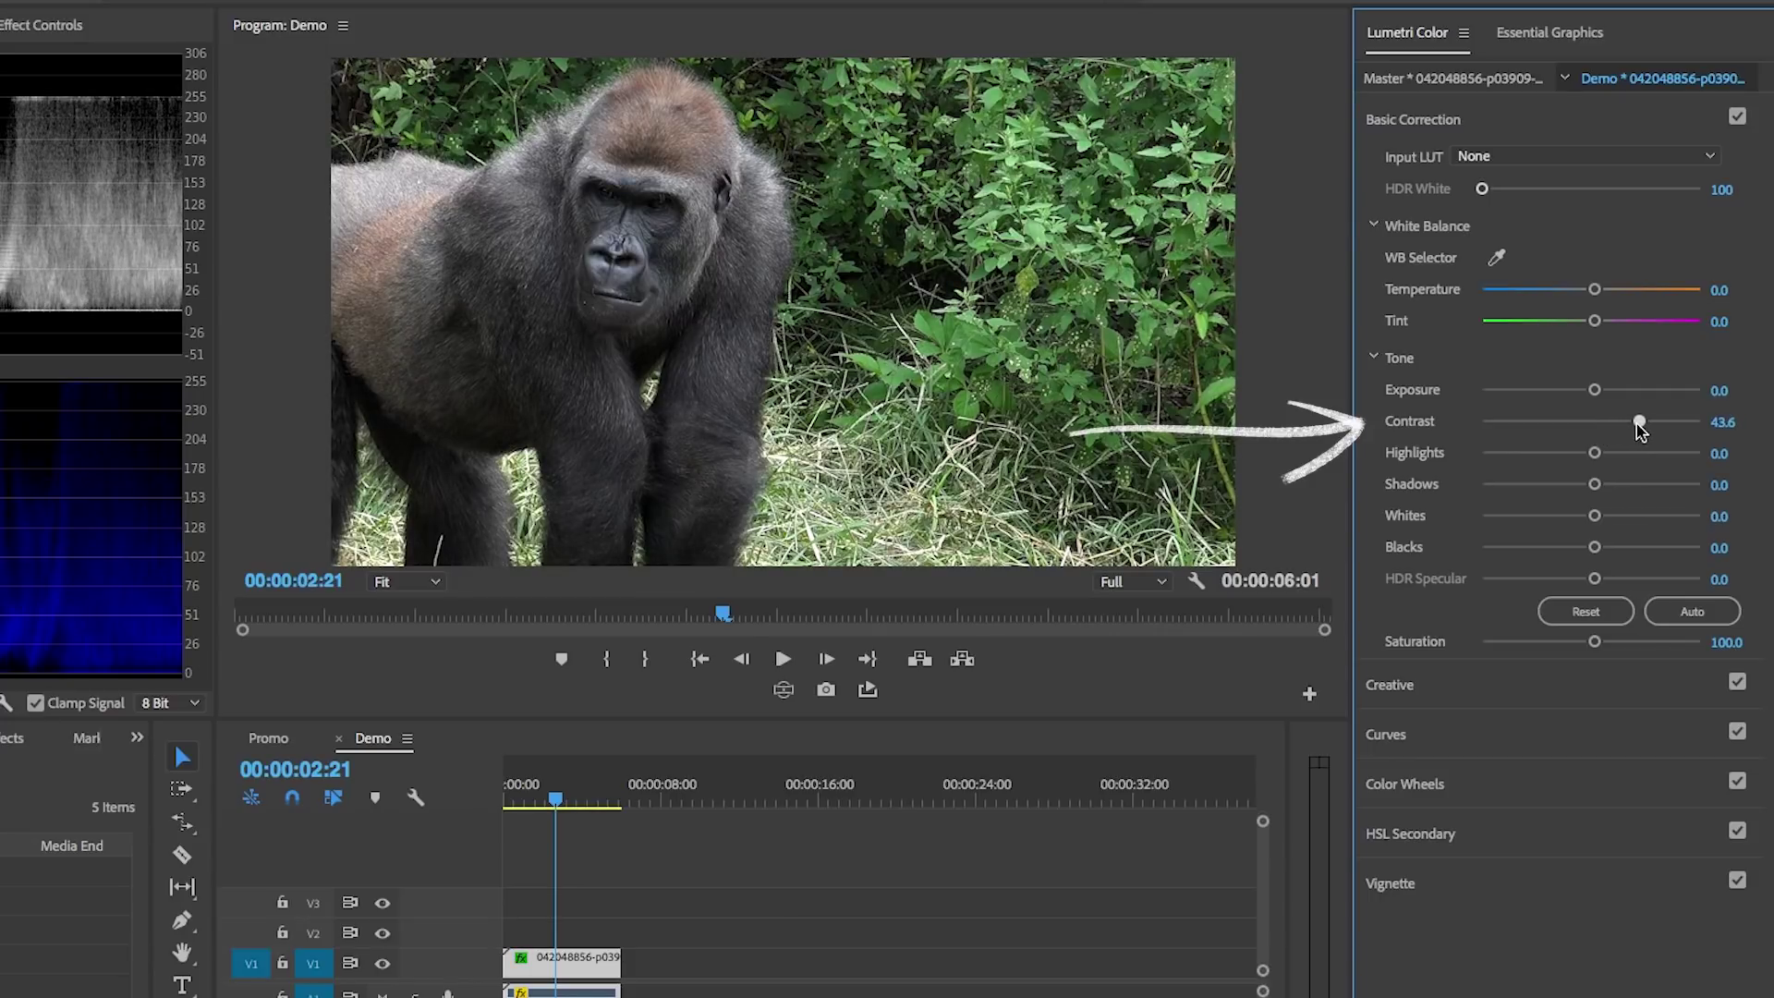
{"action": "left_click_drag", "start_coordinate": [1596, 456], "coordinate": [1572, 461]}
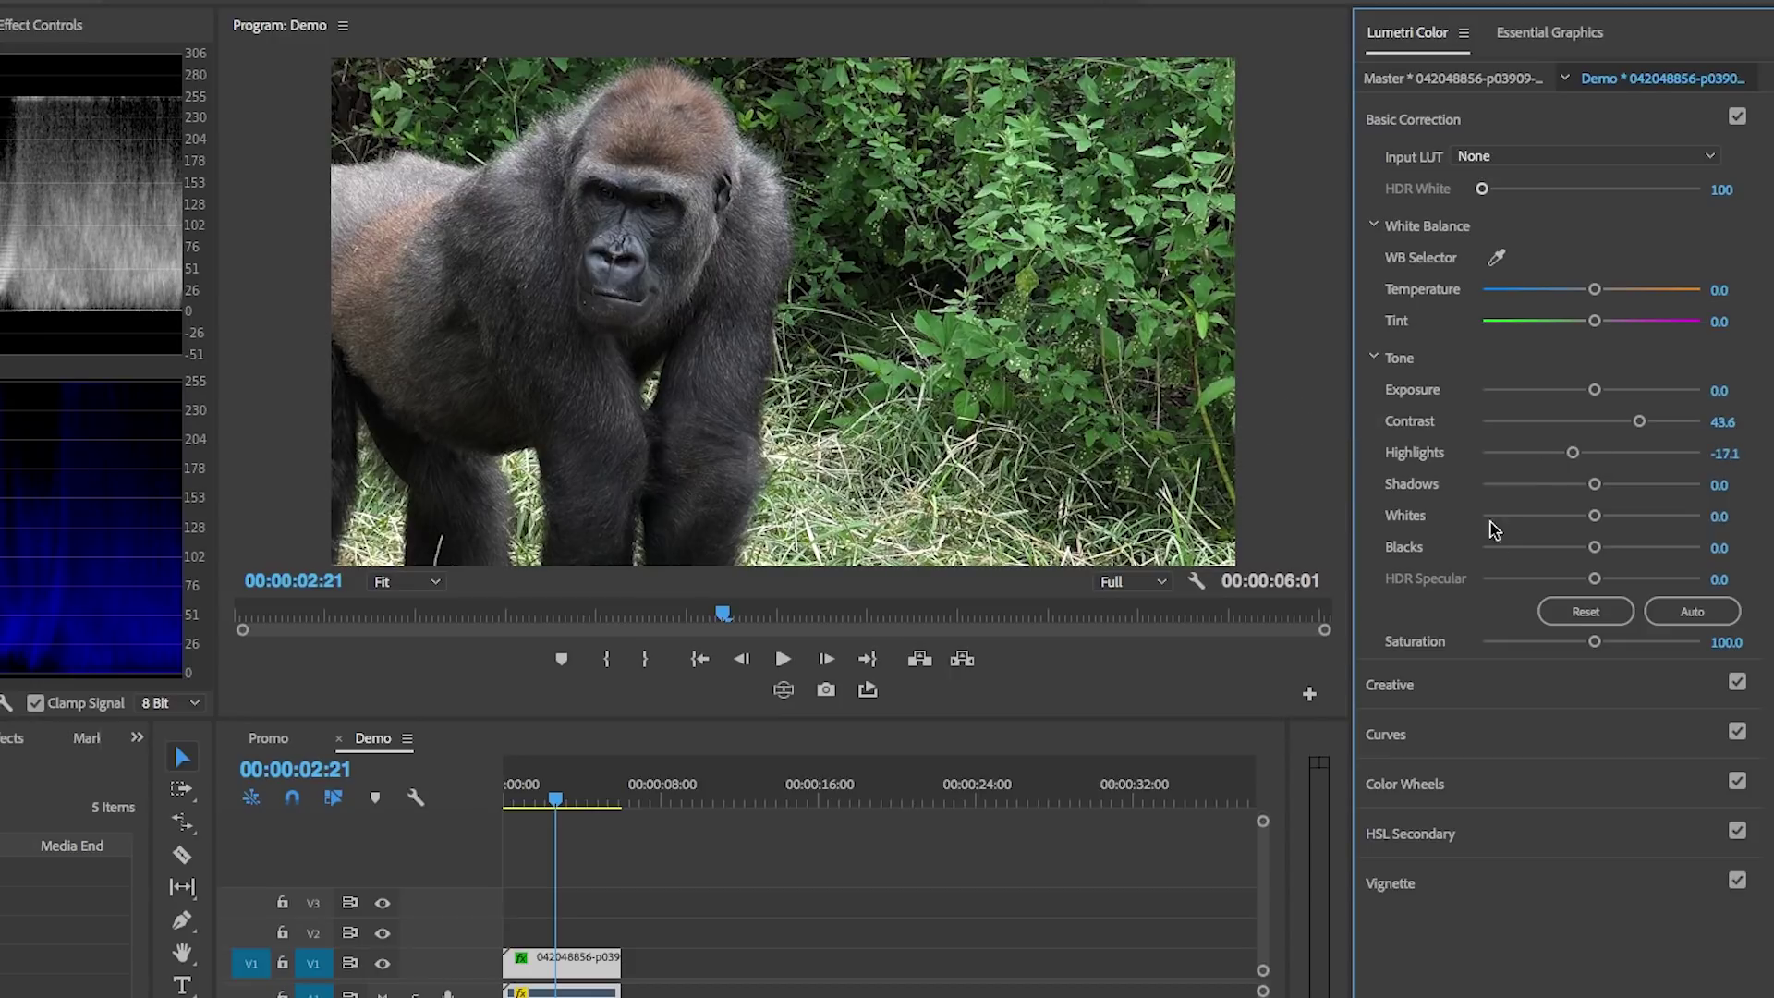
{"action": "left_click_drag", "start_coordinate": [1572, 461], "coordinate": [1562, 466]}
Apply the Fuji REALA 500D Kodak 2393 creative look with reduced intensity.
{"action": "left_click", "coordinate": [1470, 689]}
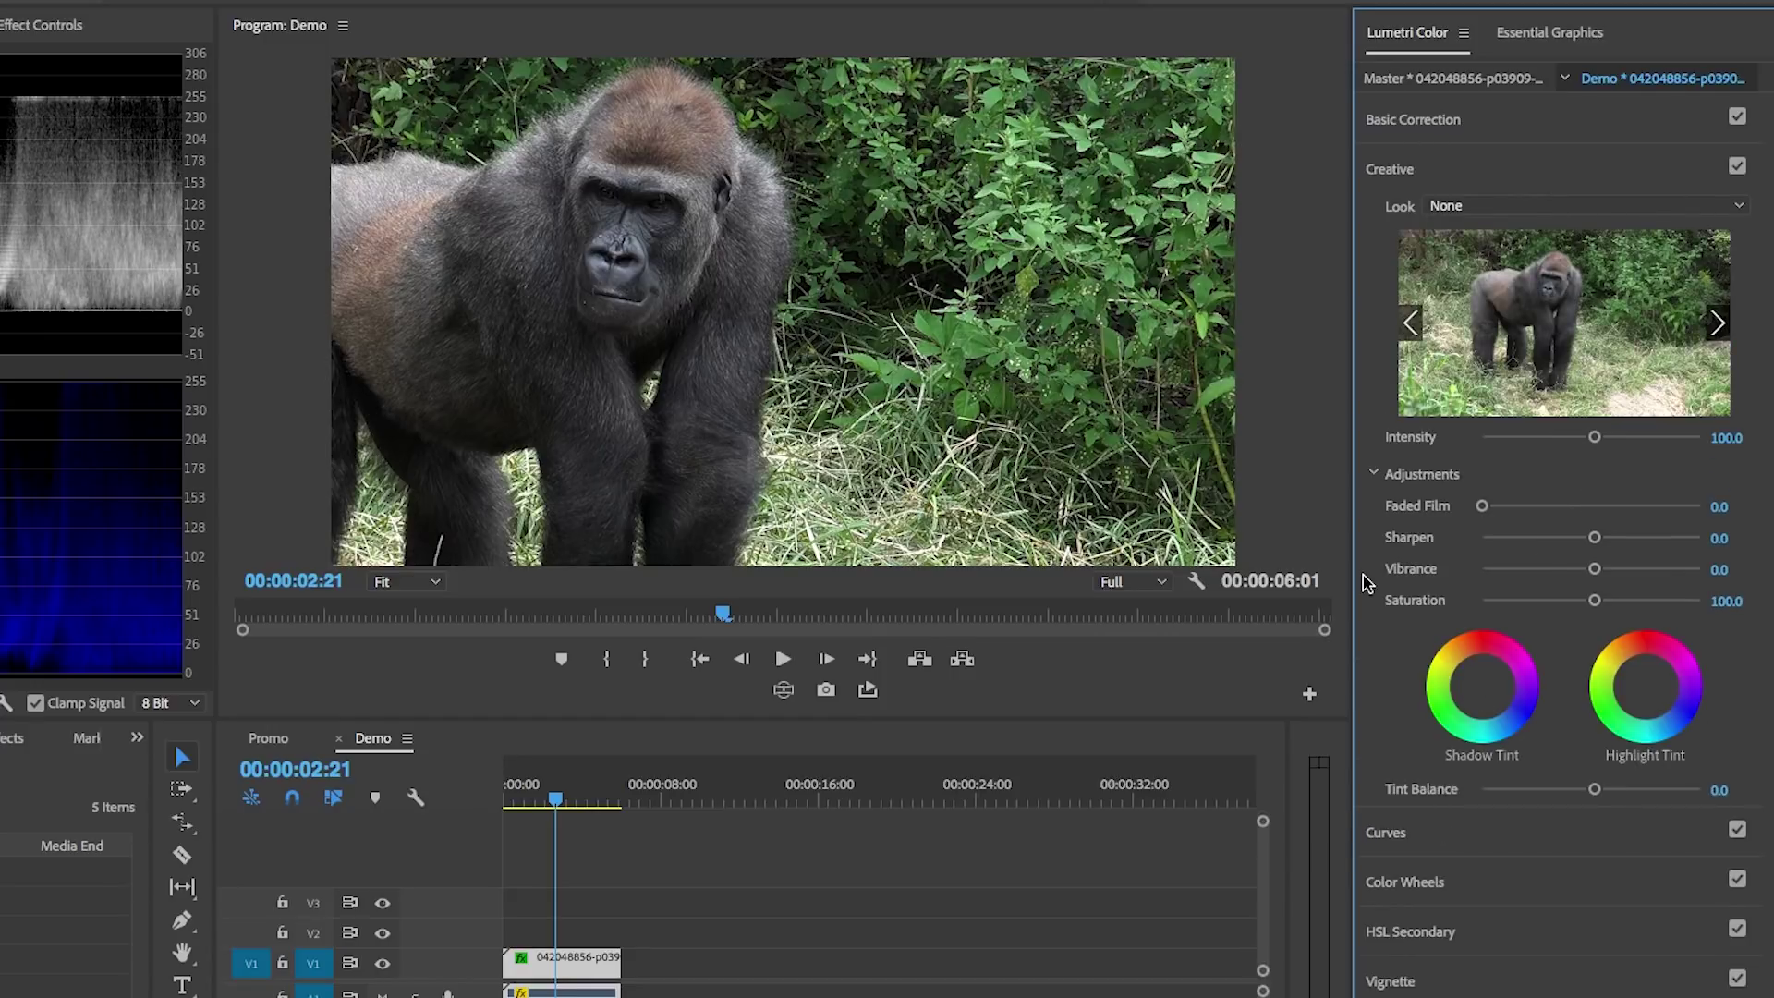
{"action": "left_click", "coordinate": [1460, 205]}
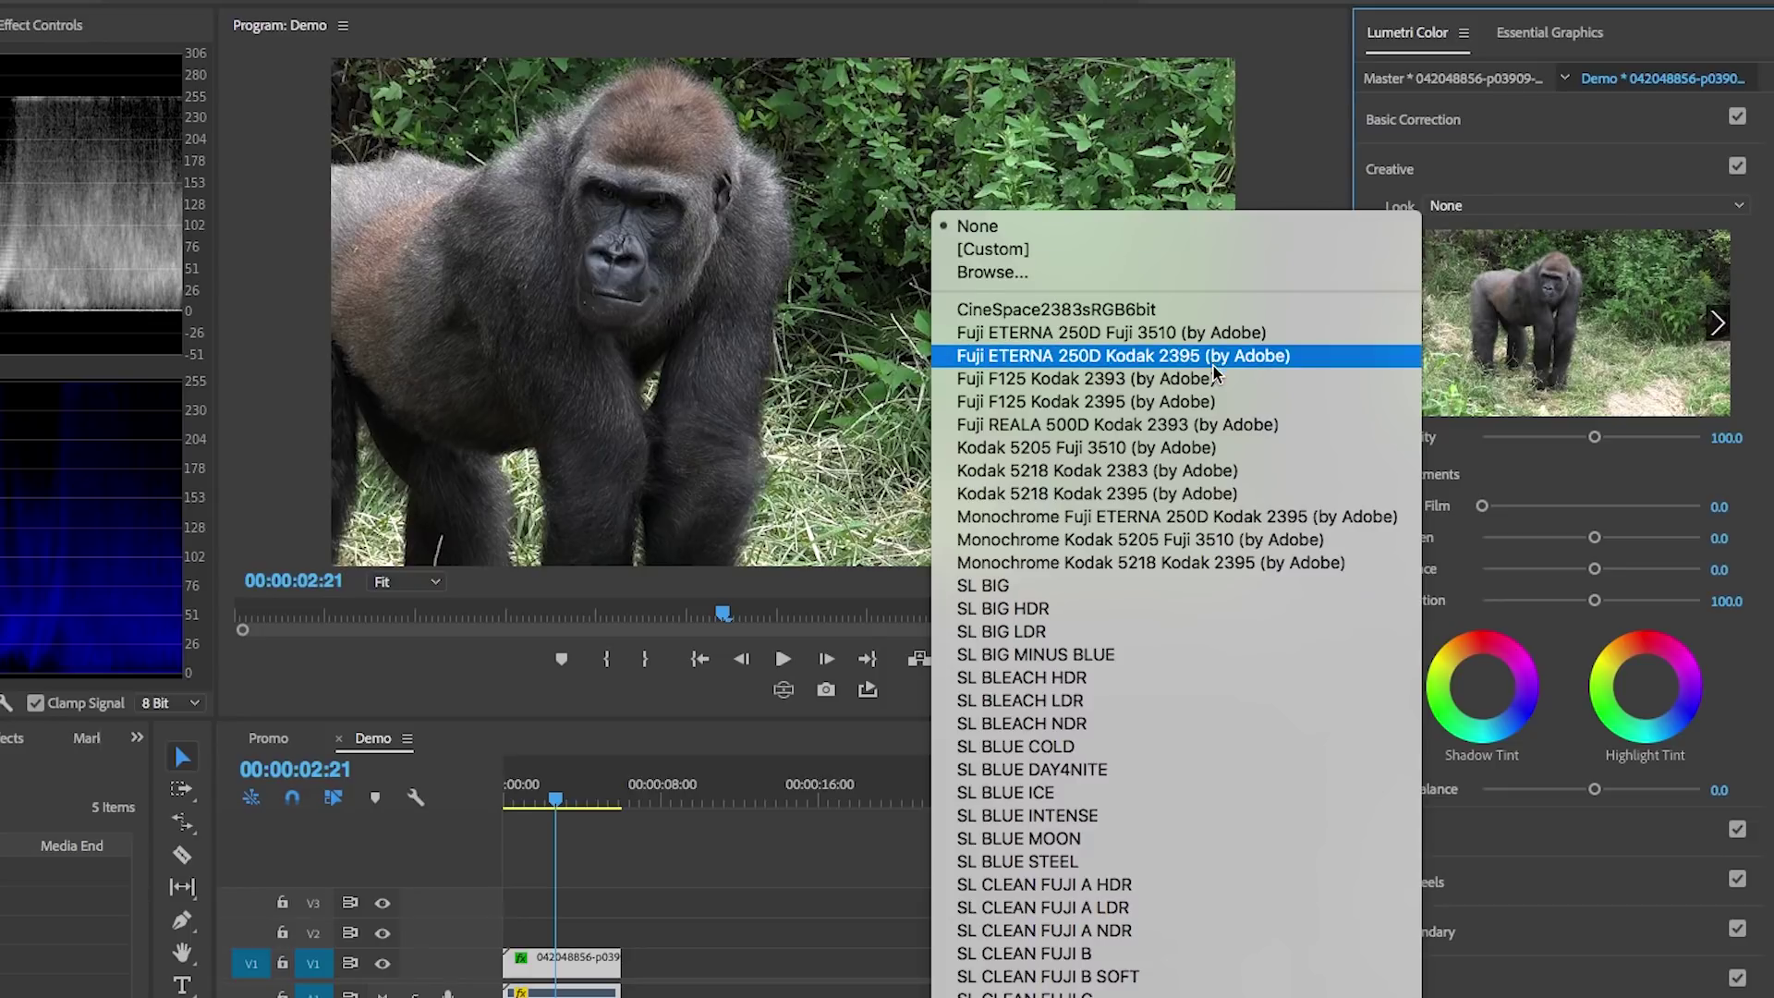
{"action": "left_click", "coordinate": [1205, 427]}
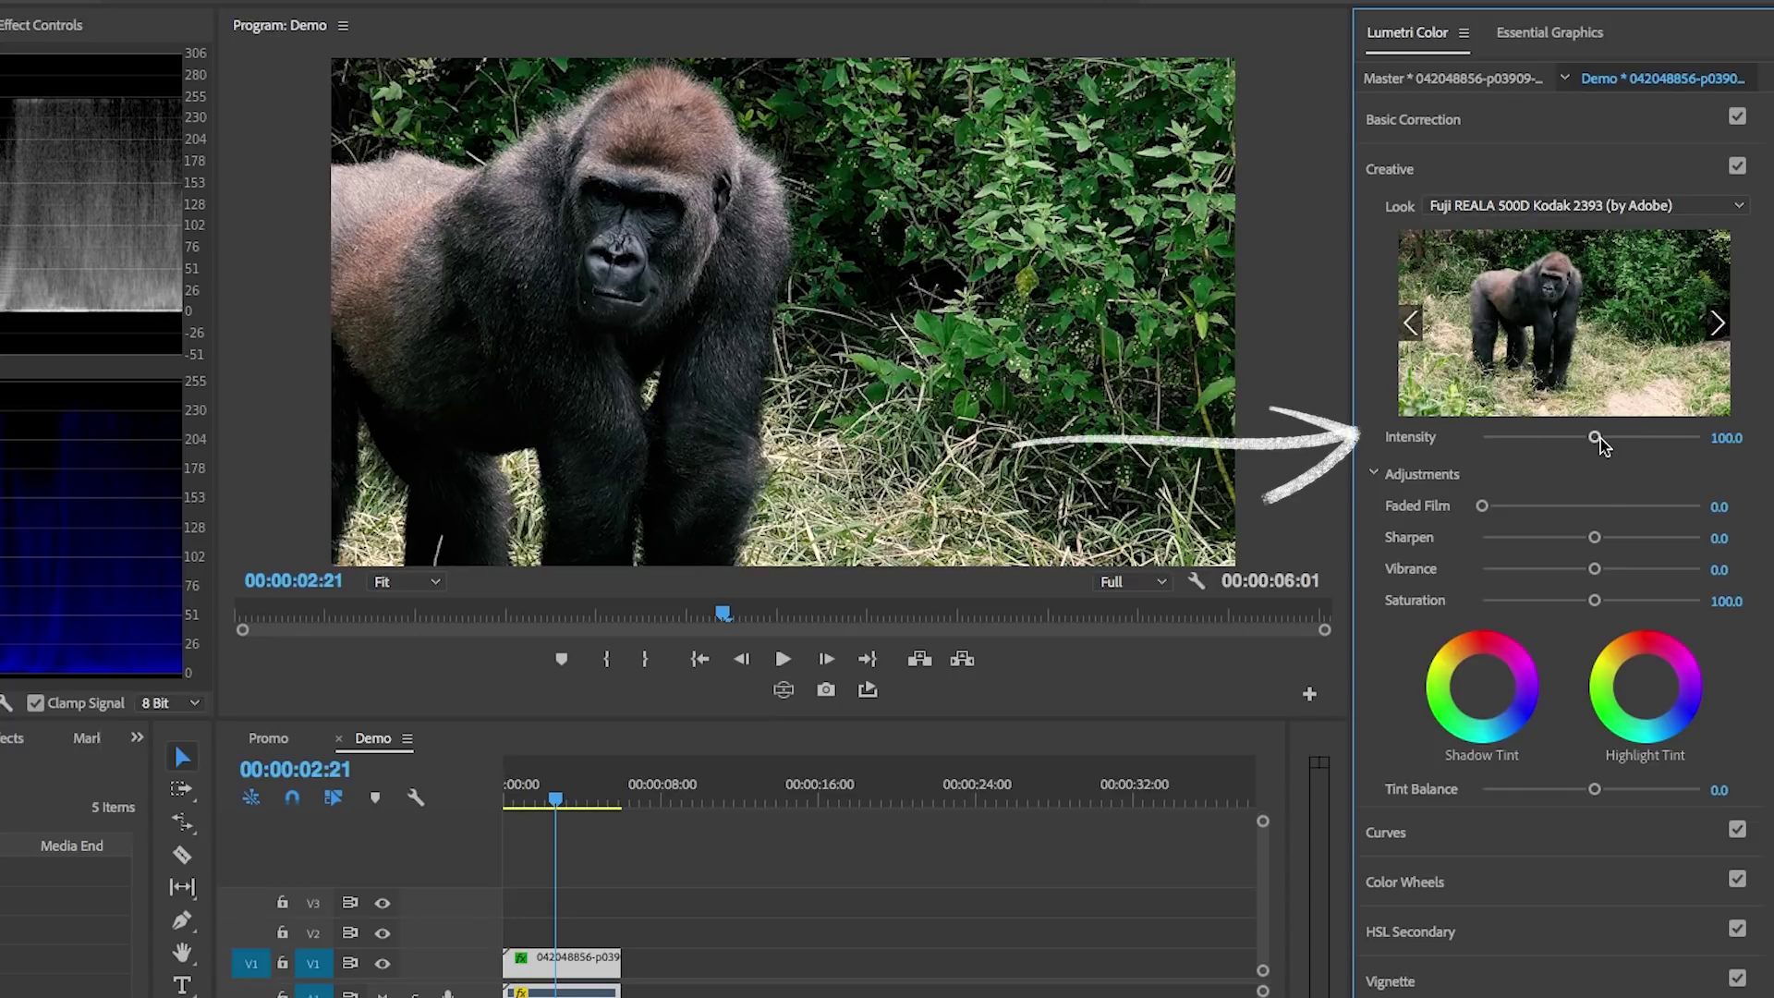
{"action": "left_click_drag", "start_coordinate": [1601, 446], "coordinate": [1576, 452]}
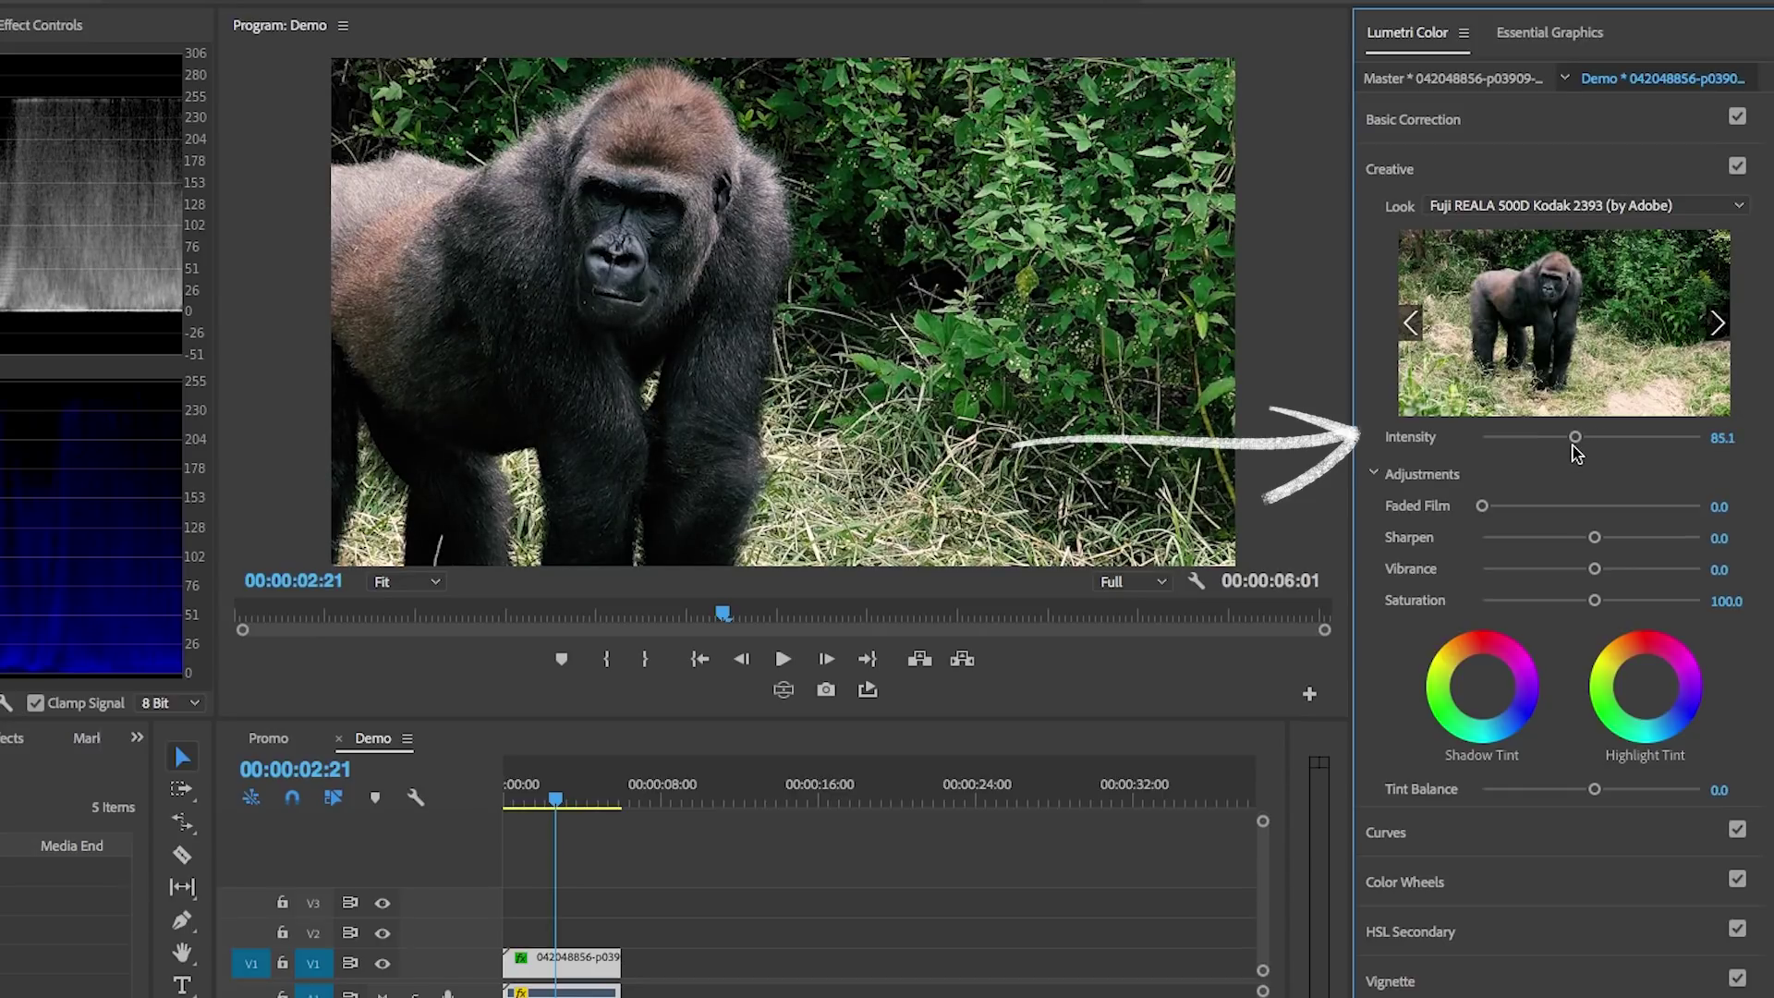
Set Faded Film to 46.4 and Vibrance to 37.0, keeping Saturation at 100.
{"action": "left_click_drag", "start_coordinate": [1484, 507], "coordinate": [1577, 513]}
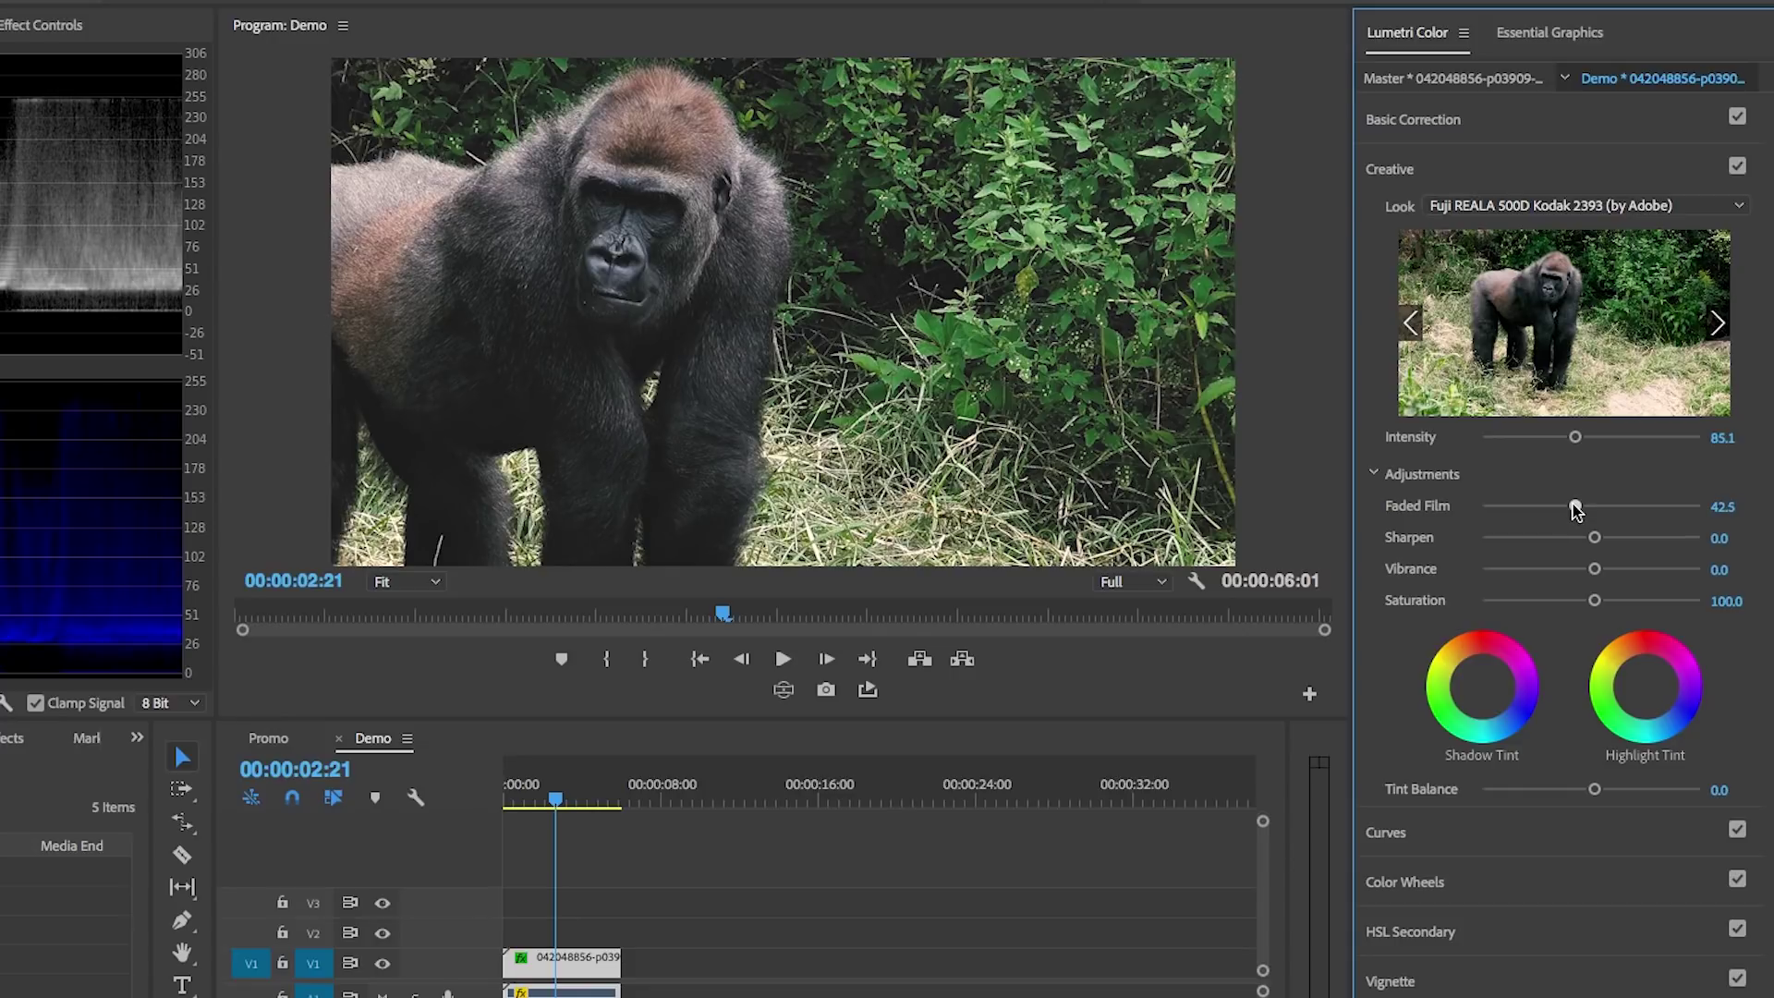
{"action": "left_click_drag", "start_coordinate": [1577, 511], "coordinate": [1586, 511]}
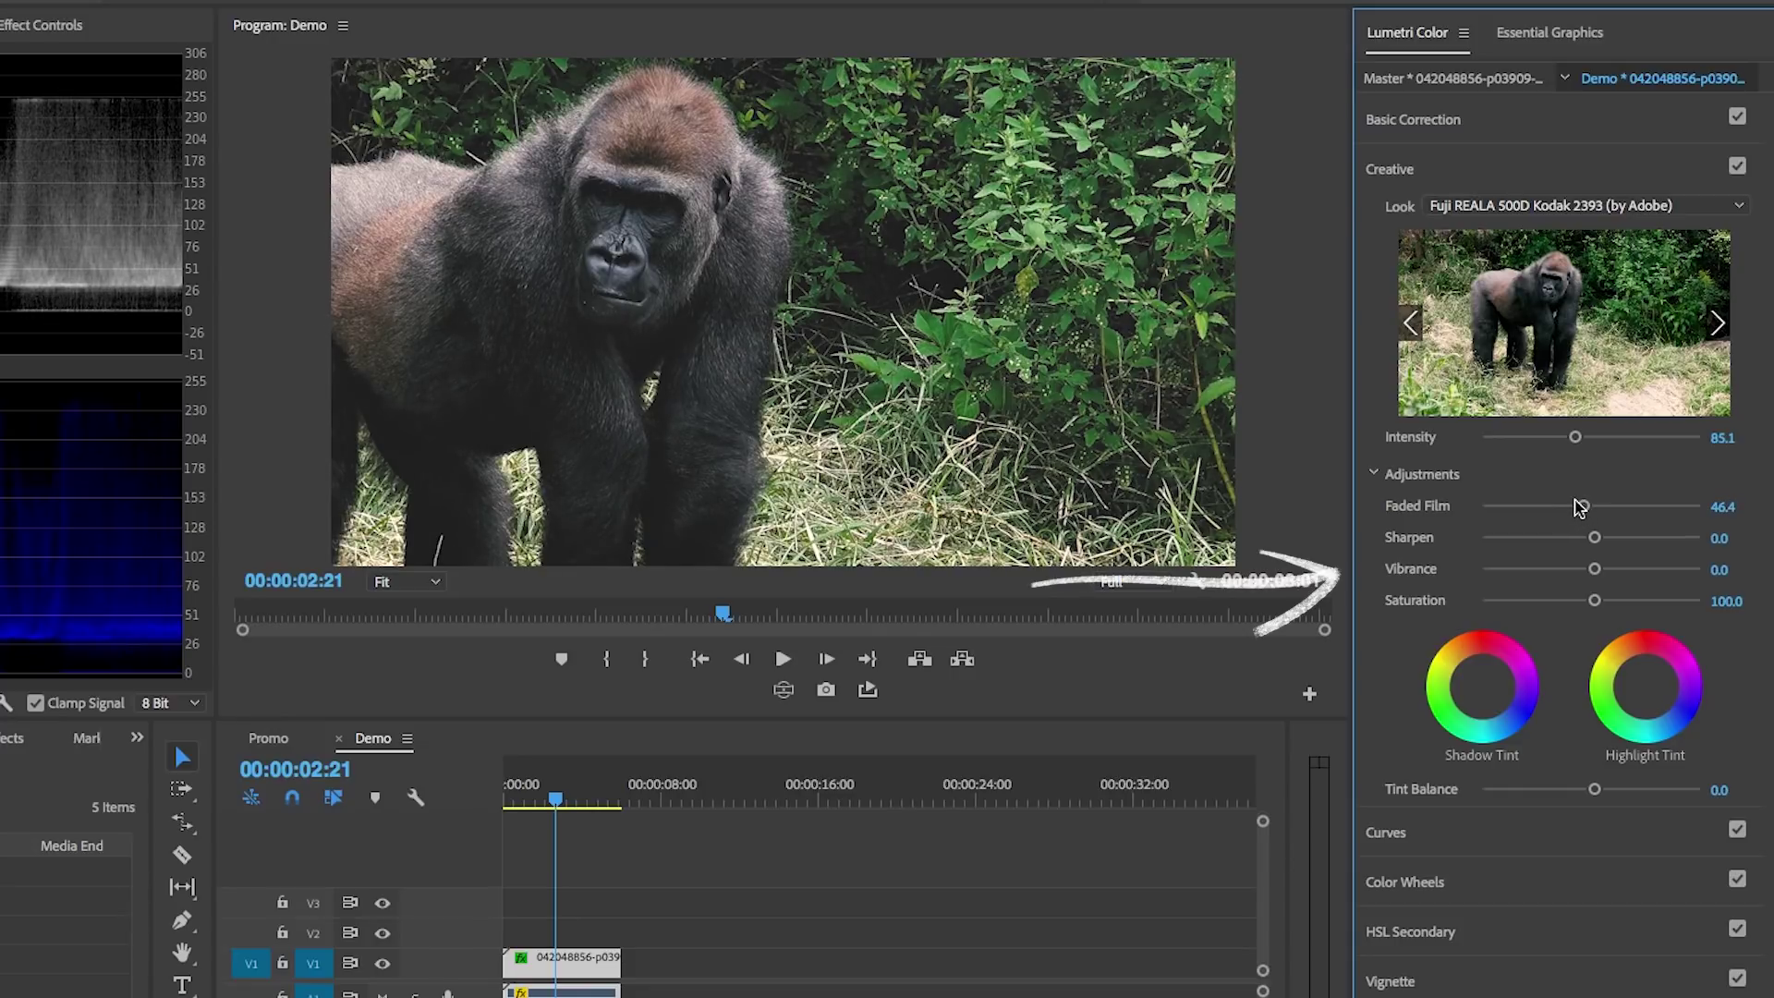
{"action": "mouse_move", "coordinate": [1596, 570]}
{"action": "left_mouse_down"}
{"action": "mouse_move", "coordinate": [1643, 571]}
{"action": "mouse_move", "coordinate": [1595, 571]}
{"action": "mouse_move", "coordinate": [1621, 573]}
{"action": "mouse_move", "coordinate": [1621, 601]}
{"action": "mouse_move", "coordinate": [1667, 602]}
{"action": "left_mouse_up"}
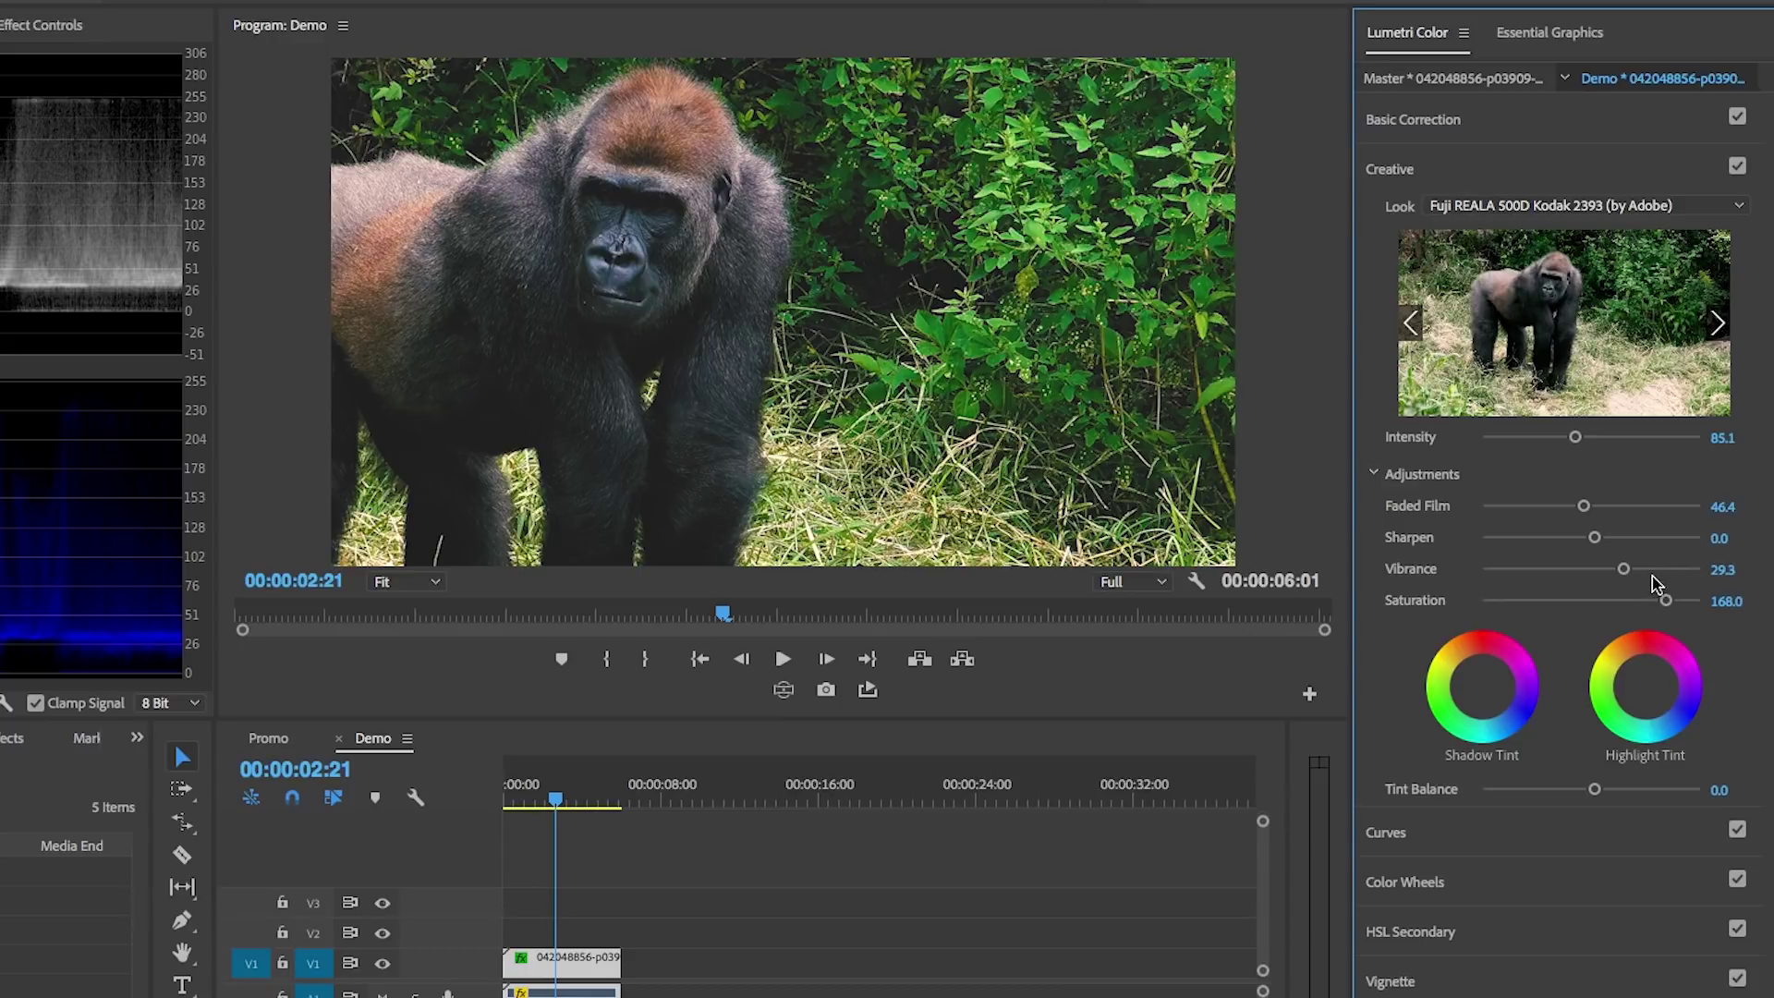
{"action": "key", "text": "ctrl+z"}
{"action": "left_click_drag", "start_coordinate": [1620, 569], "coordinate": [1627, 569]}
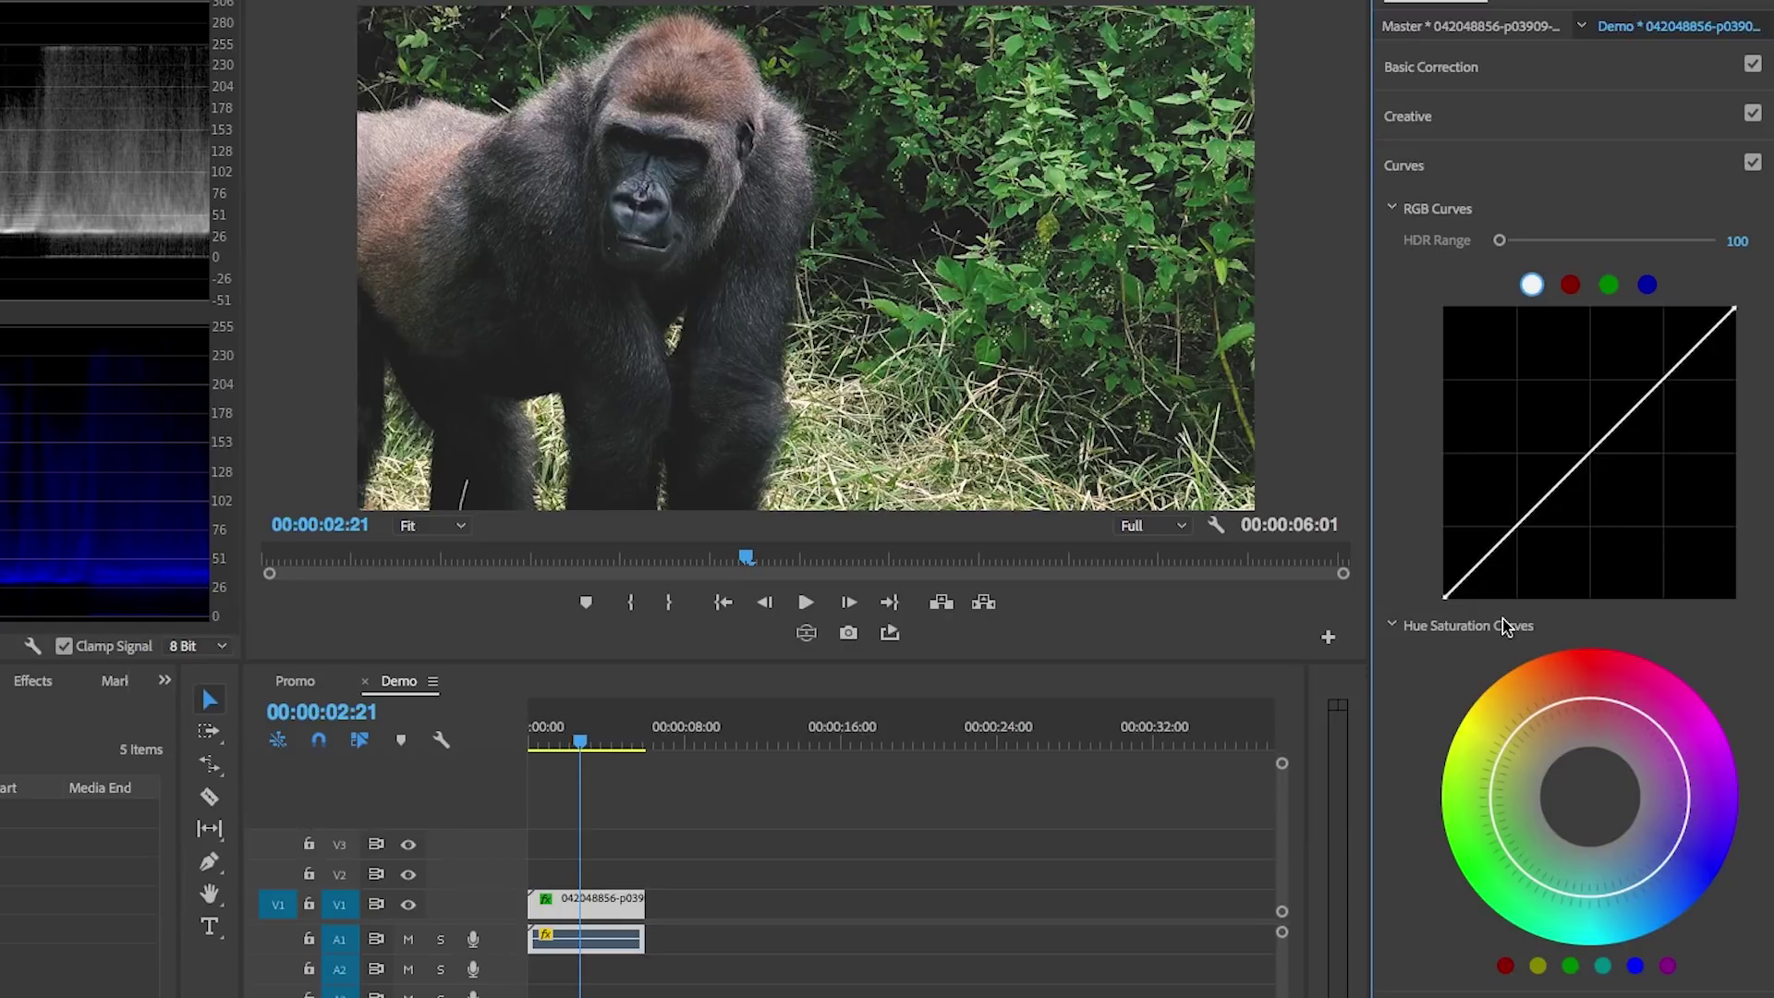
Boost the orange hues on the Hue Saturation curve and compare with Curves on and off.
{"action": "left_click", "coordinate": [1524, 725]}
{"action": "left_click", "coordinate": [1561, 704]}
{"action": "left_click_drag", "start_coordinate": [1559, 702], "coordinate": [1537, 706]}
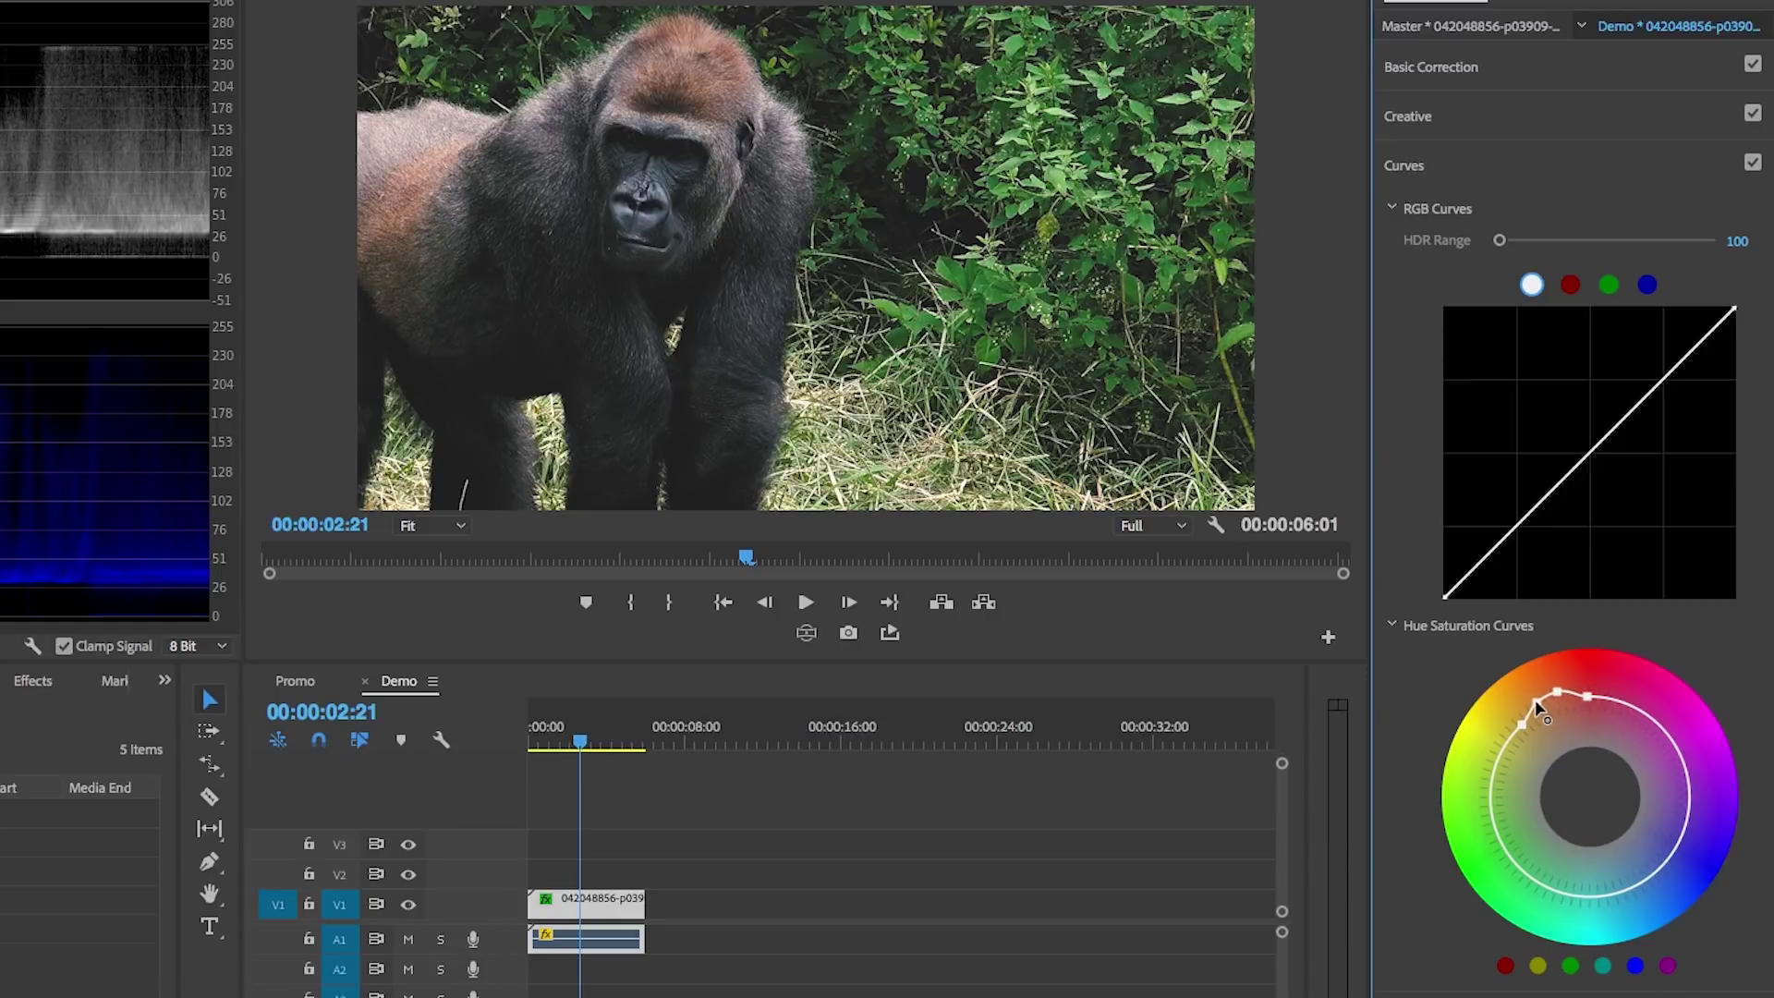
{"action": "left_click", "coordinate": [1753, 164]}
{"action": "left_click", "coordinate": [1753, 163]}
{"action": "left_click", "coordinate": [1753, 163]}
{"action": "left_click", "coordinate": [1753, 163]}
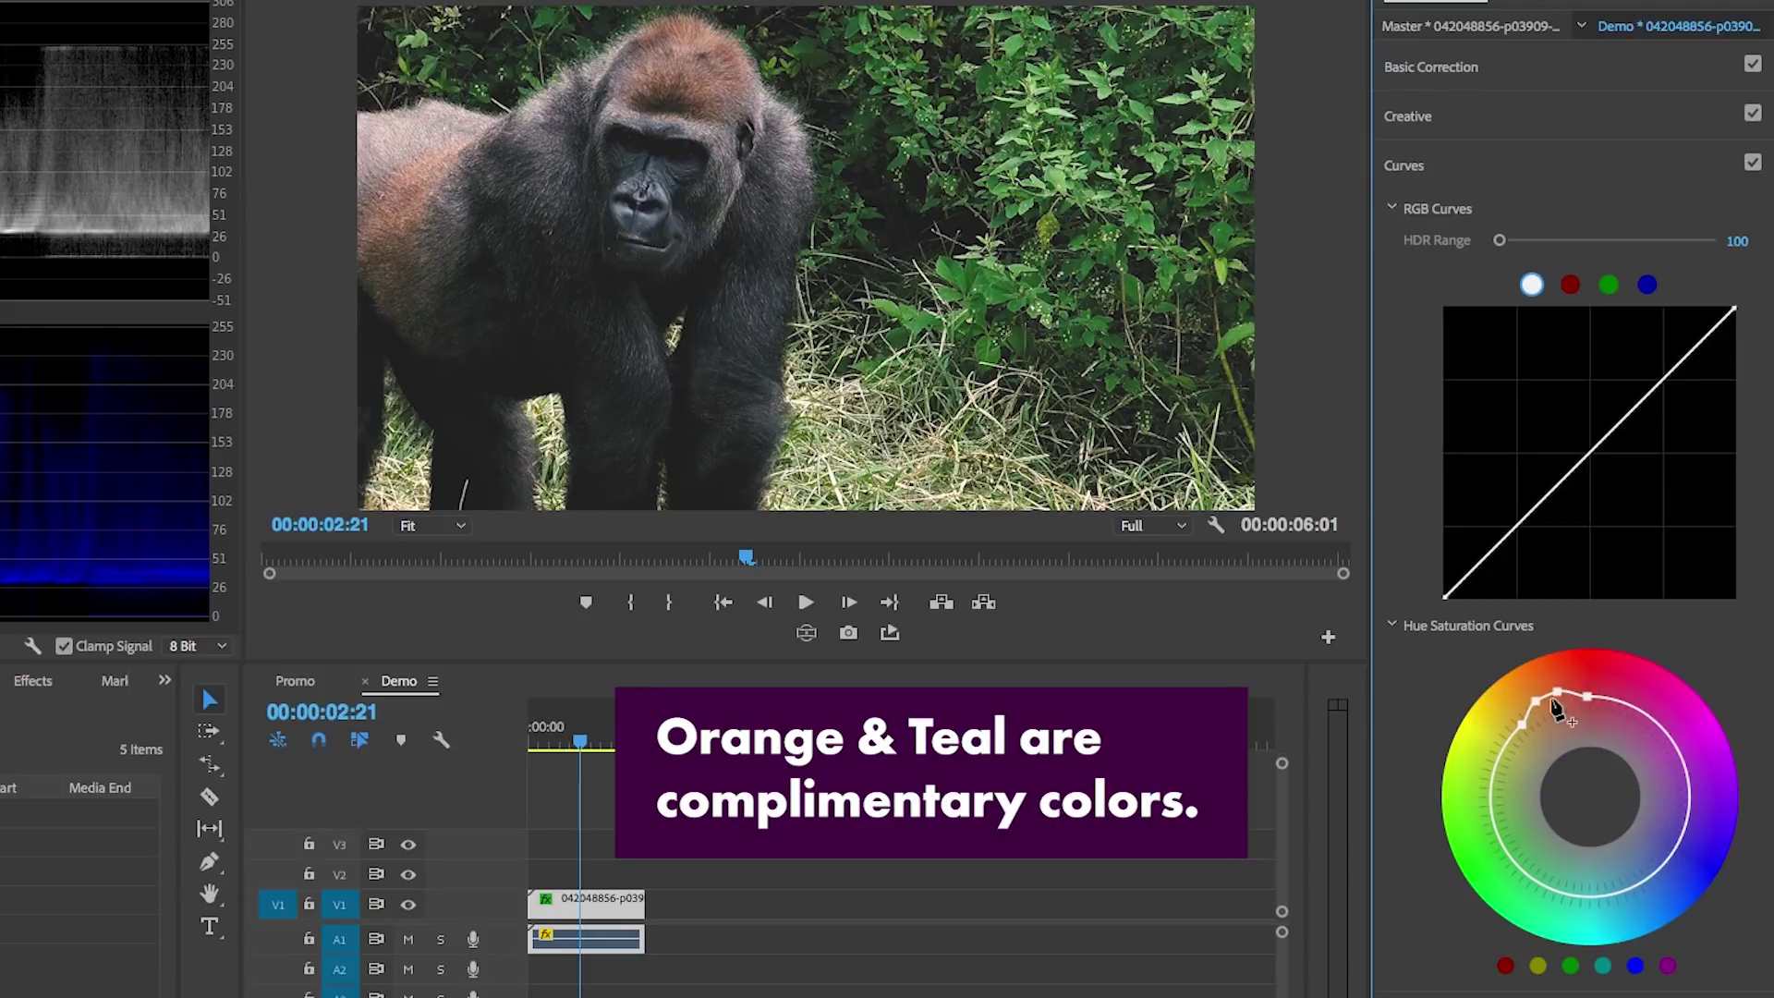
Boost the teal hues on the Hue Saturation curve.
{"action": "left_click", "coordinate": [1608, 892]}
{"action": "left_click", "coordinate": [1636, 885]}
{"action": "left_click", "coordinate": [1652, 874]}
{"action": "left_click_drag", "start_coordinate": [1613, 894], "coordinate": [1668, 894]}
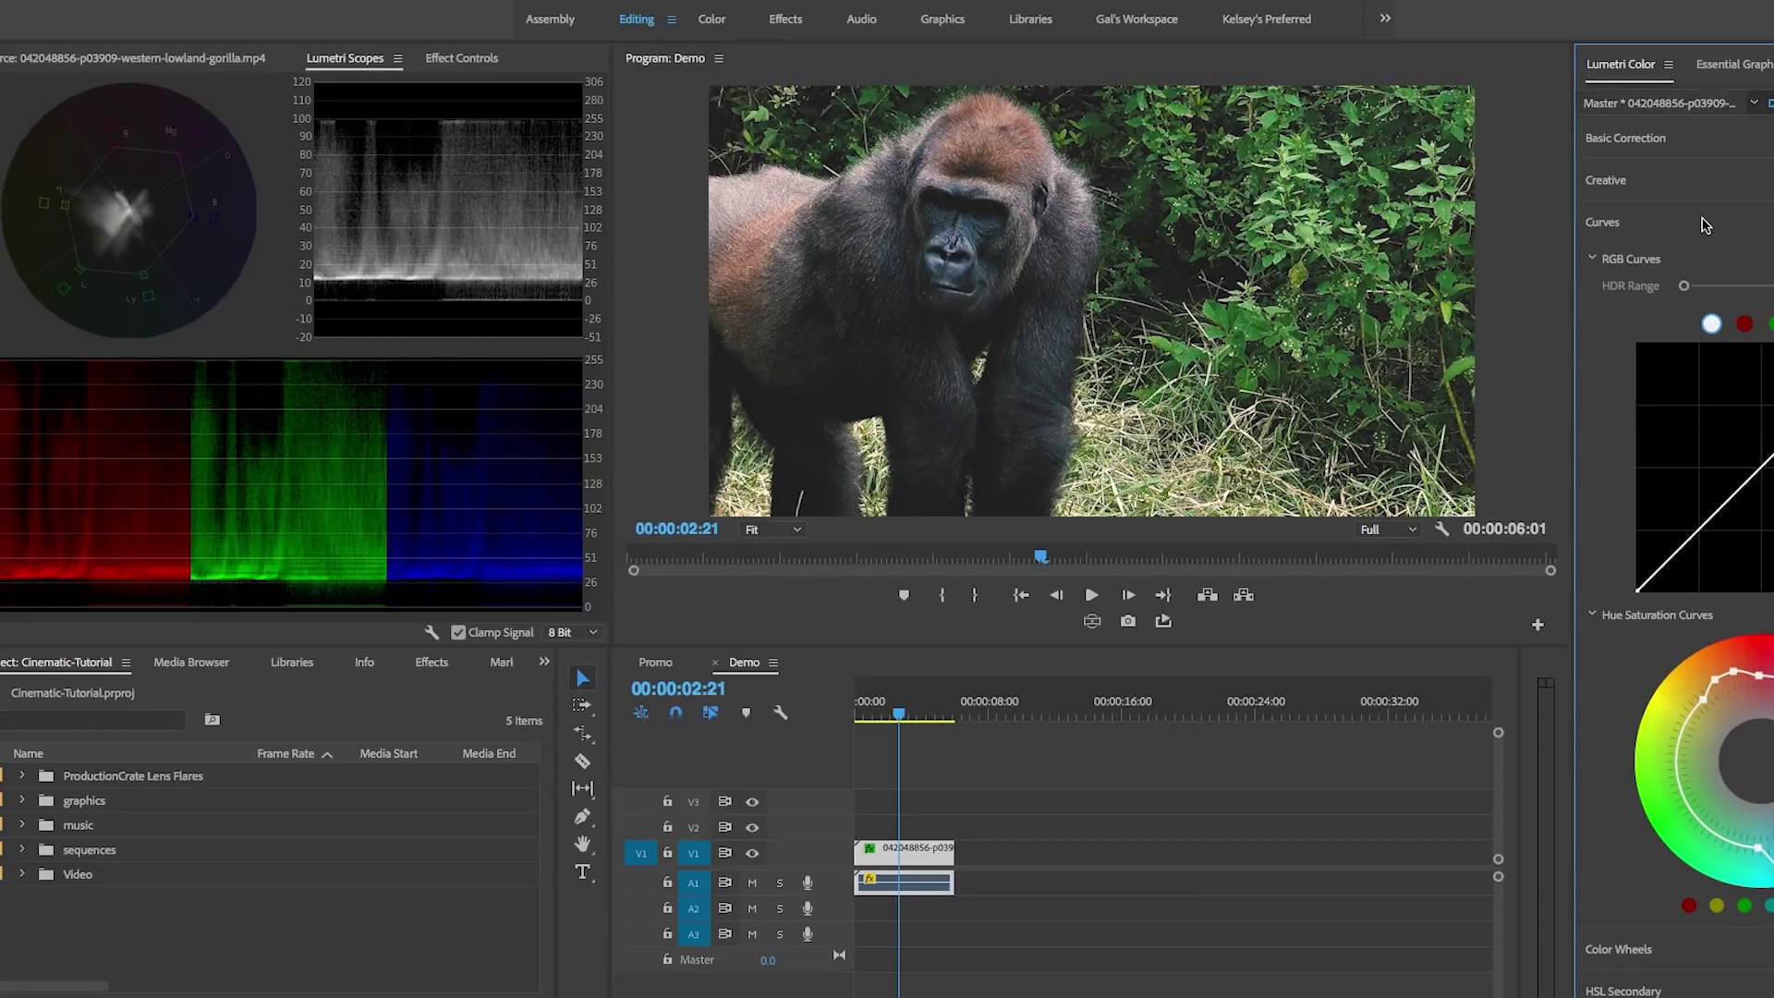
Collapse the Curves section of the Lumetri Color panel.
{"action": "left_click", "coordinate": [1705, 225]}
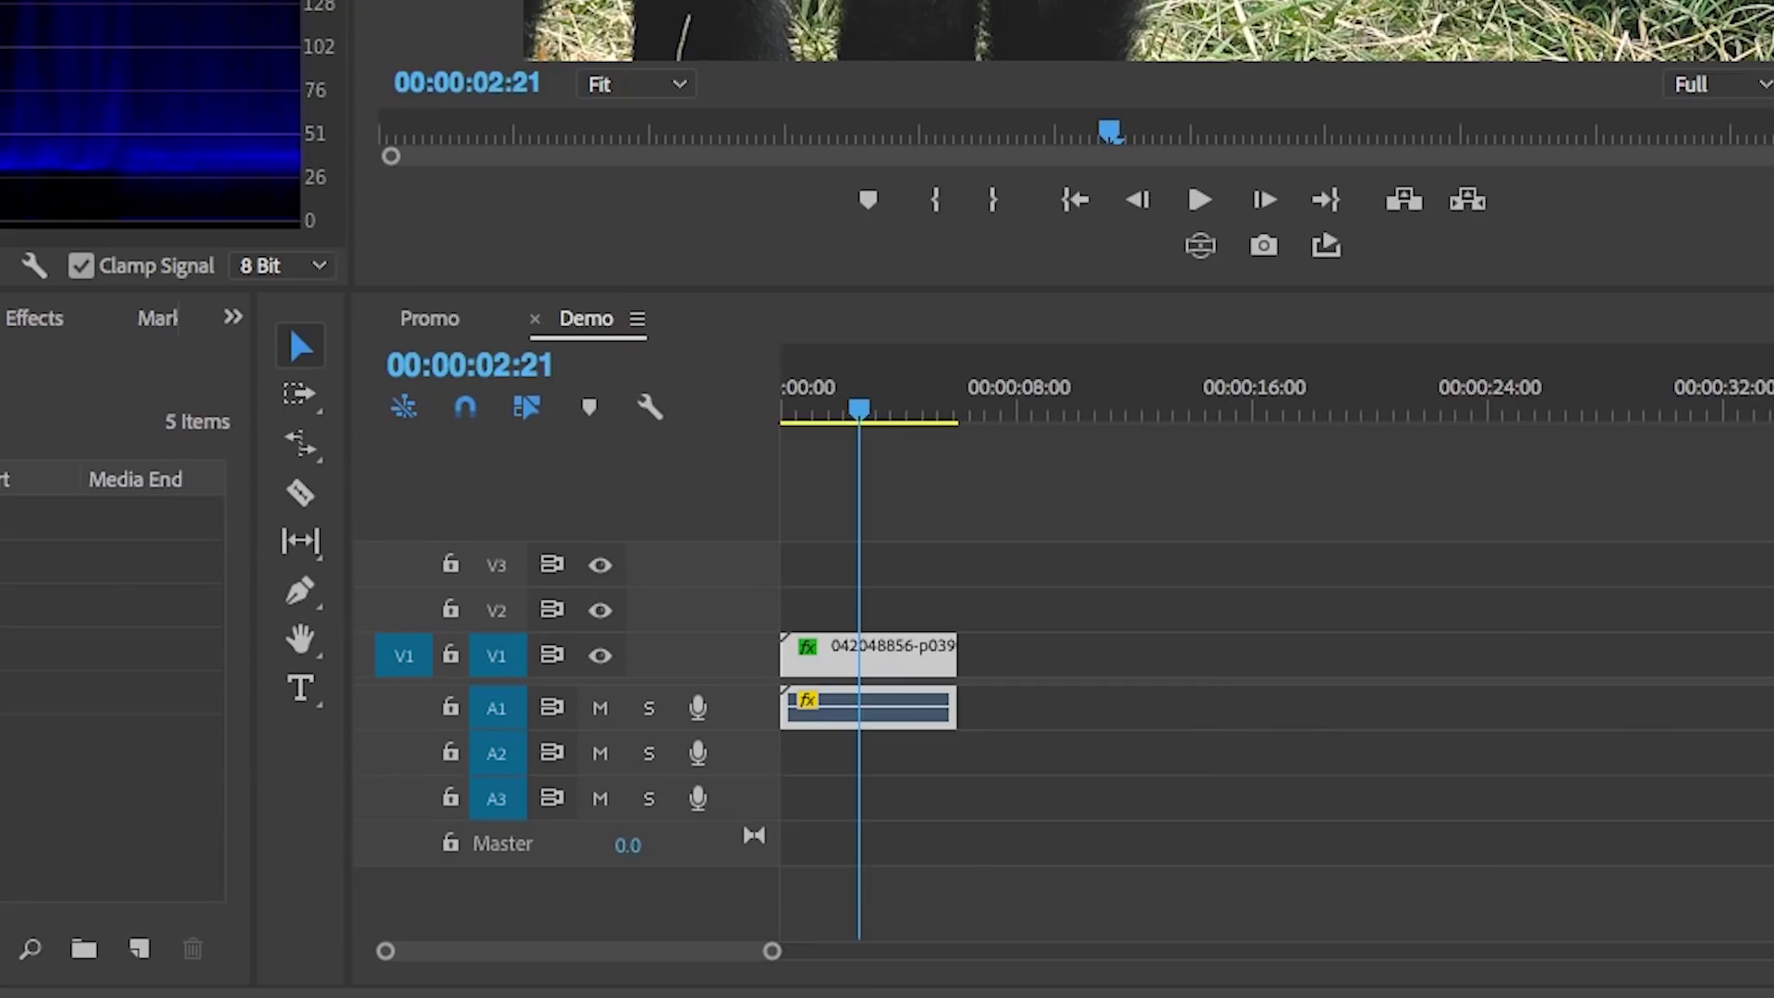
Unlink the gorilla clip's audio with Ctrl+L and delete the audio clip.
{"action": "left_click", "coordinate": [900, 653]}
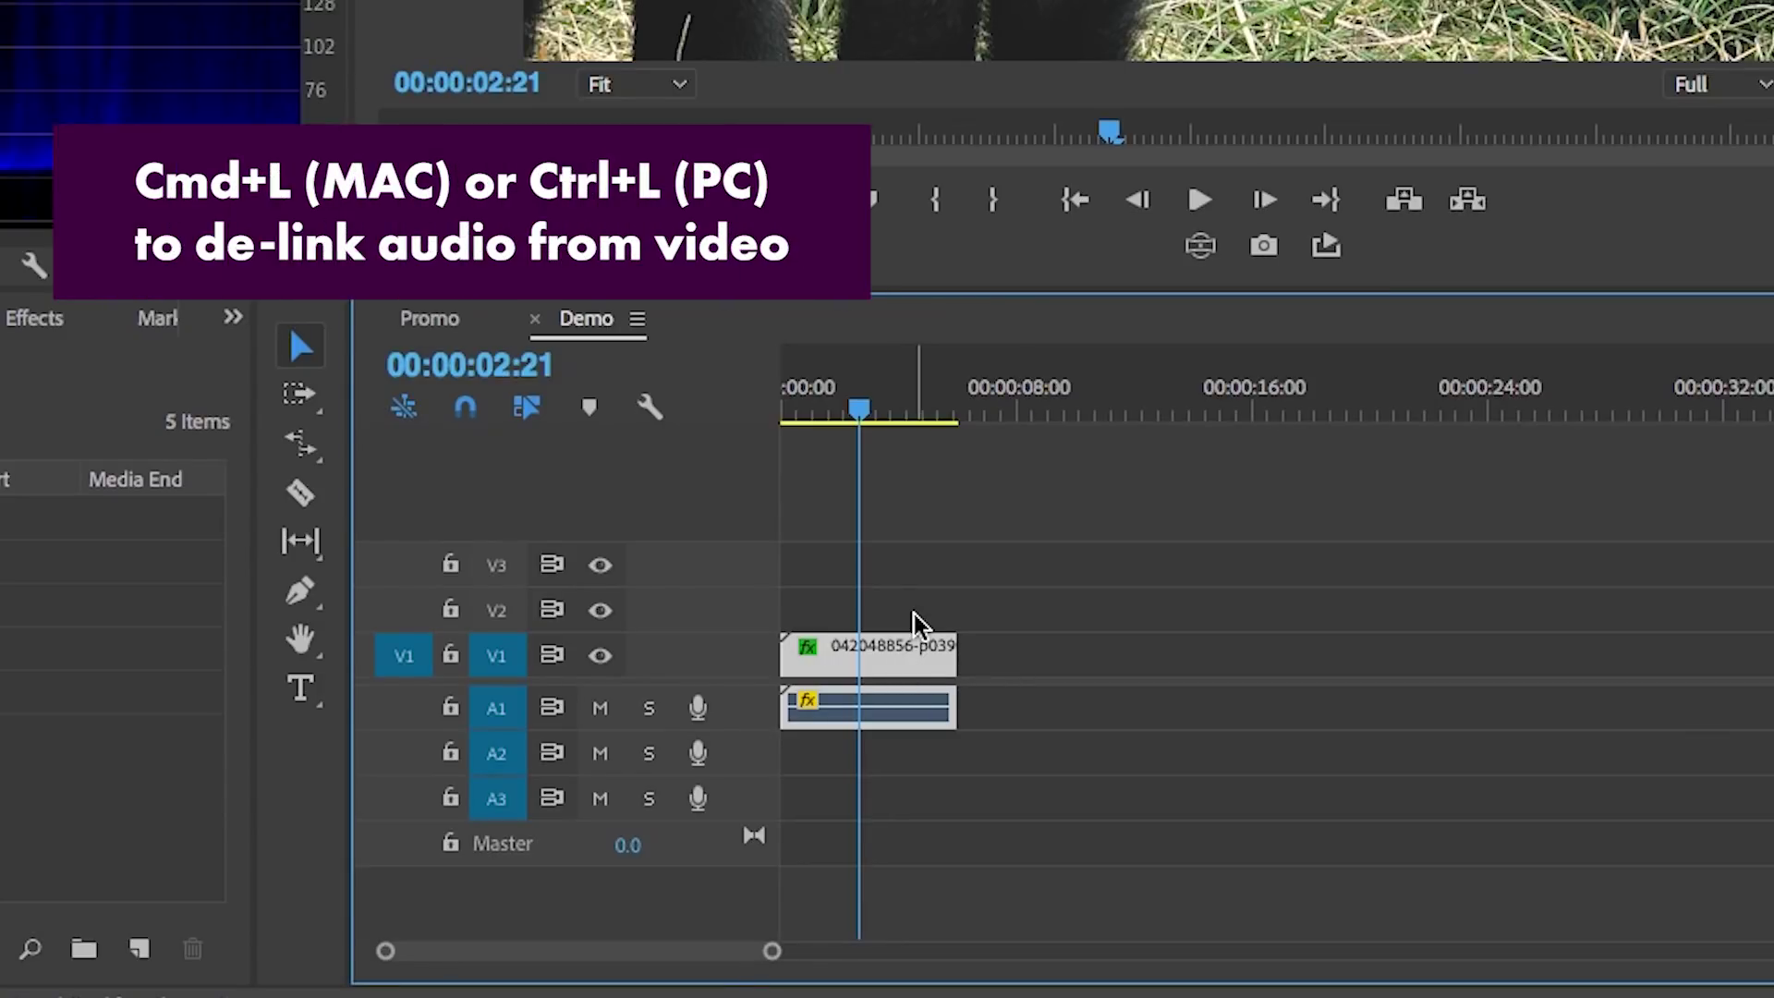
{"action": "key", "text": "ctrl+l"}
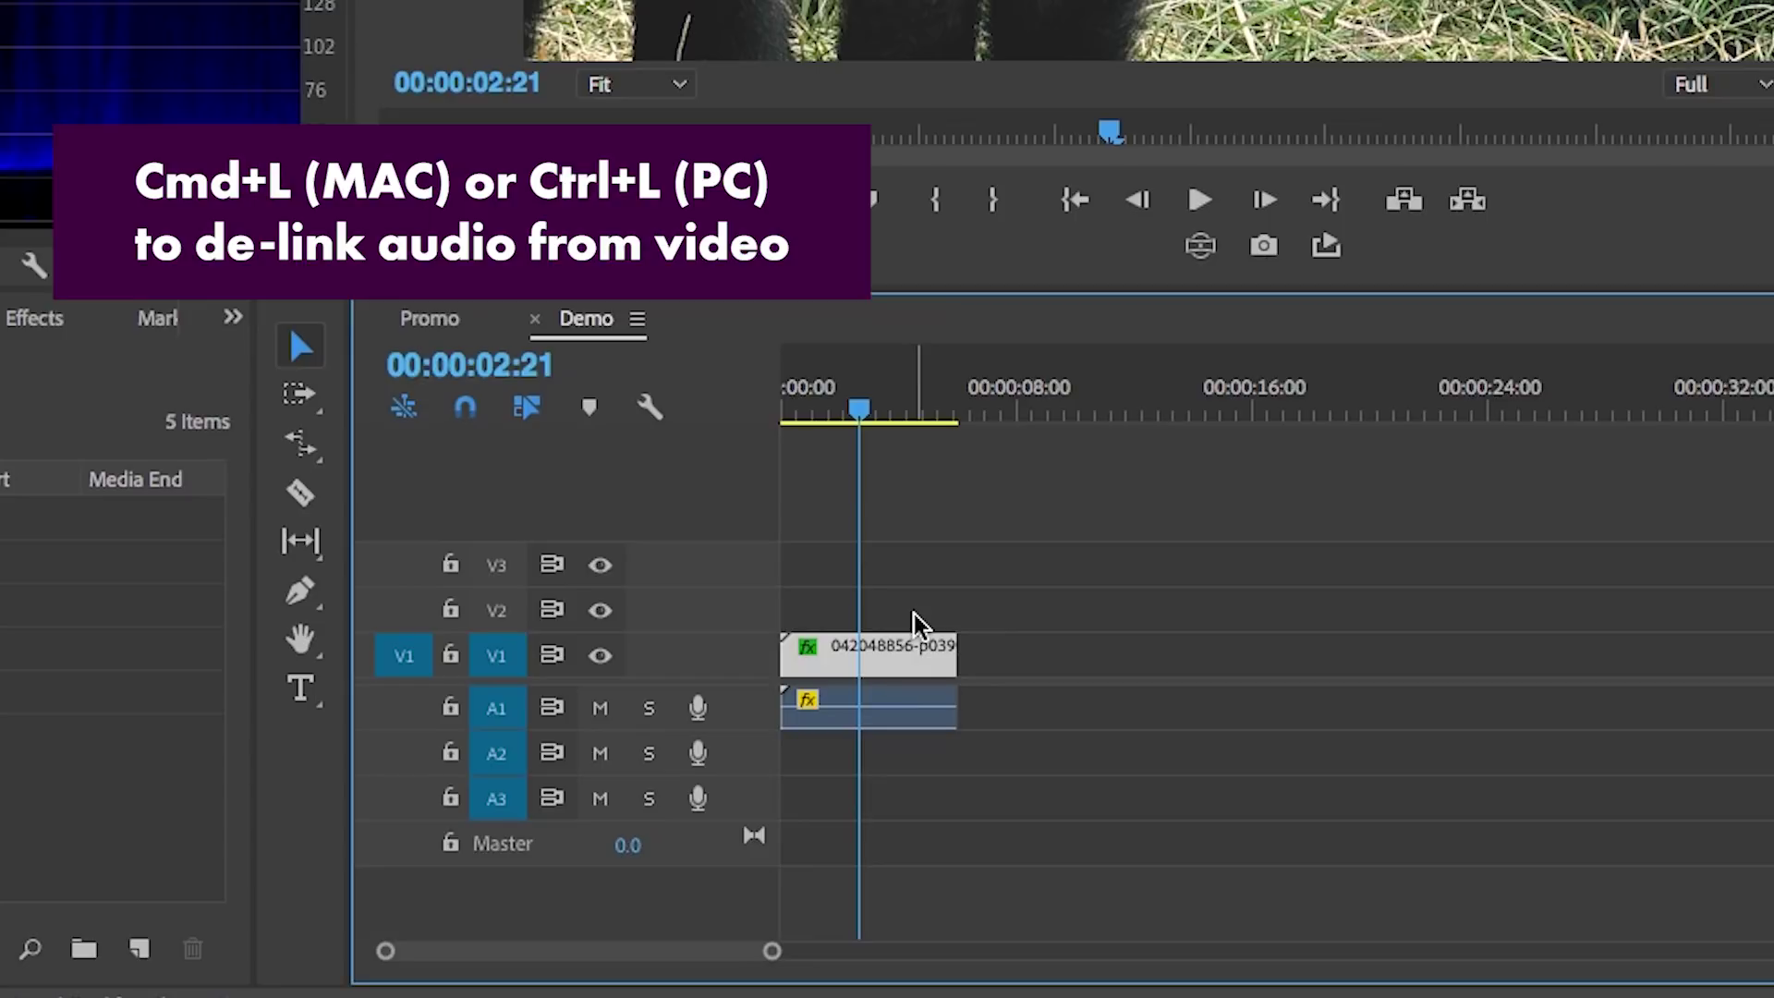
{"action": "left_click", "coordinate": [917, 711]}
{"action": "key", "text": "Delete"}
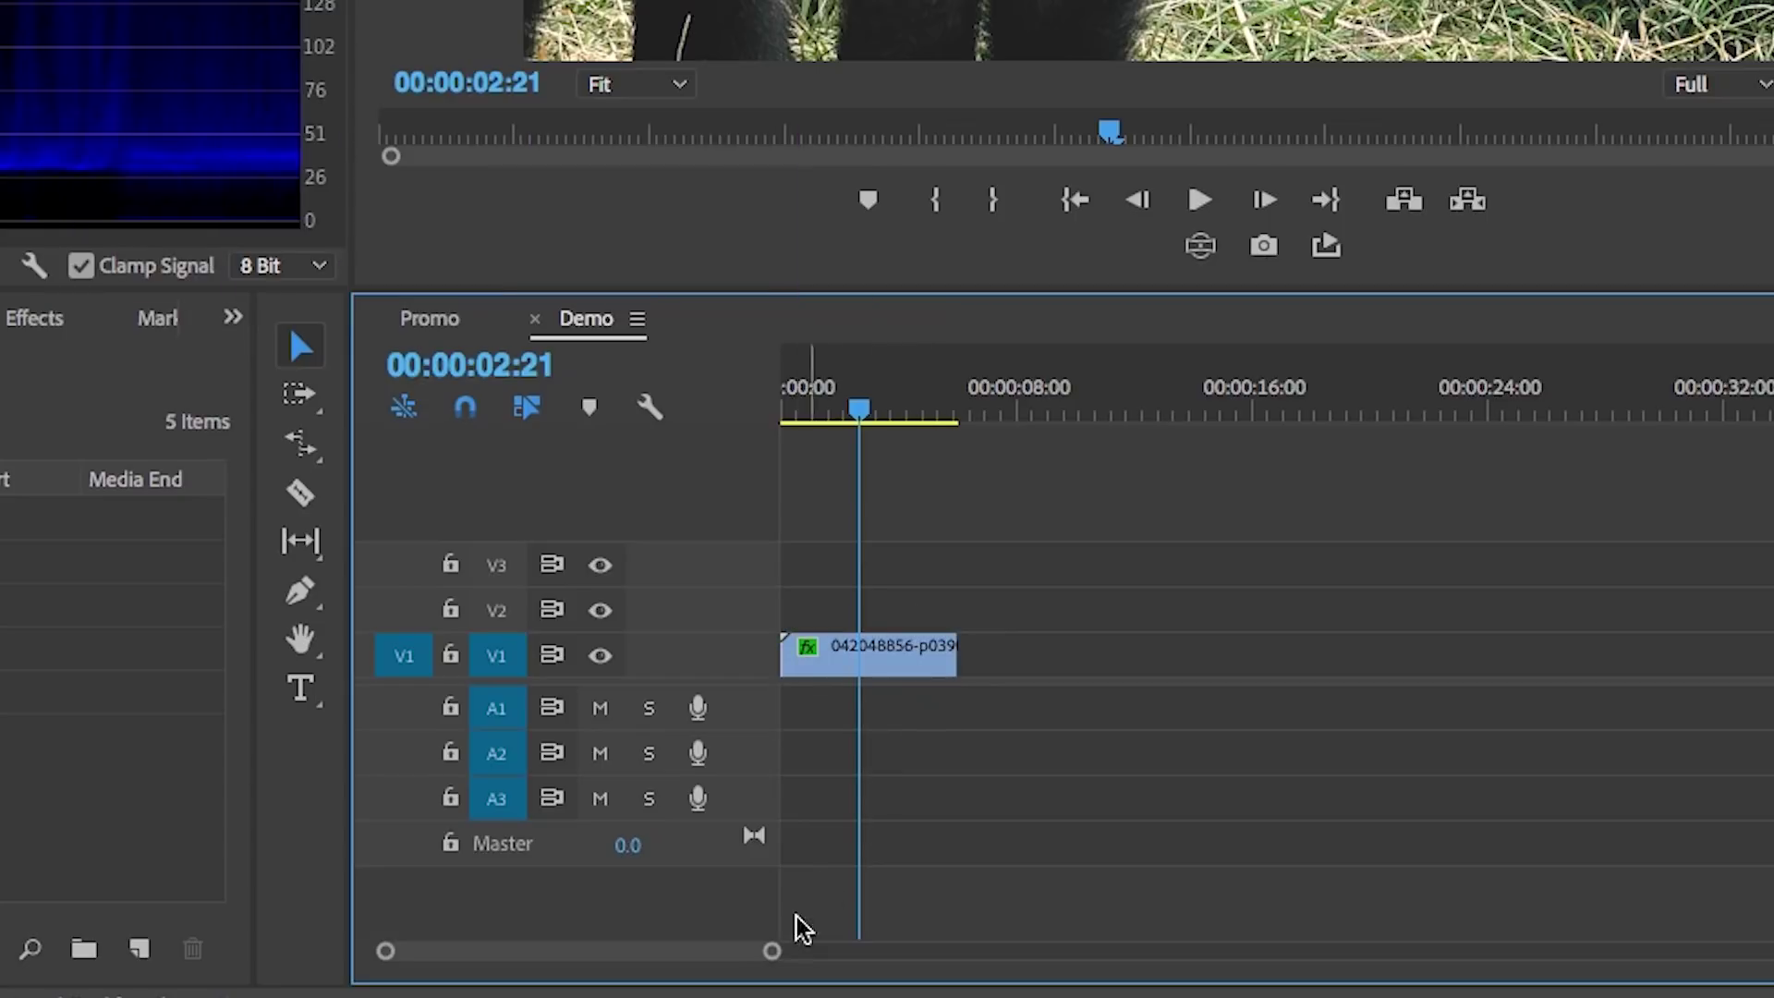
{"action": "left_click_drag", "start_coordinate": [773, 952], "coordinate": [712, 956]}
Duplicate the gorilla clip onto V2 and hide track V2's output.
{"action": "left_click", "coordinate": [905, 647]}
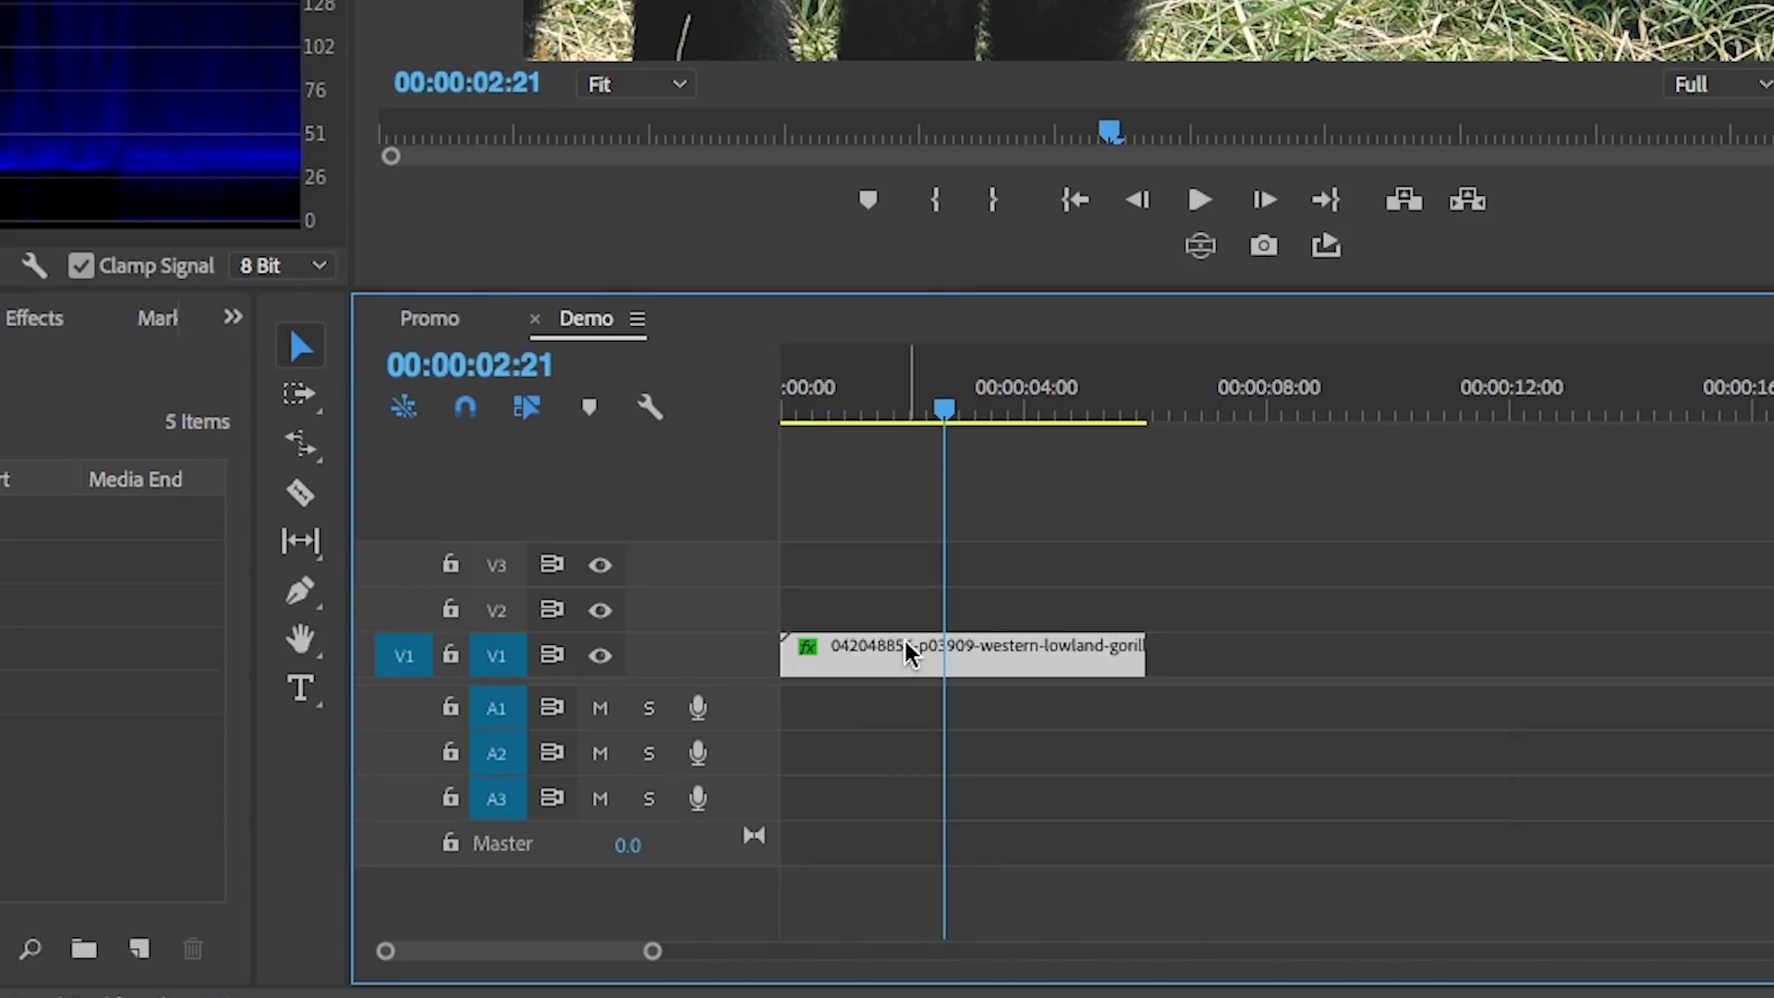
{"action": "left_click_drag", "start_coordinate": [908, 639], "coordinate": [911, 597]}
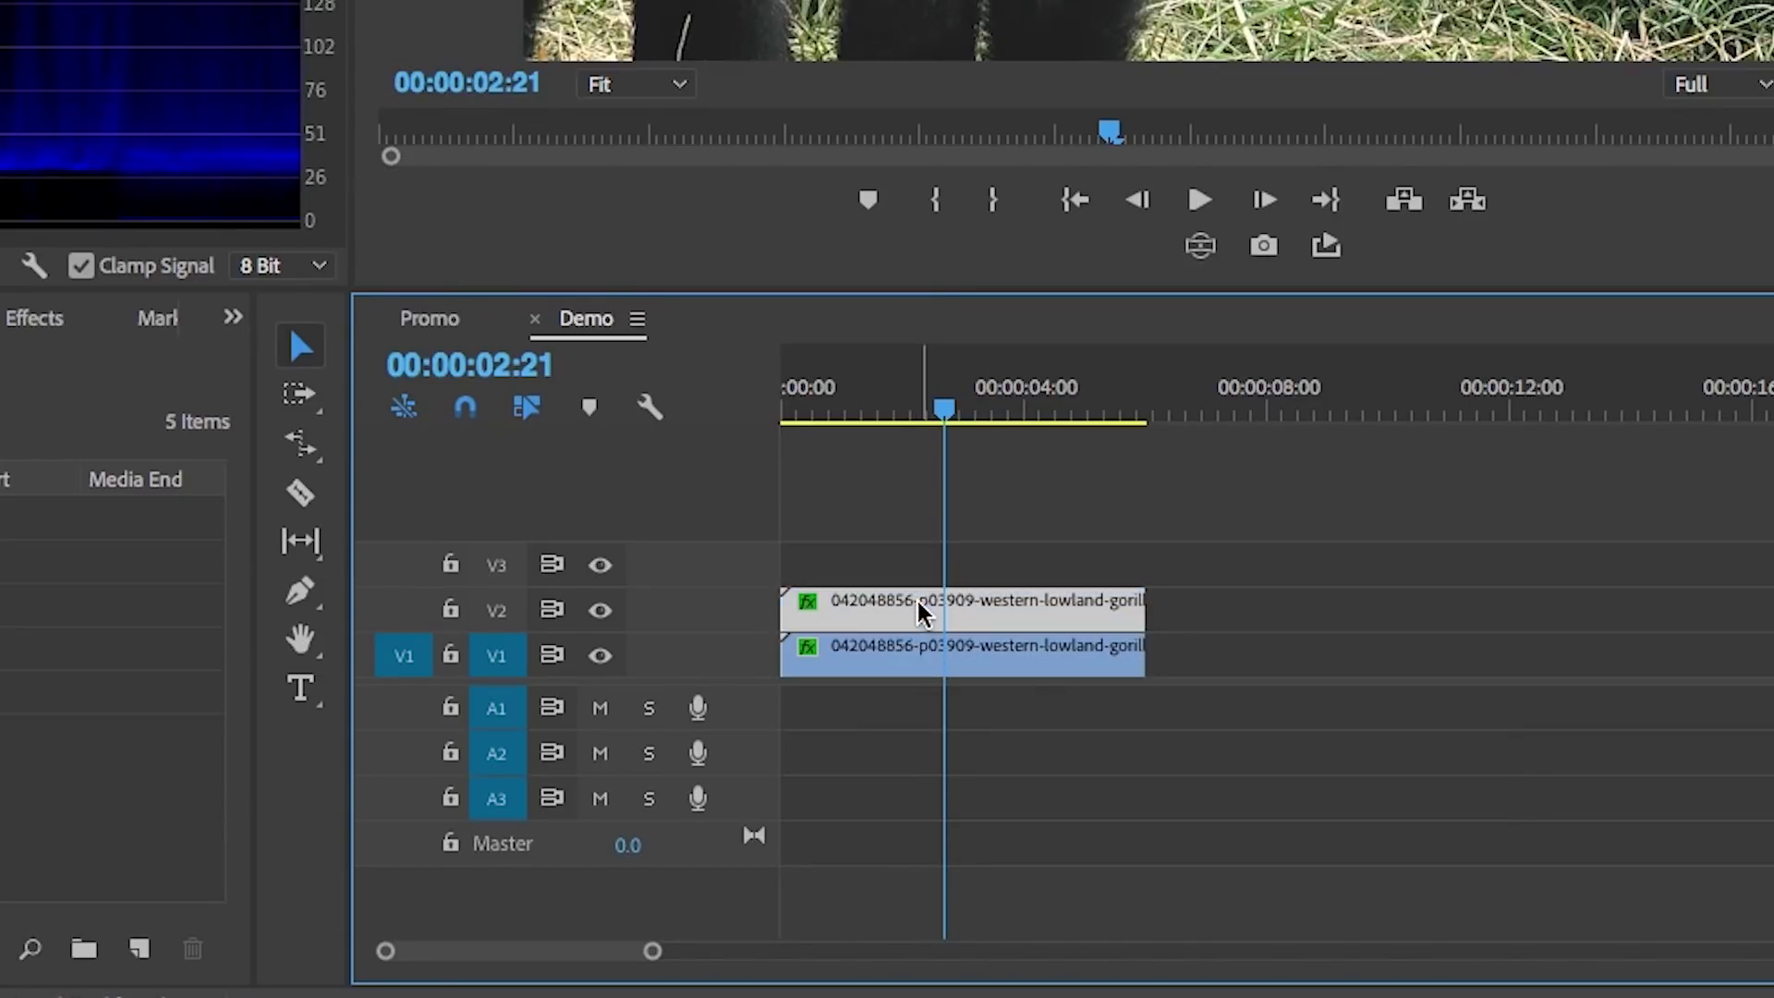
{"action": "left_click", "coordinate": [885, 654]}
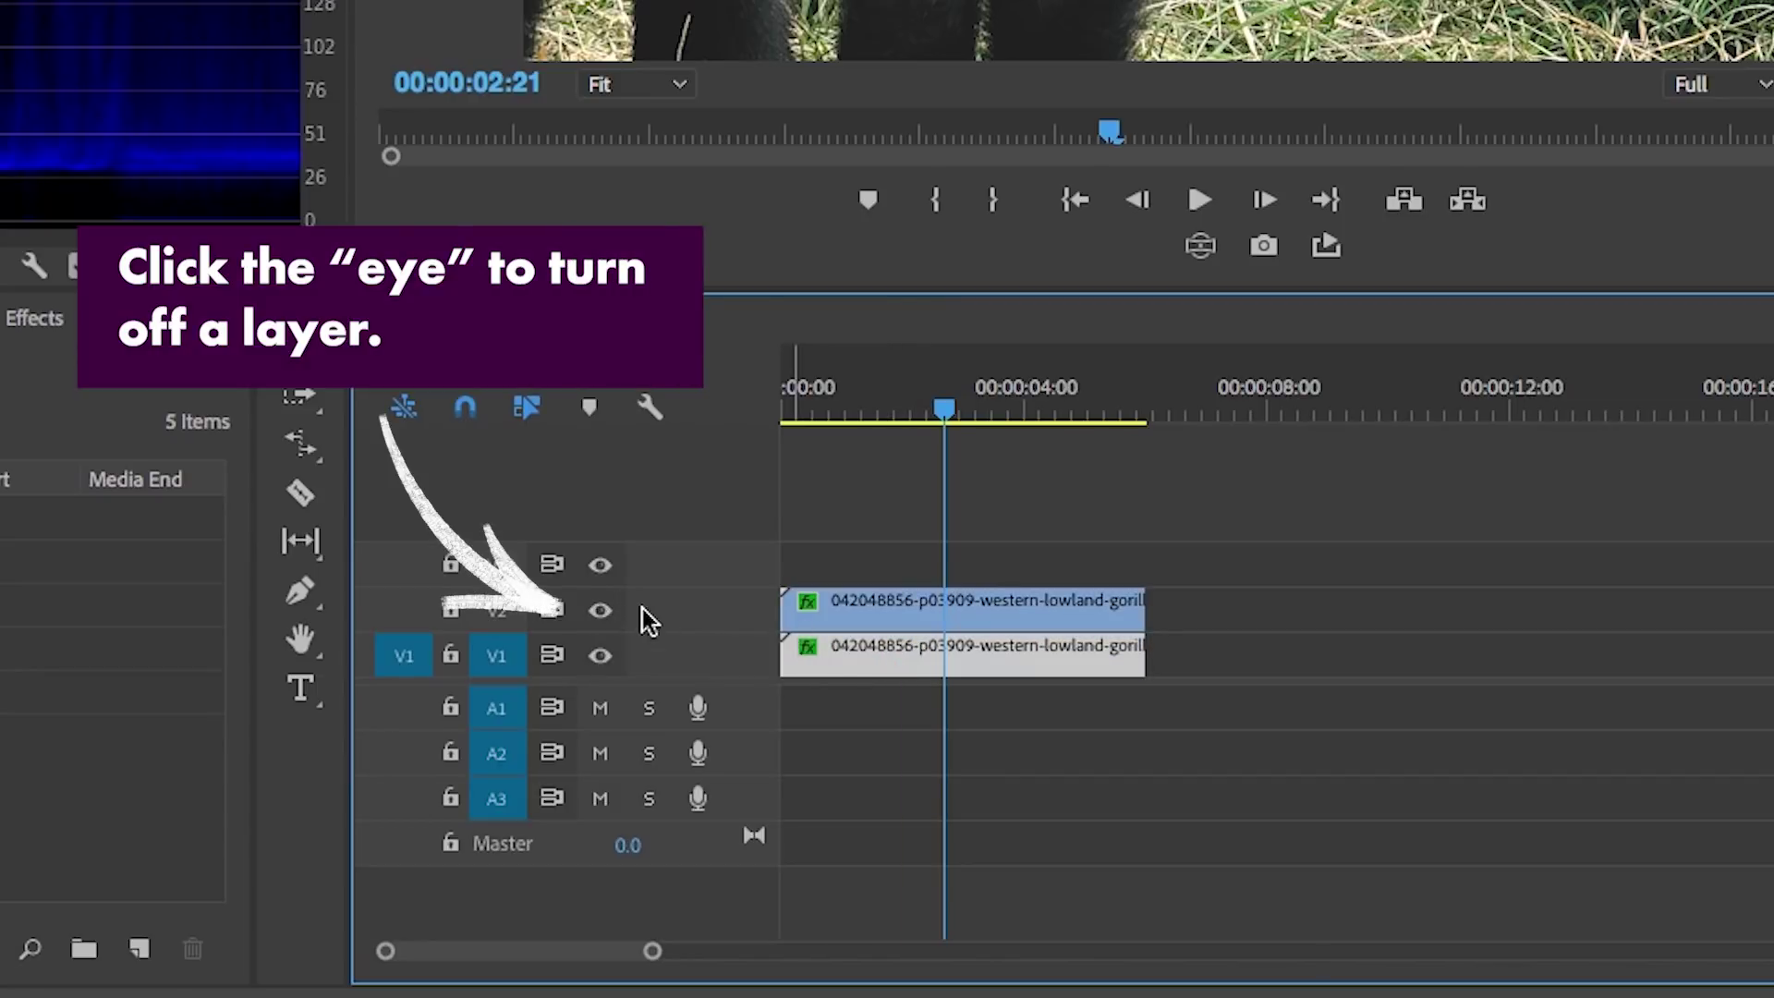
{"action": "left_click", "coordinate": [601, 611]}
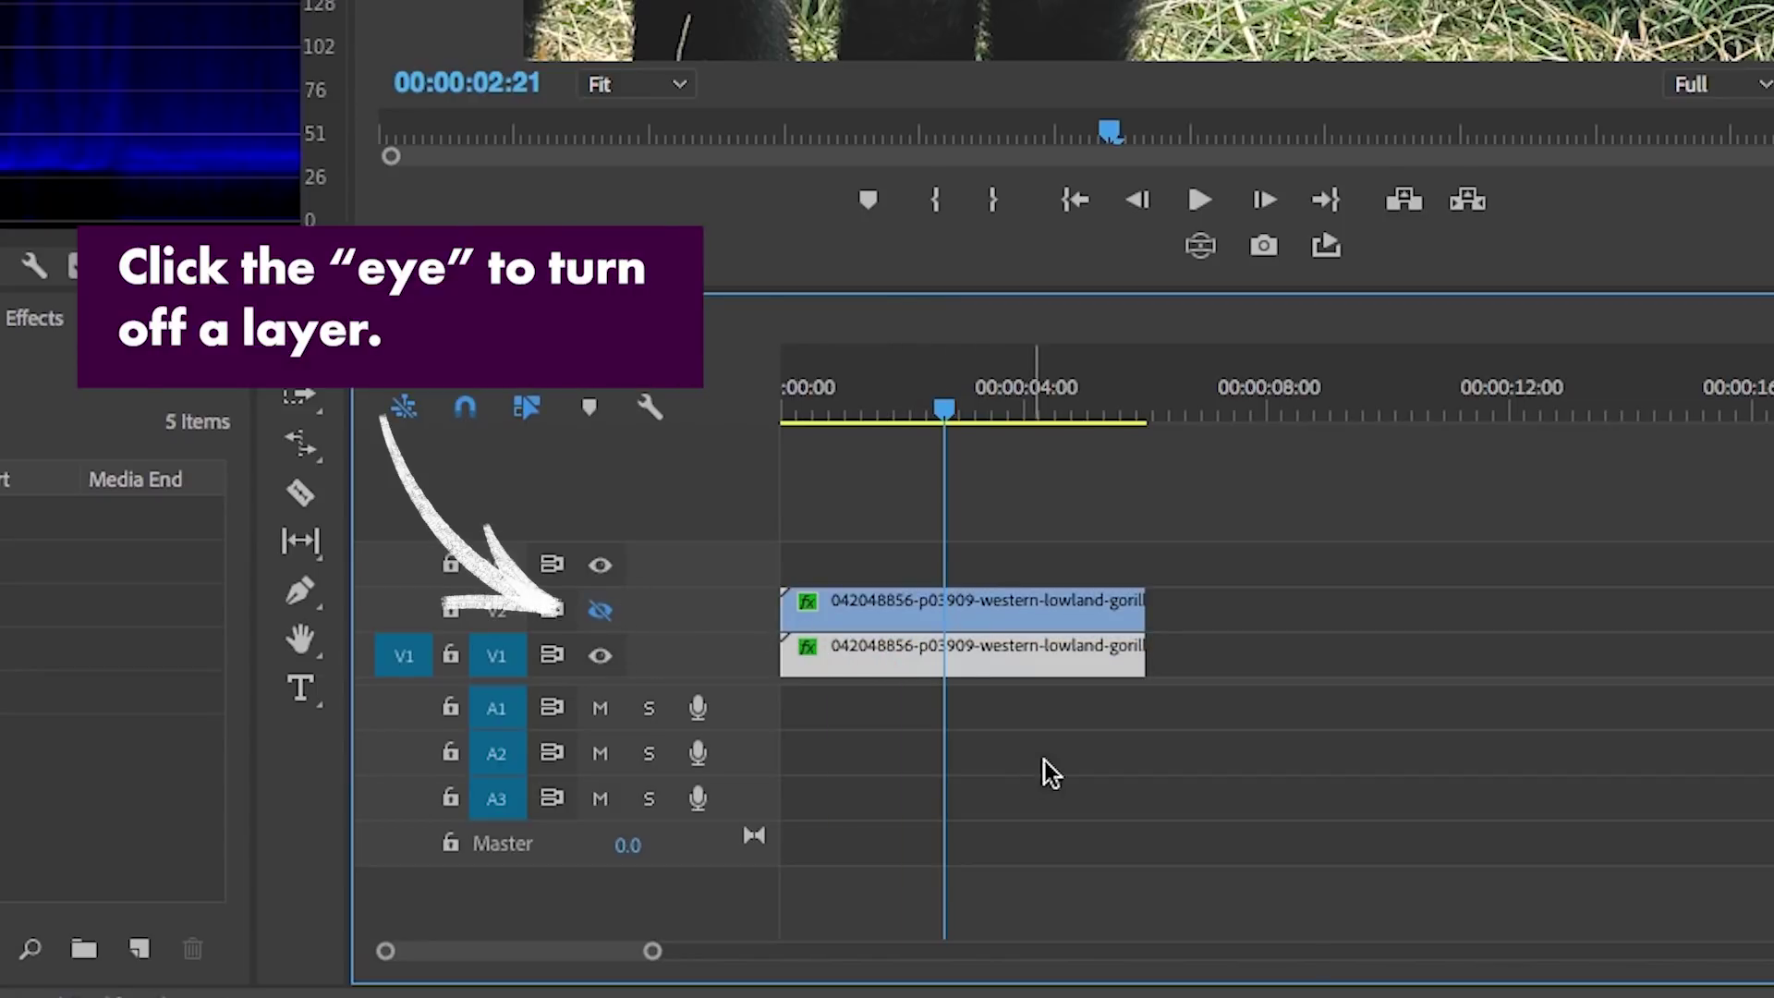
{"action": "left_click", "coordinate": [53, 320]}
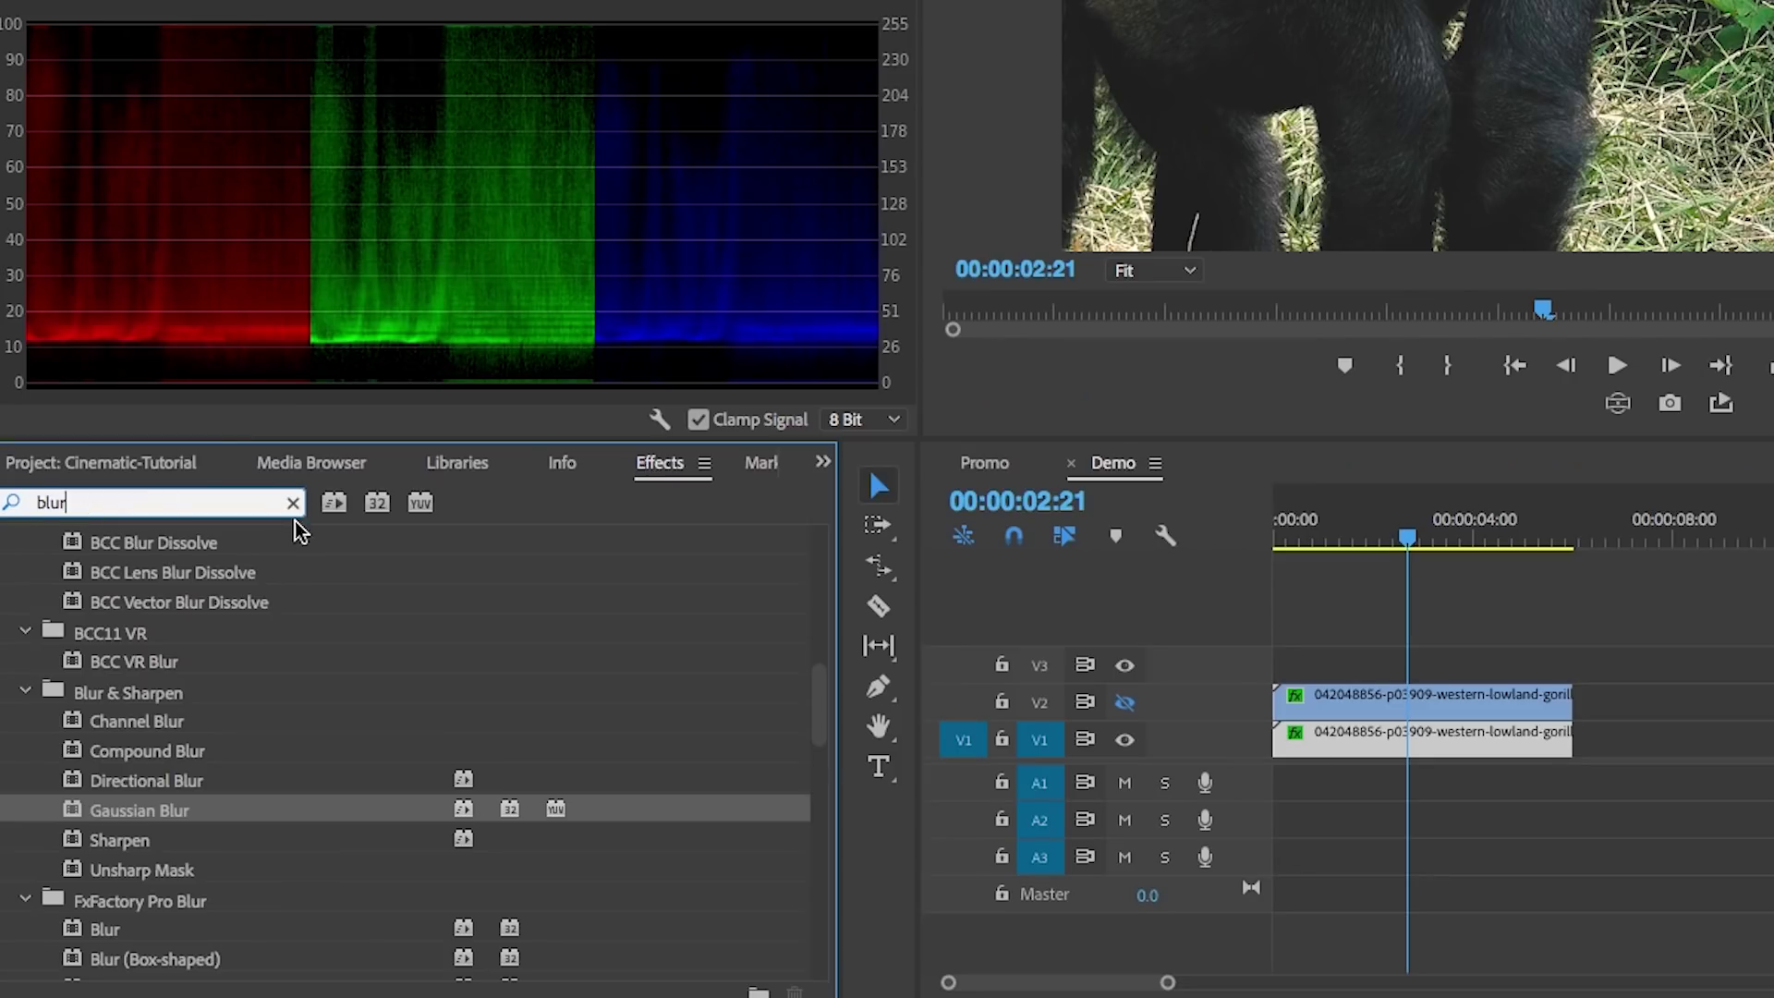
Search the Effects for 'gauss' and apply Gaussian Blur to the V1 gorilla clip.
{"action": "left_click", "coordinate": [294, 503]}
{"action": "type", "text": "gaussai"}
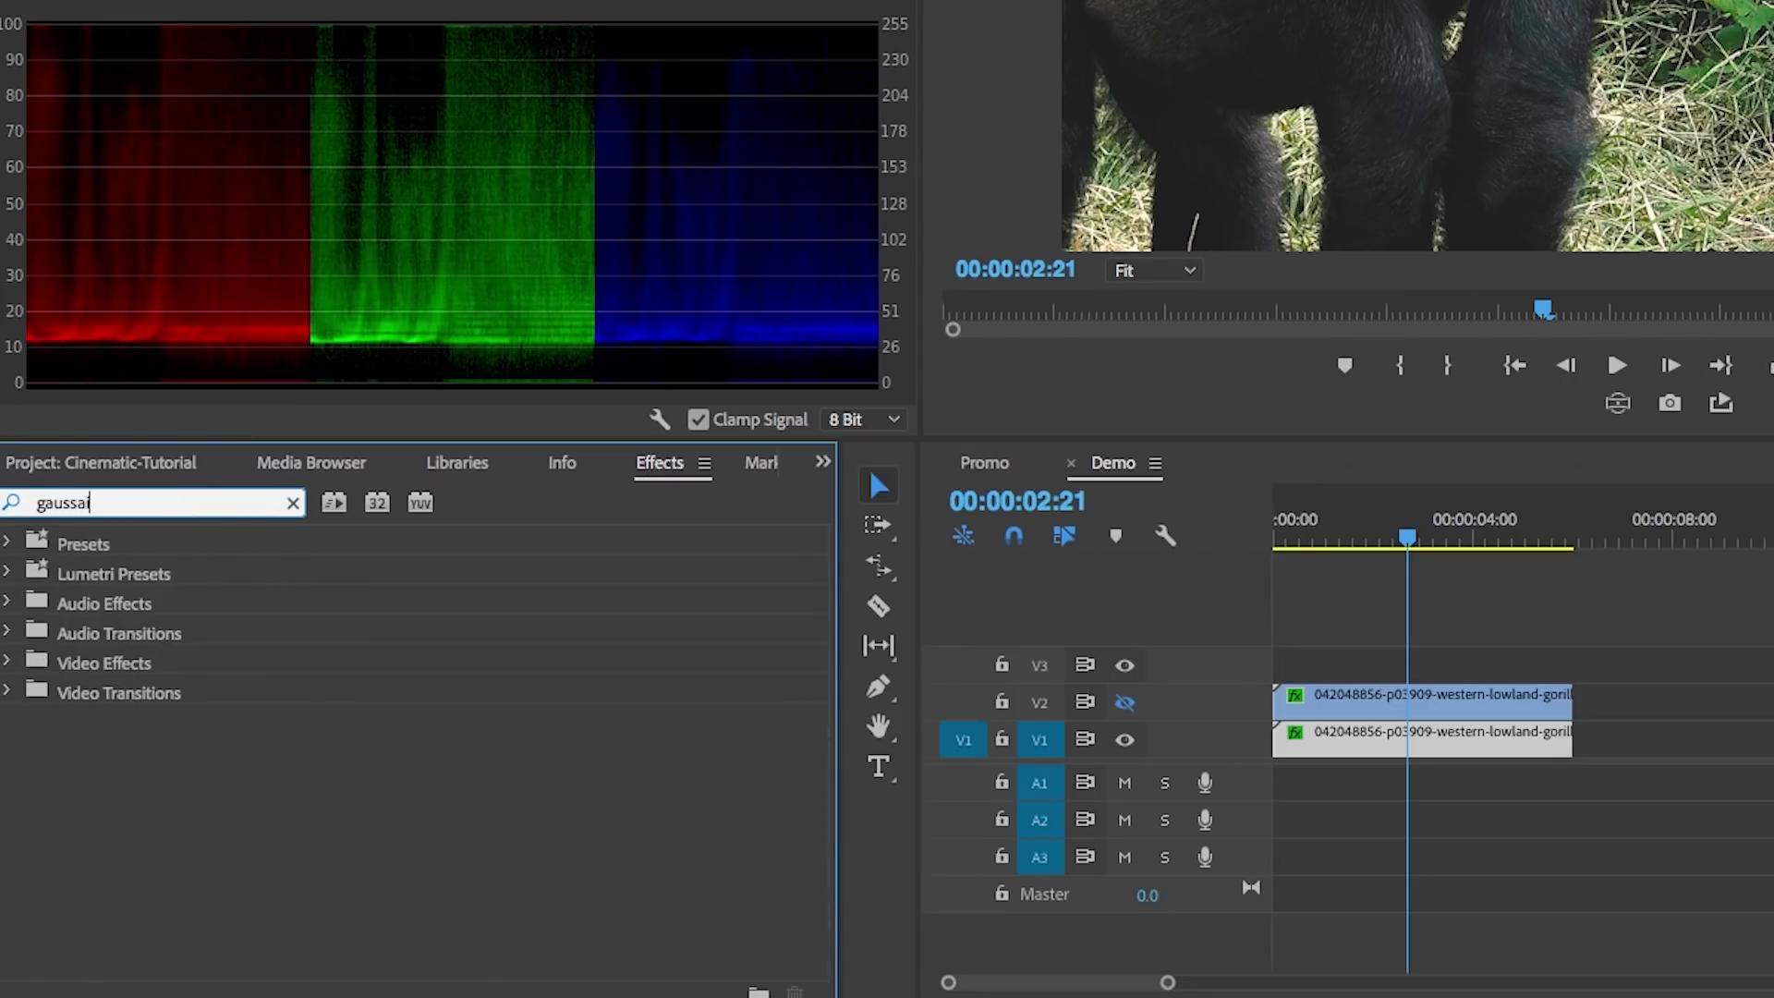
{"action": "key", "text": "BackSpace"}
{"action": "key", "text": "BackSpace"}
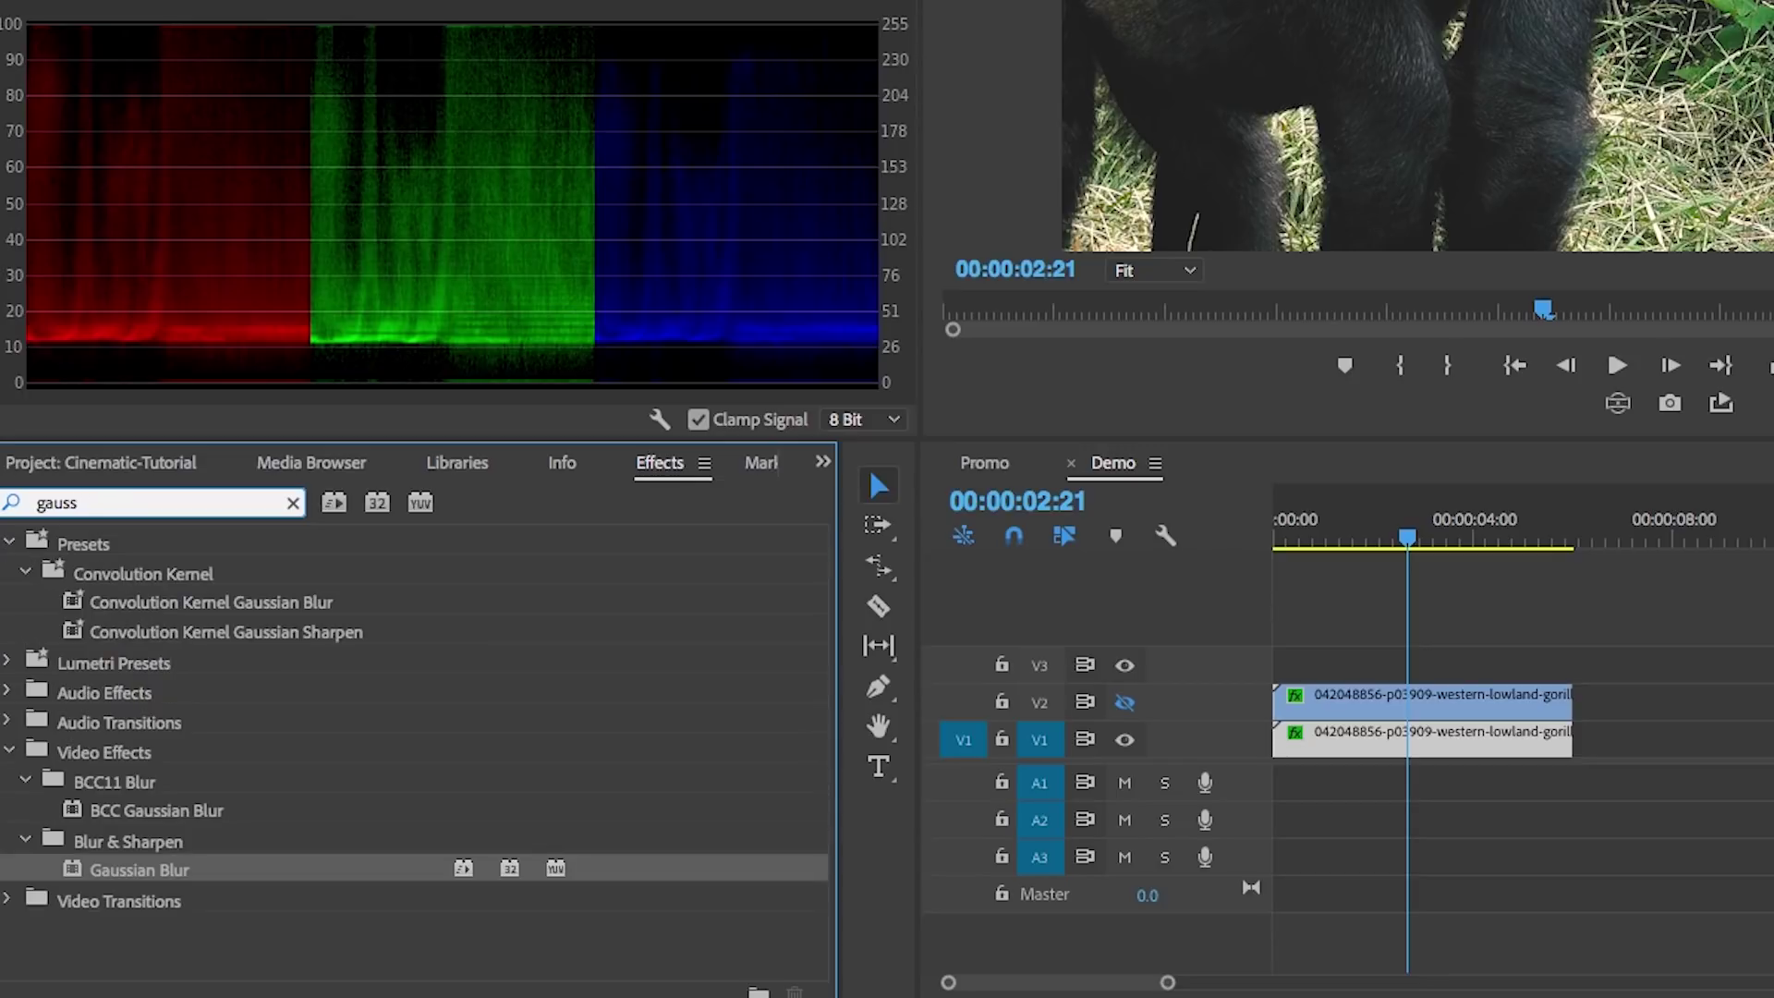
{"action": "left_click_drag", "start_coordinate": [136, 873], "coordinate": [1345, 747]}
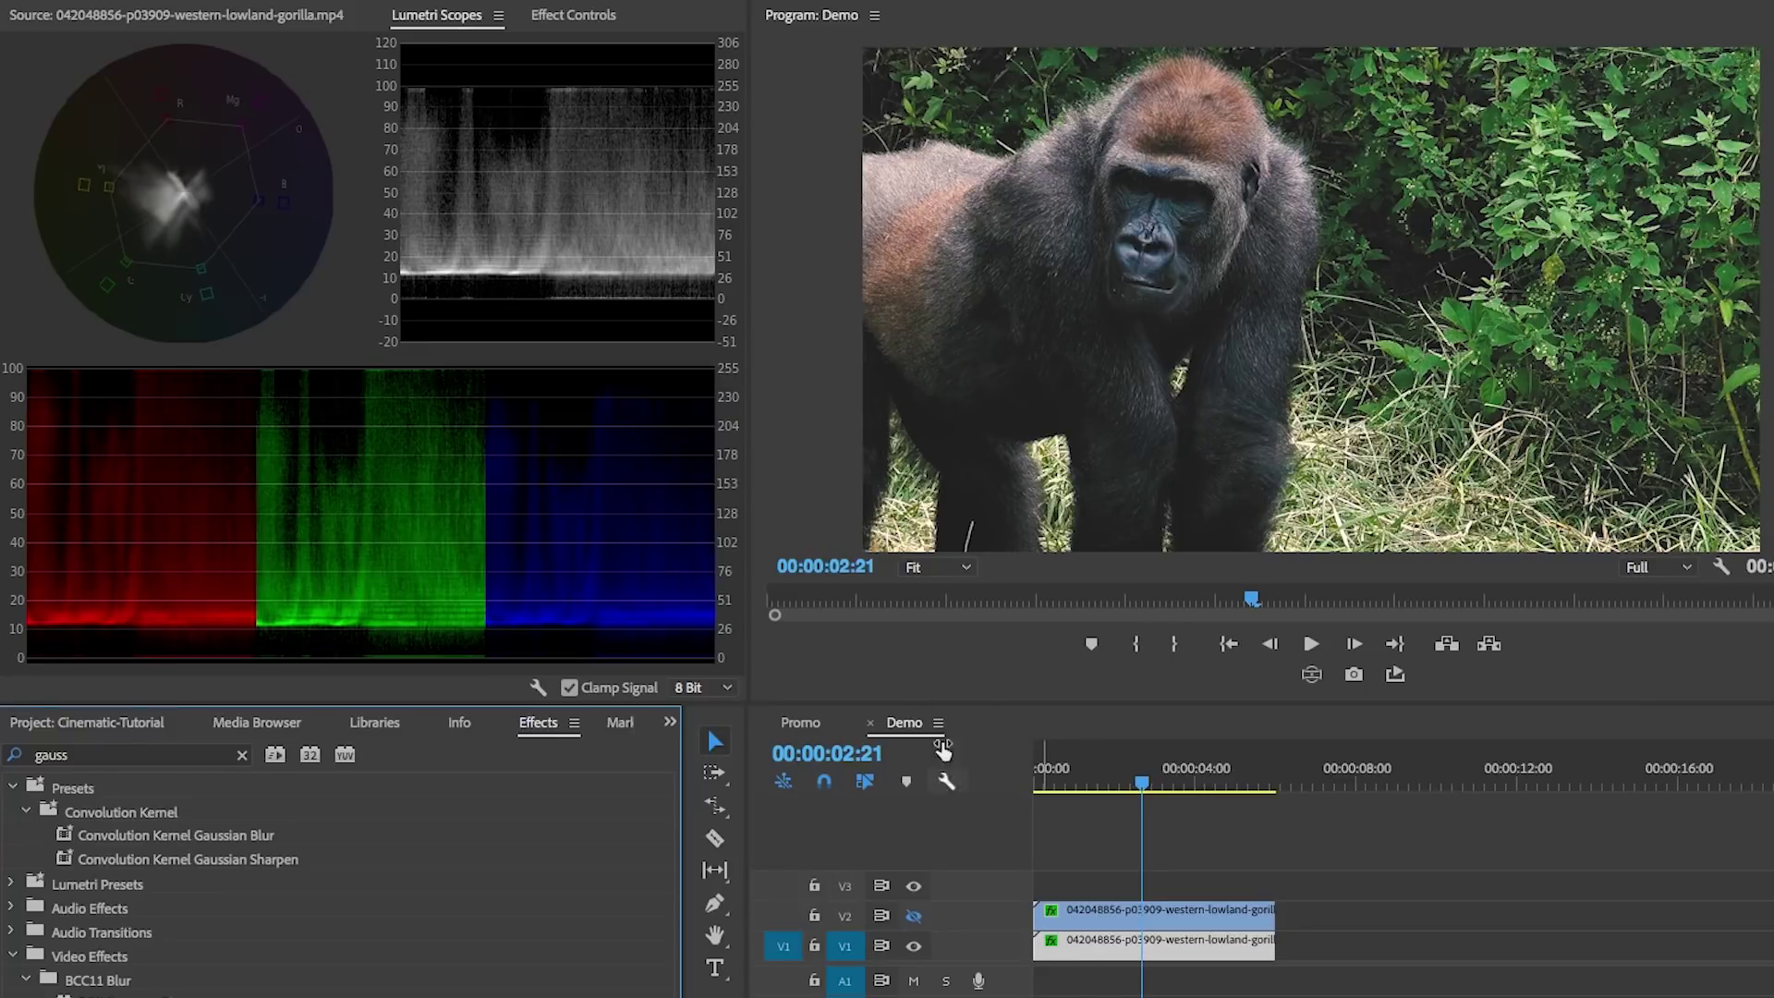
Set the V1 clip's Gaussian Blur Blurriness to 20 in Effect Controls.
{"action": "left_click", "coordinate": [582, 17]}
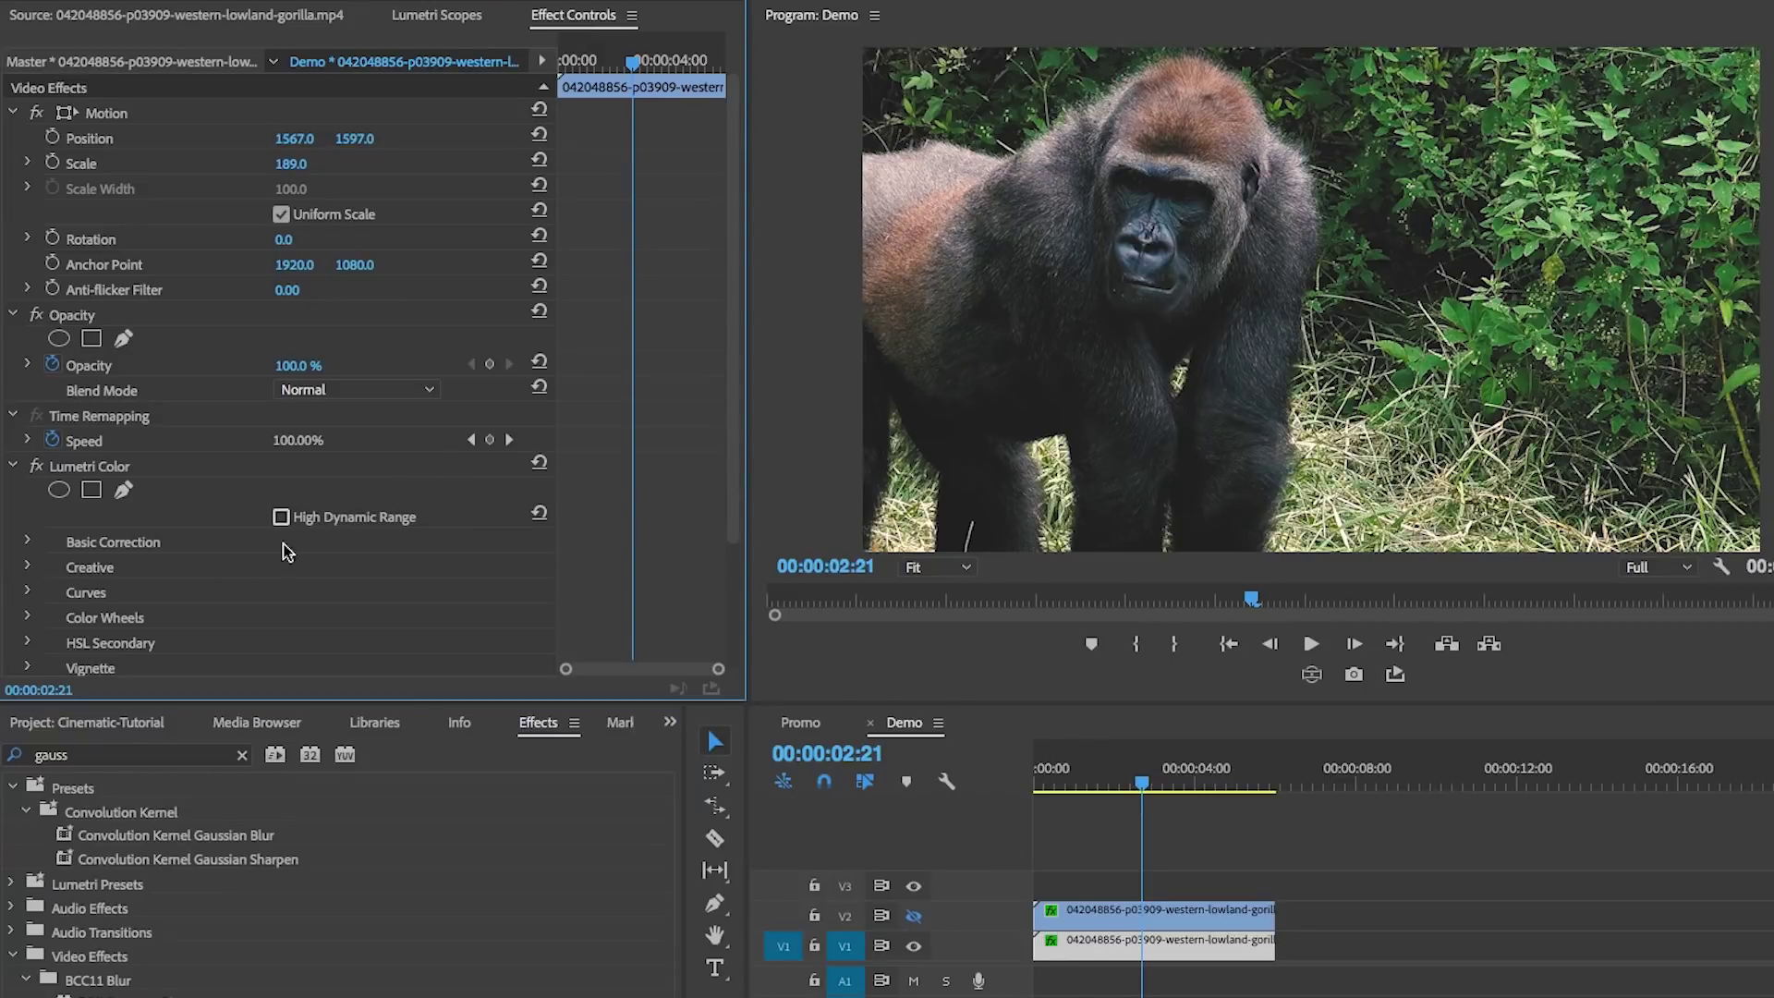
{"action": "scroll", "coordinate": [213, 607], "scroll_direction": "down", "scroll_amount": 3}
{"action": "scroll", "coordinate": [213, 608], "scroll_direction": "down", "scroll_amount": 2}
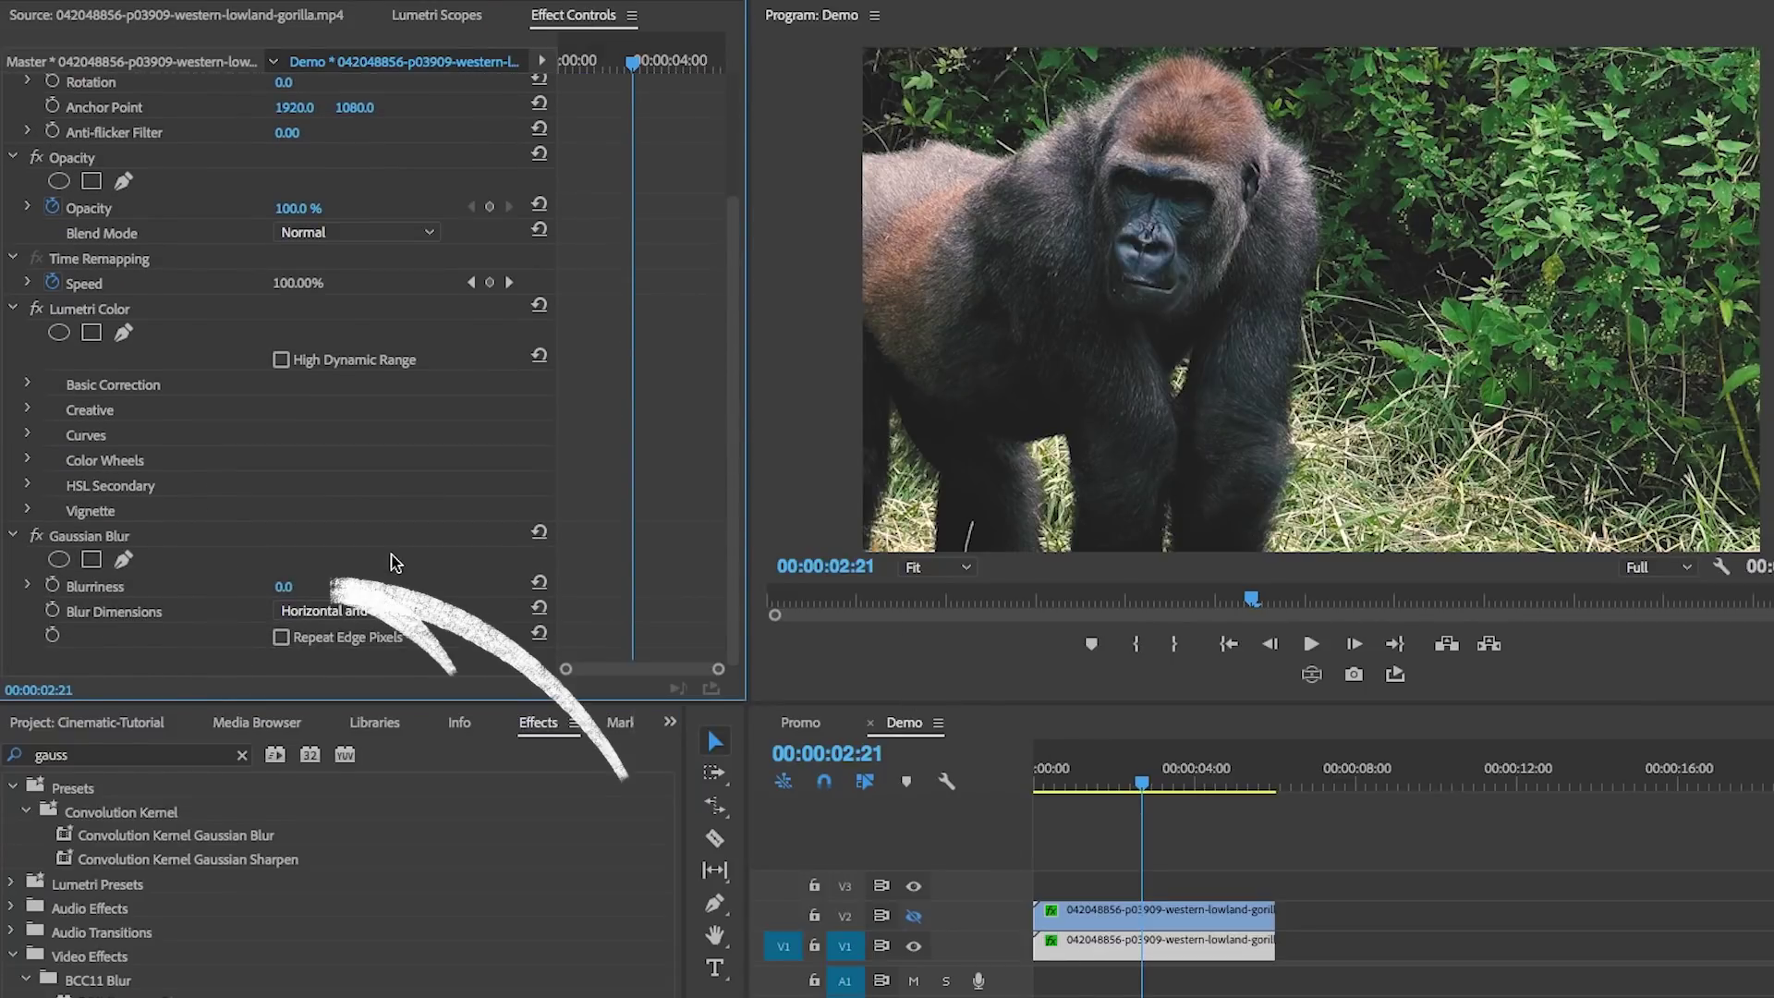
{"action": "left_click", "coordinate": [285, 589]}
{"action": "type", "text": "20"}
{"action": "key", "text": "Return"}
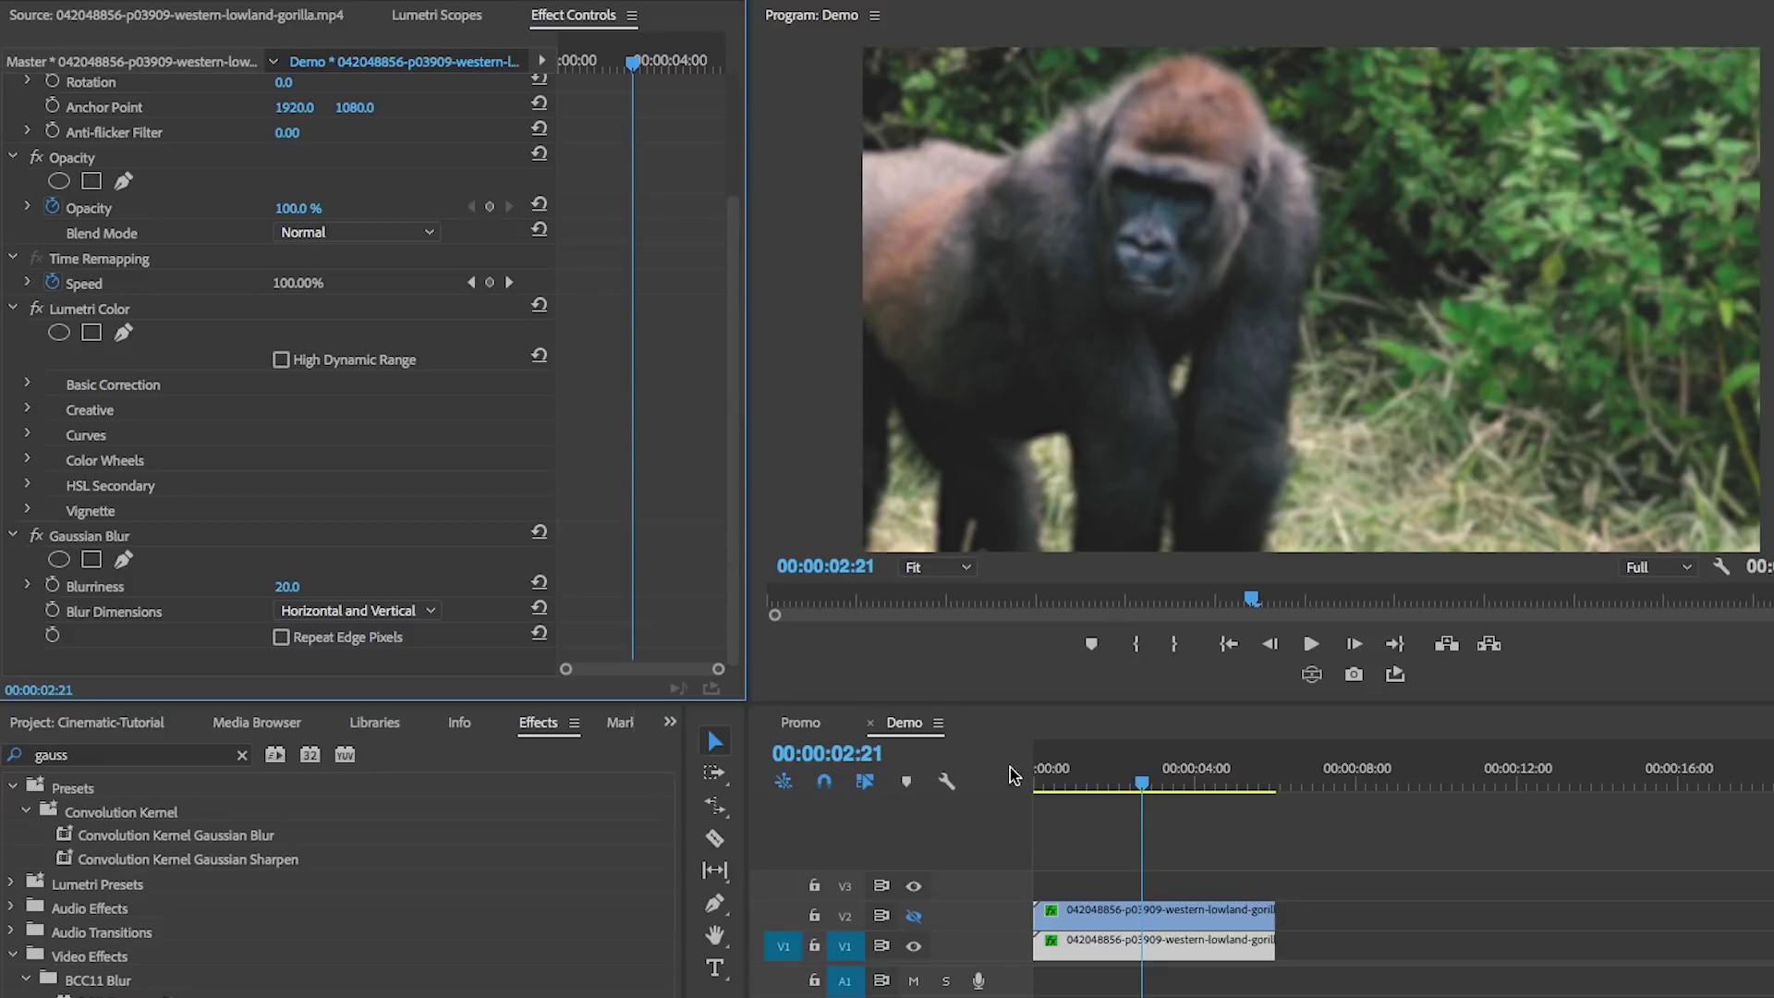
{"action": "left_click", "coordinate": [1114, 935]}
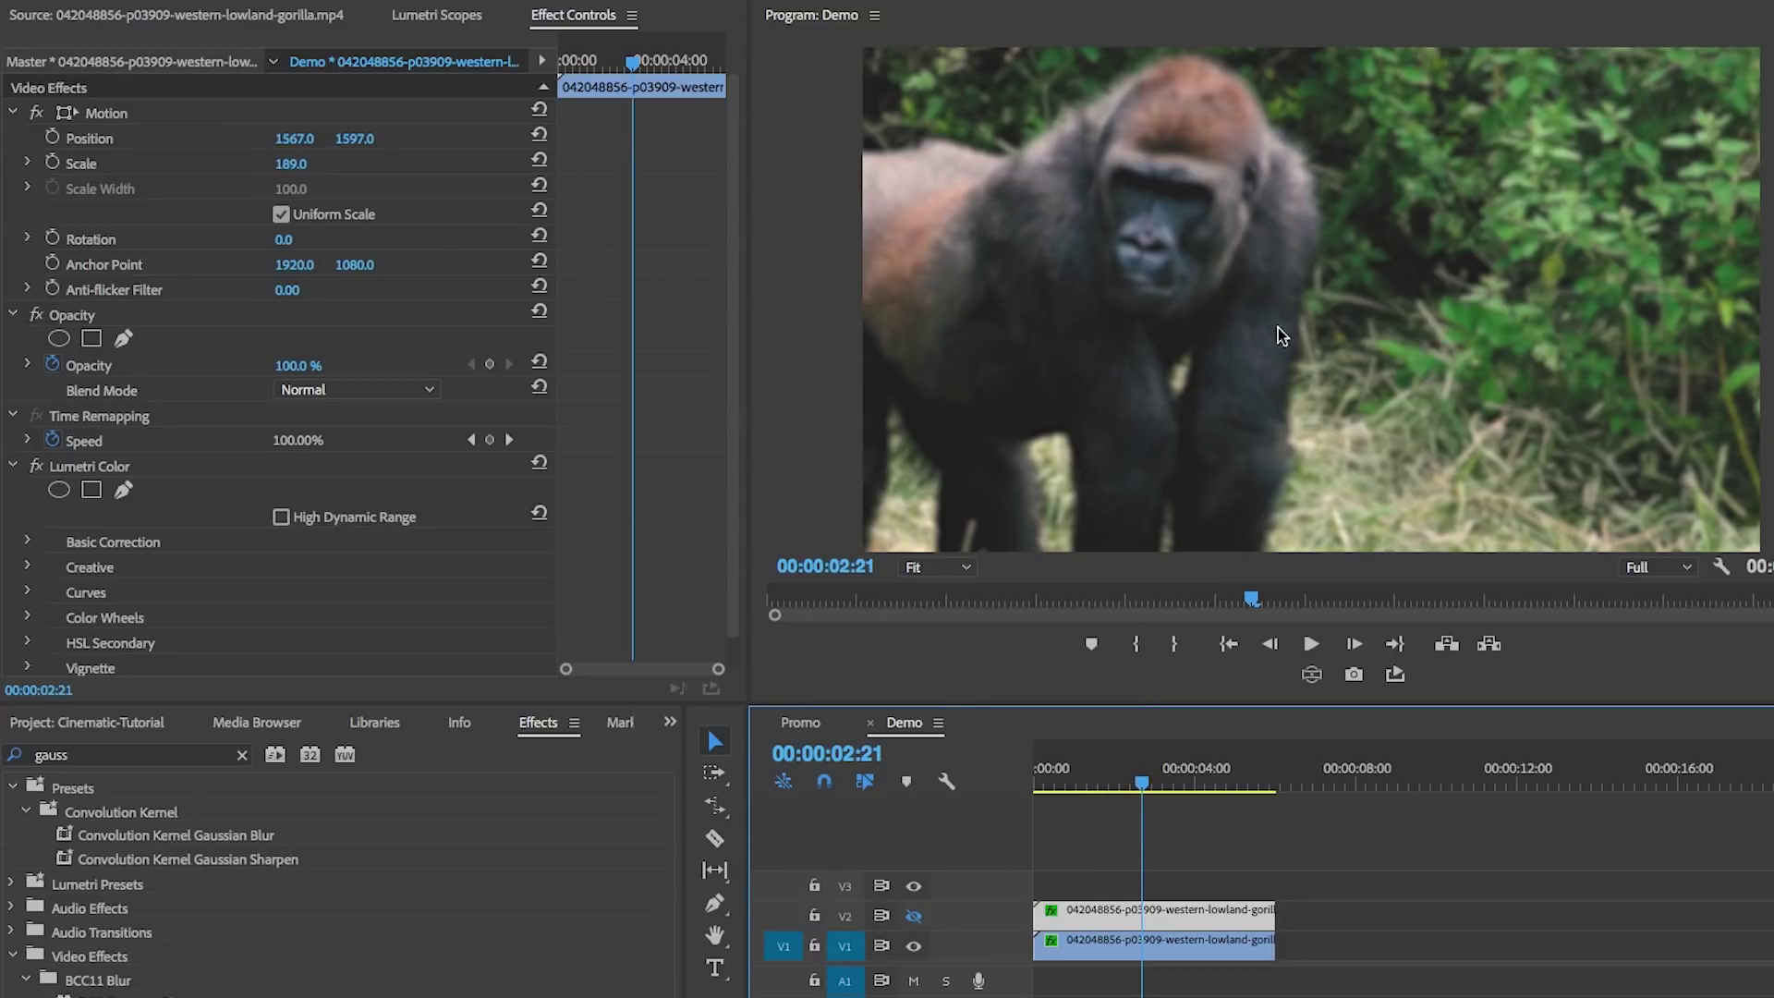
Unhide track V2 and start a freeform Pen mask on the clip's Opacity at the gorilla's head.
{"action": "left_click", "coordinate": [913, 915]}
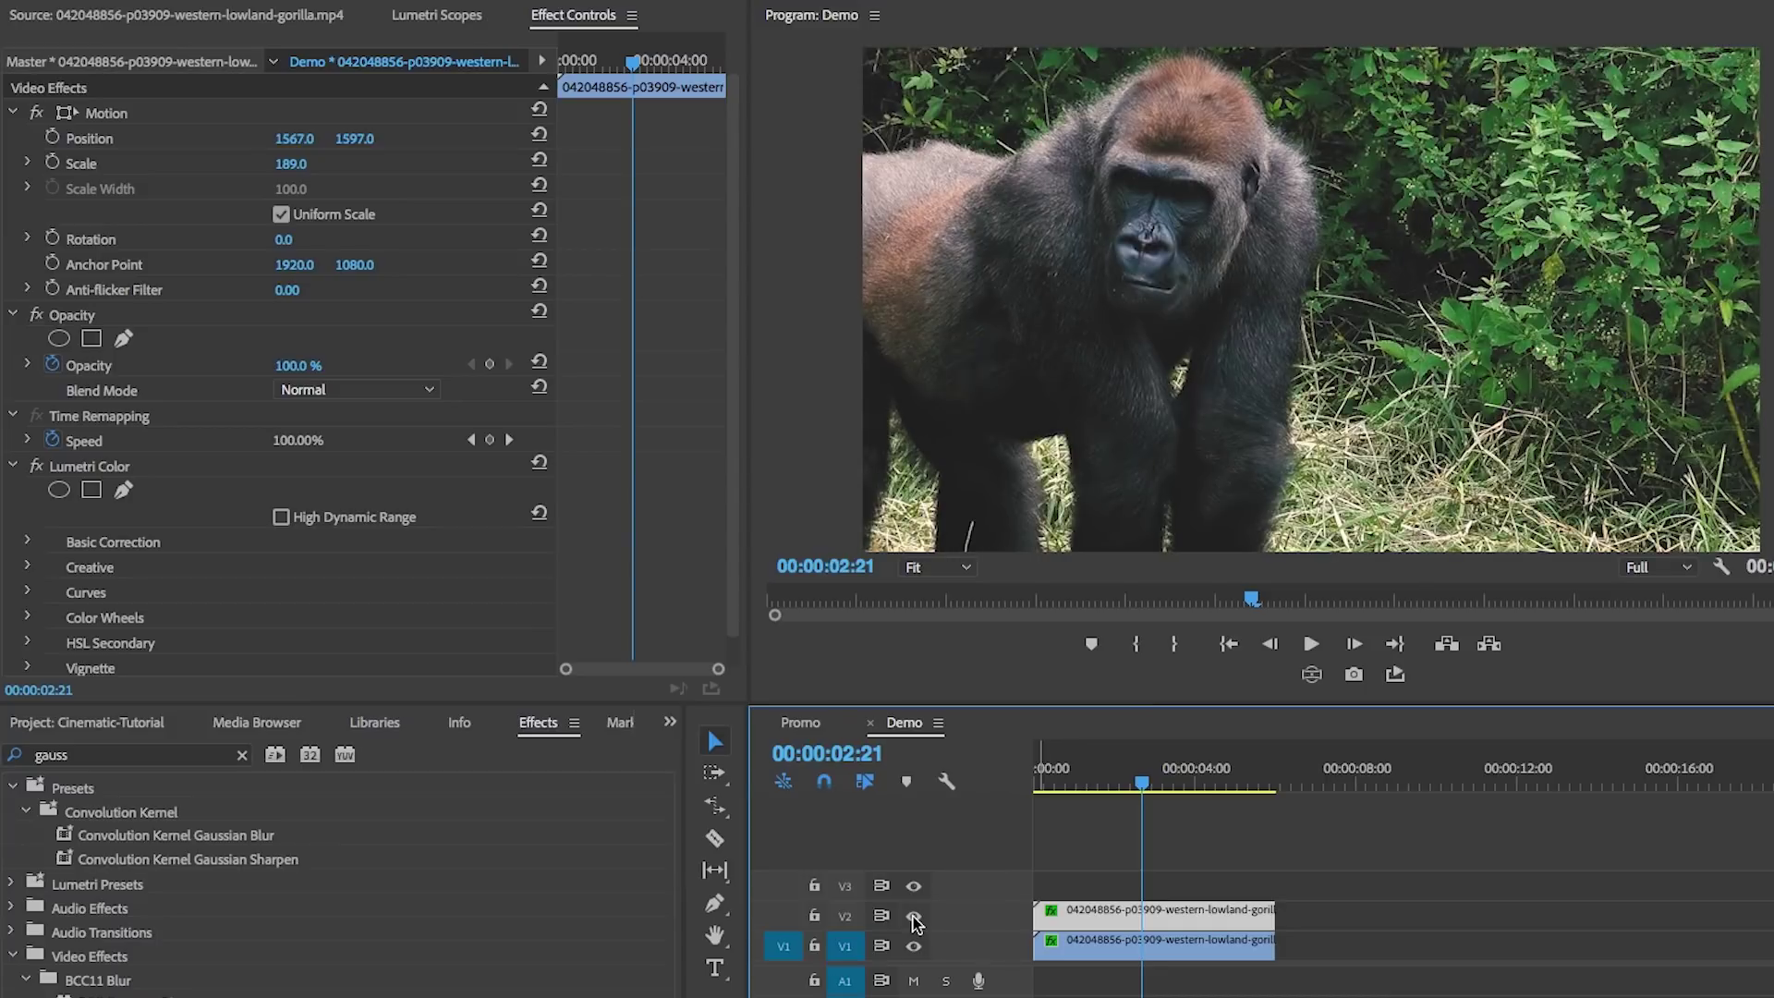
{"action": "left_click", "coordinate": [72, 316]}
{"action": "left_click", "coordinate": [123, 338]}
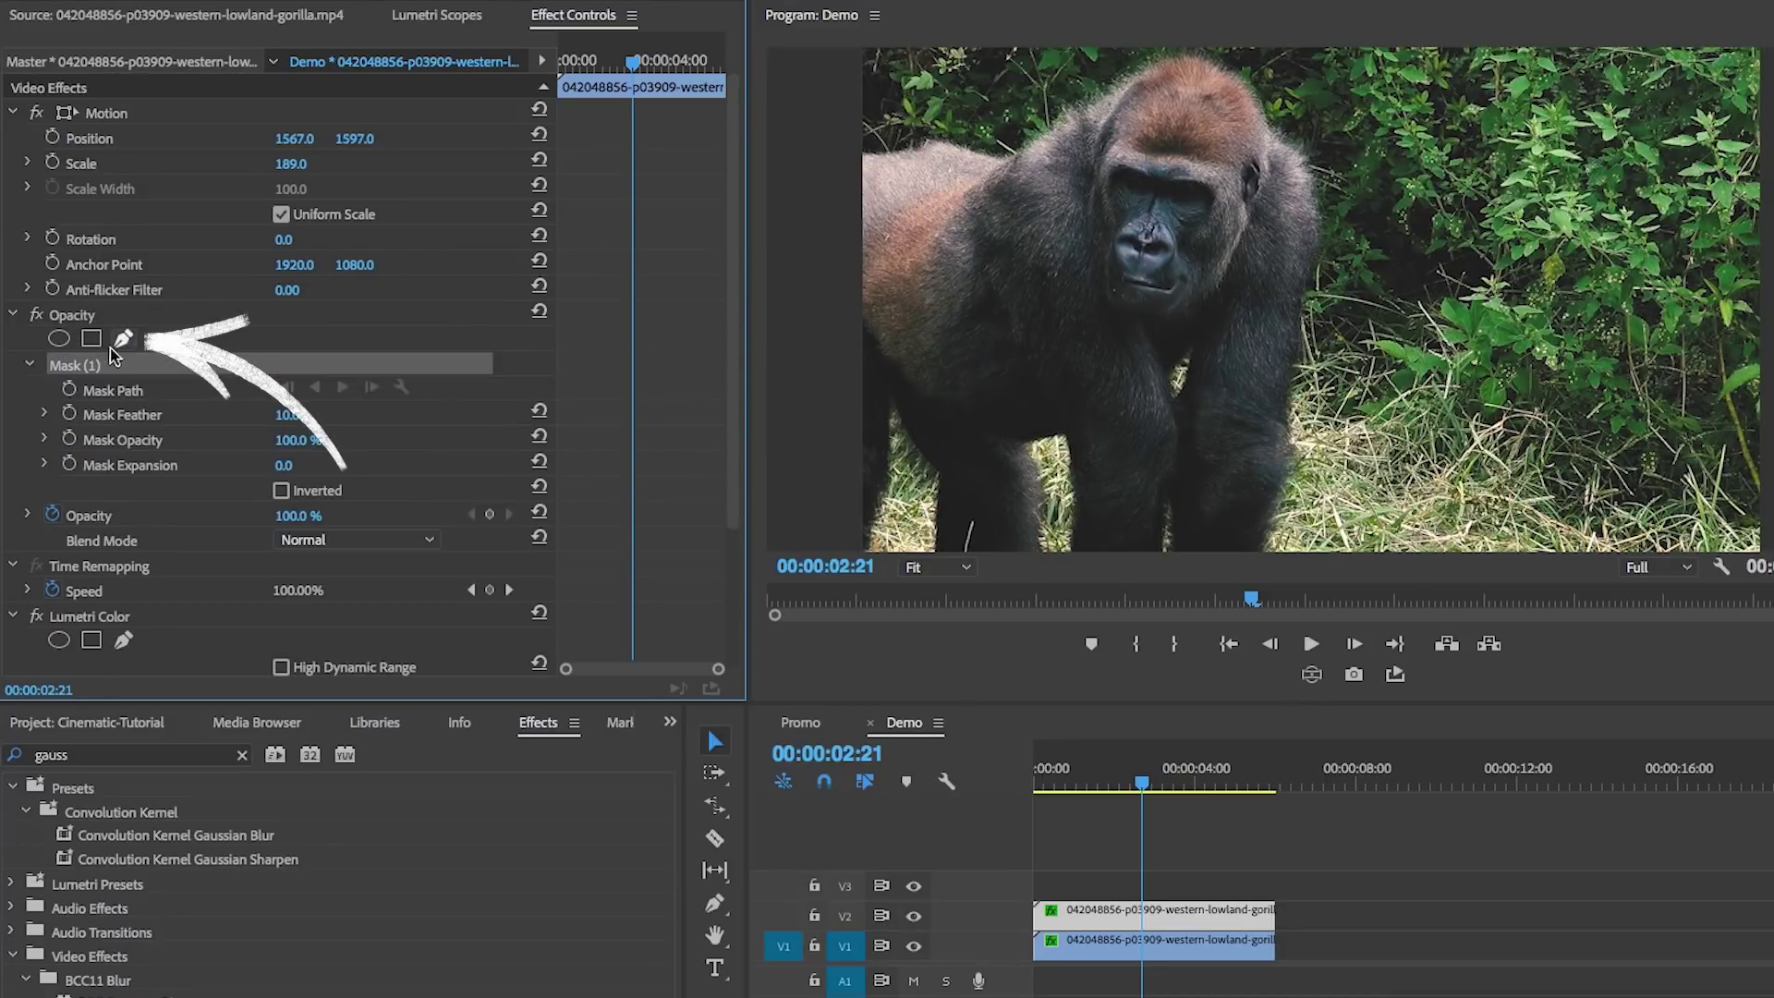
{"action": "left_click", "coordinate": [1106, 104]}
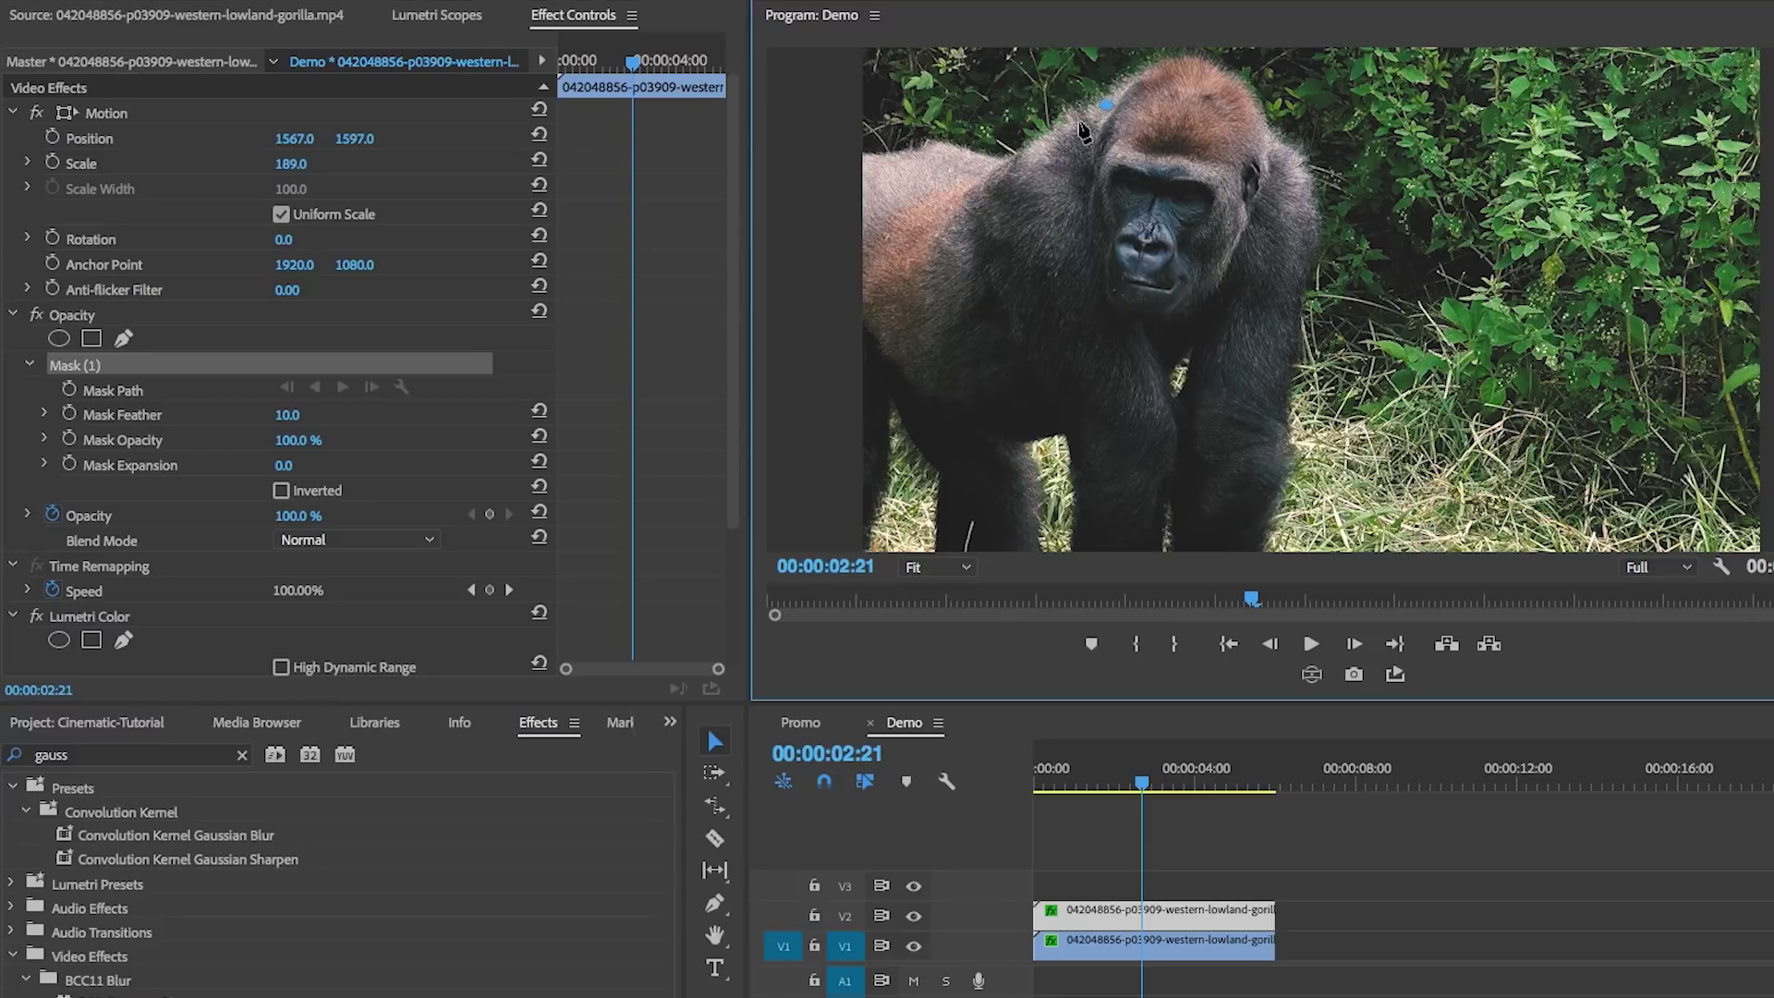
Trace the mask down the gorilla's left shoulder and side, across the lower chest and between the arms.
{"action": "left_click_drag", "start_coordinate": [1009, 211], "coordinate": [1013, 260]}
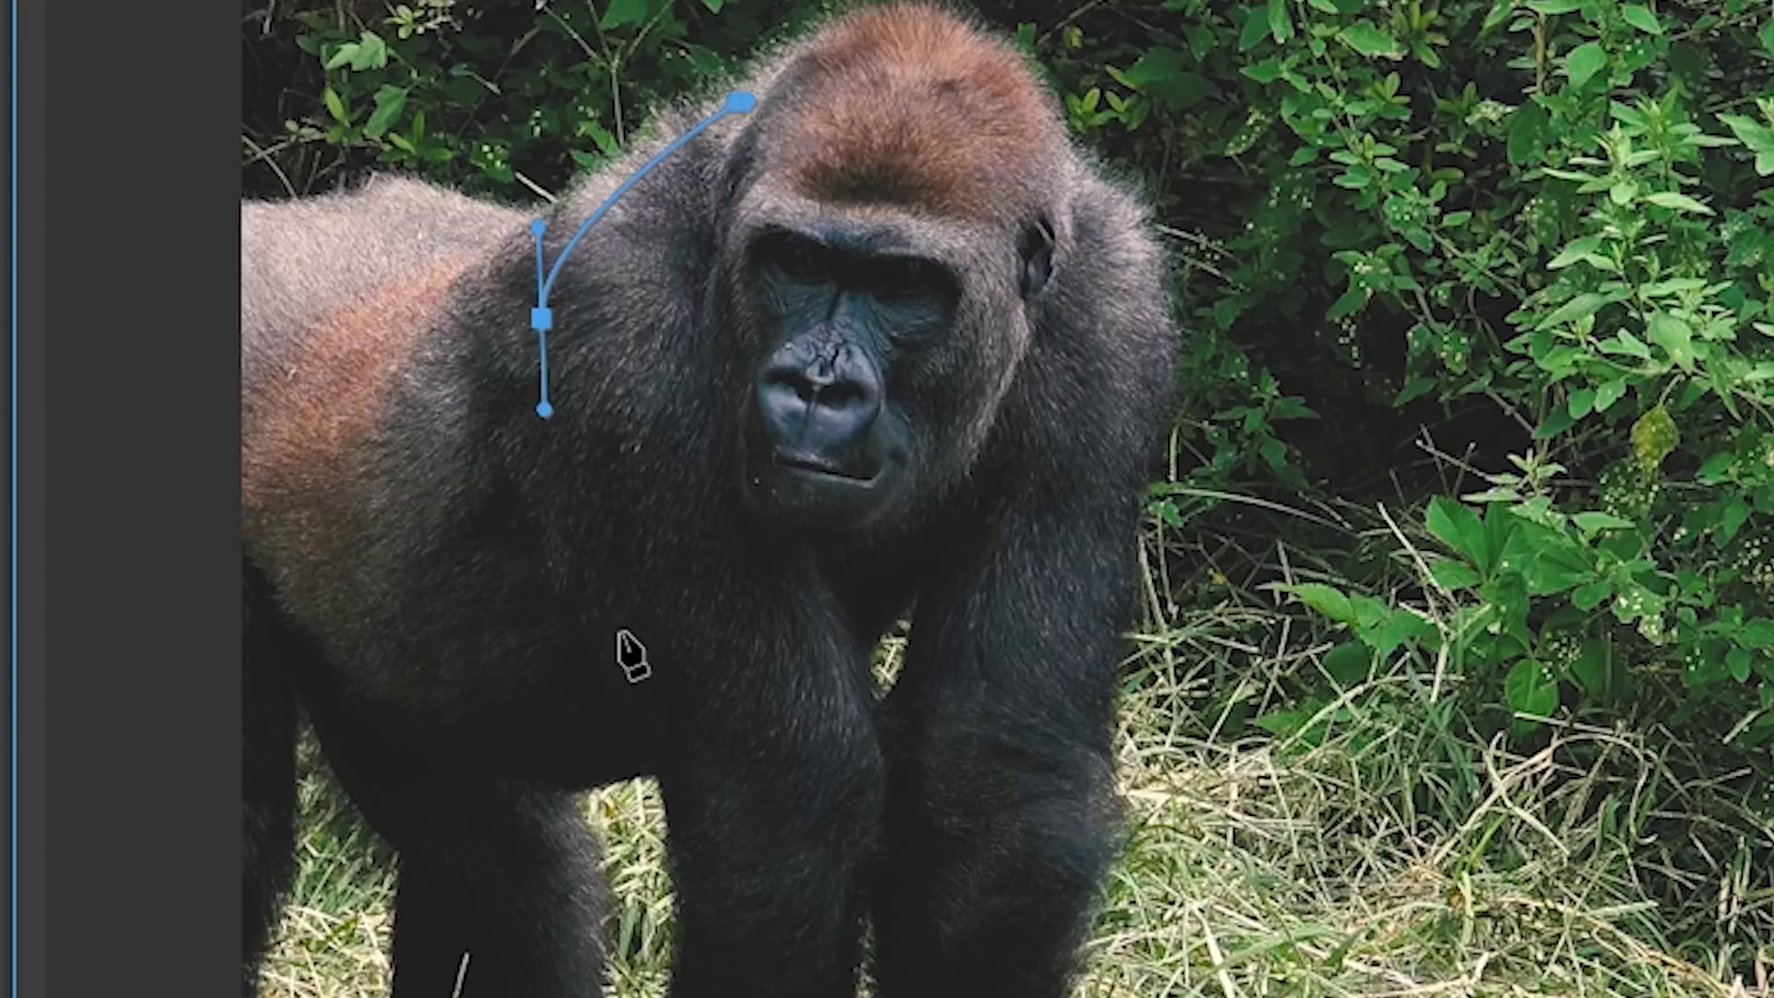
{"action": "left_click_drag", "start_coordinate": [1075, 405], "coordinate": [1082, 424]}
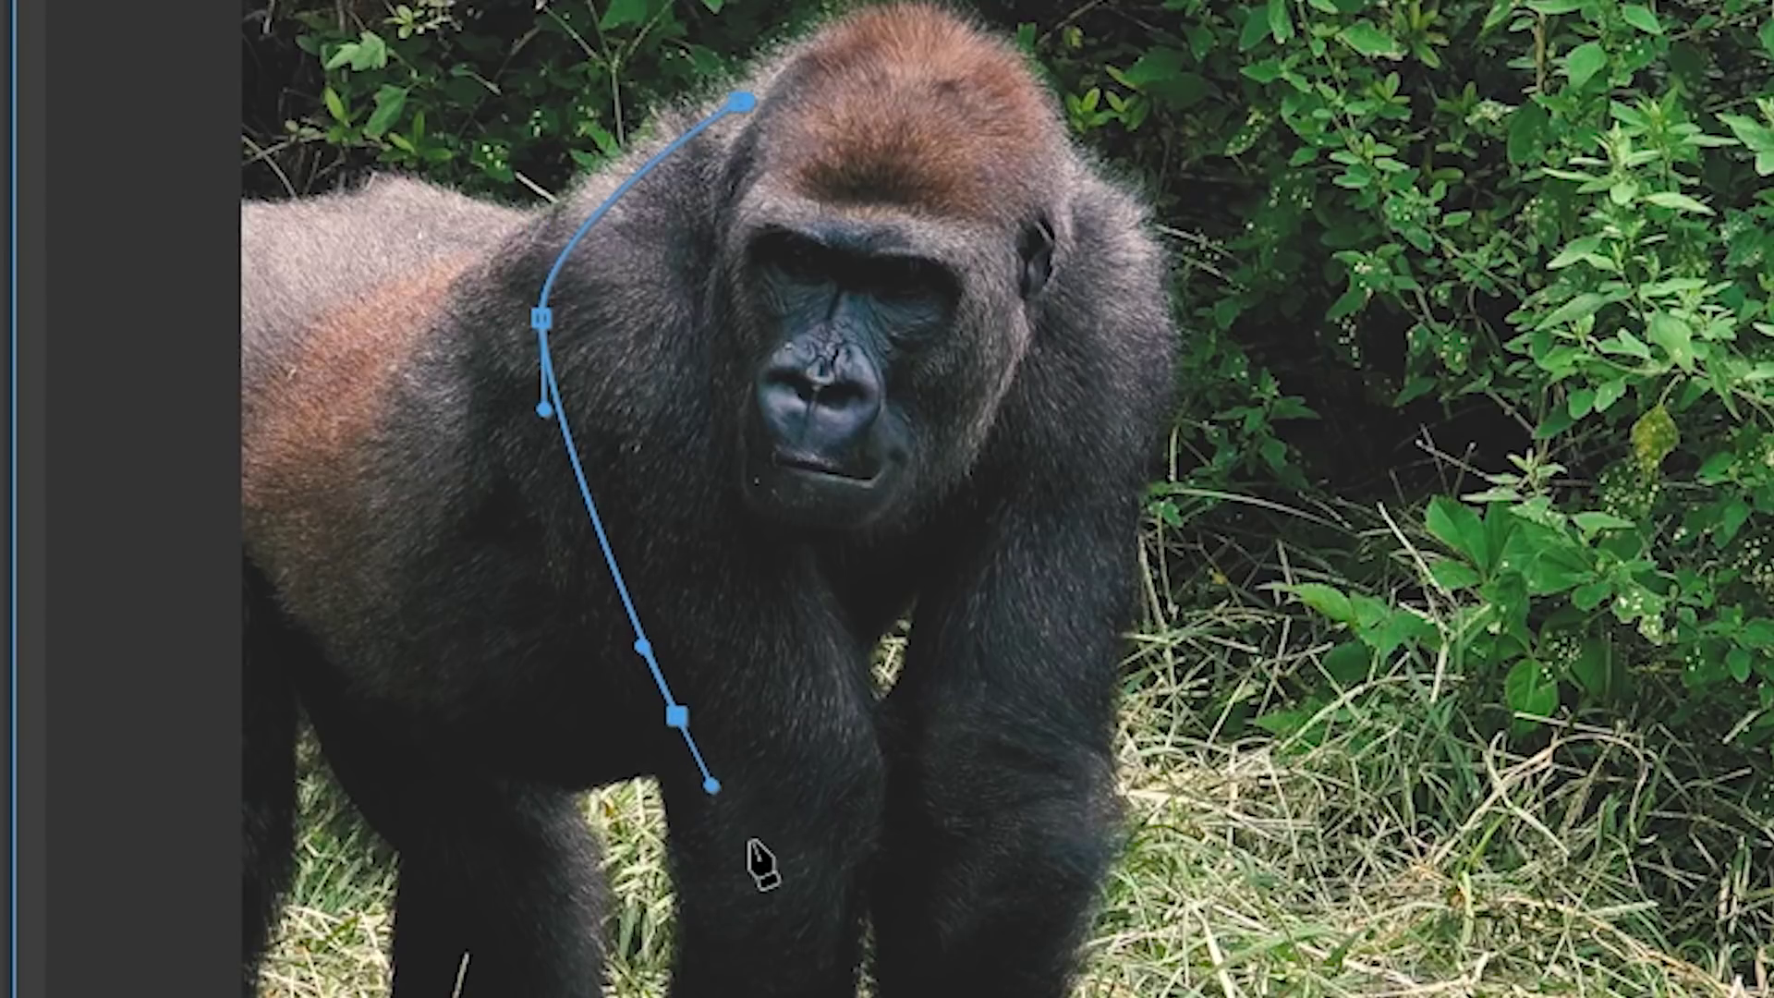
{"action": "left_click_drag", "start_coordinate": [809, 854], "coordinate": [852, 836]}
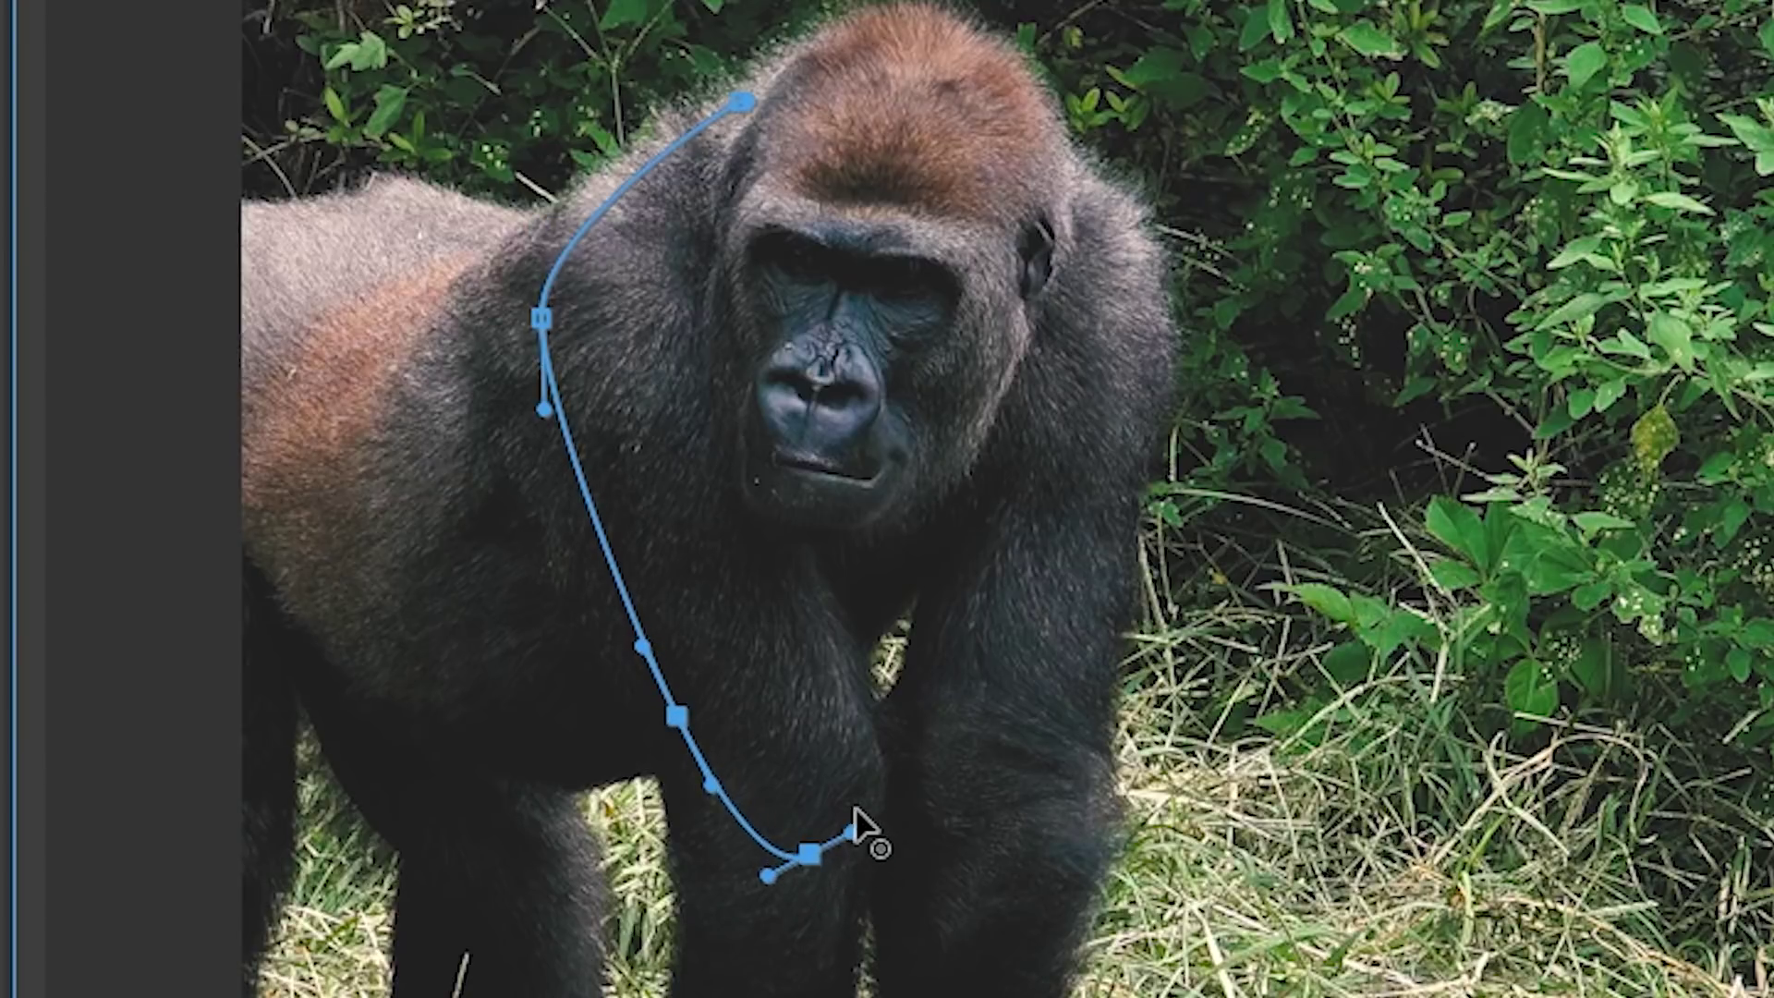
{"action": "left_click_drag", "start_coordinate": [852, 716], "coordinate": [842, 685]}
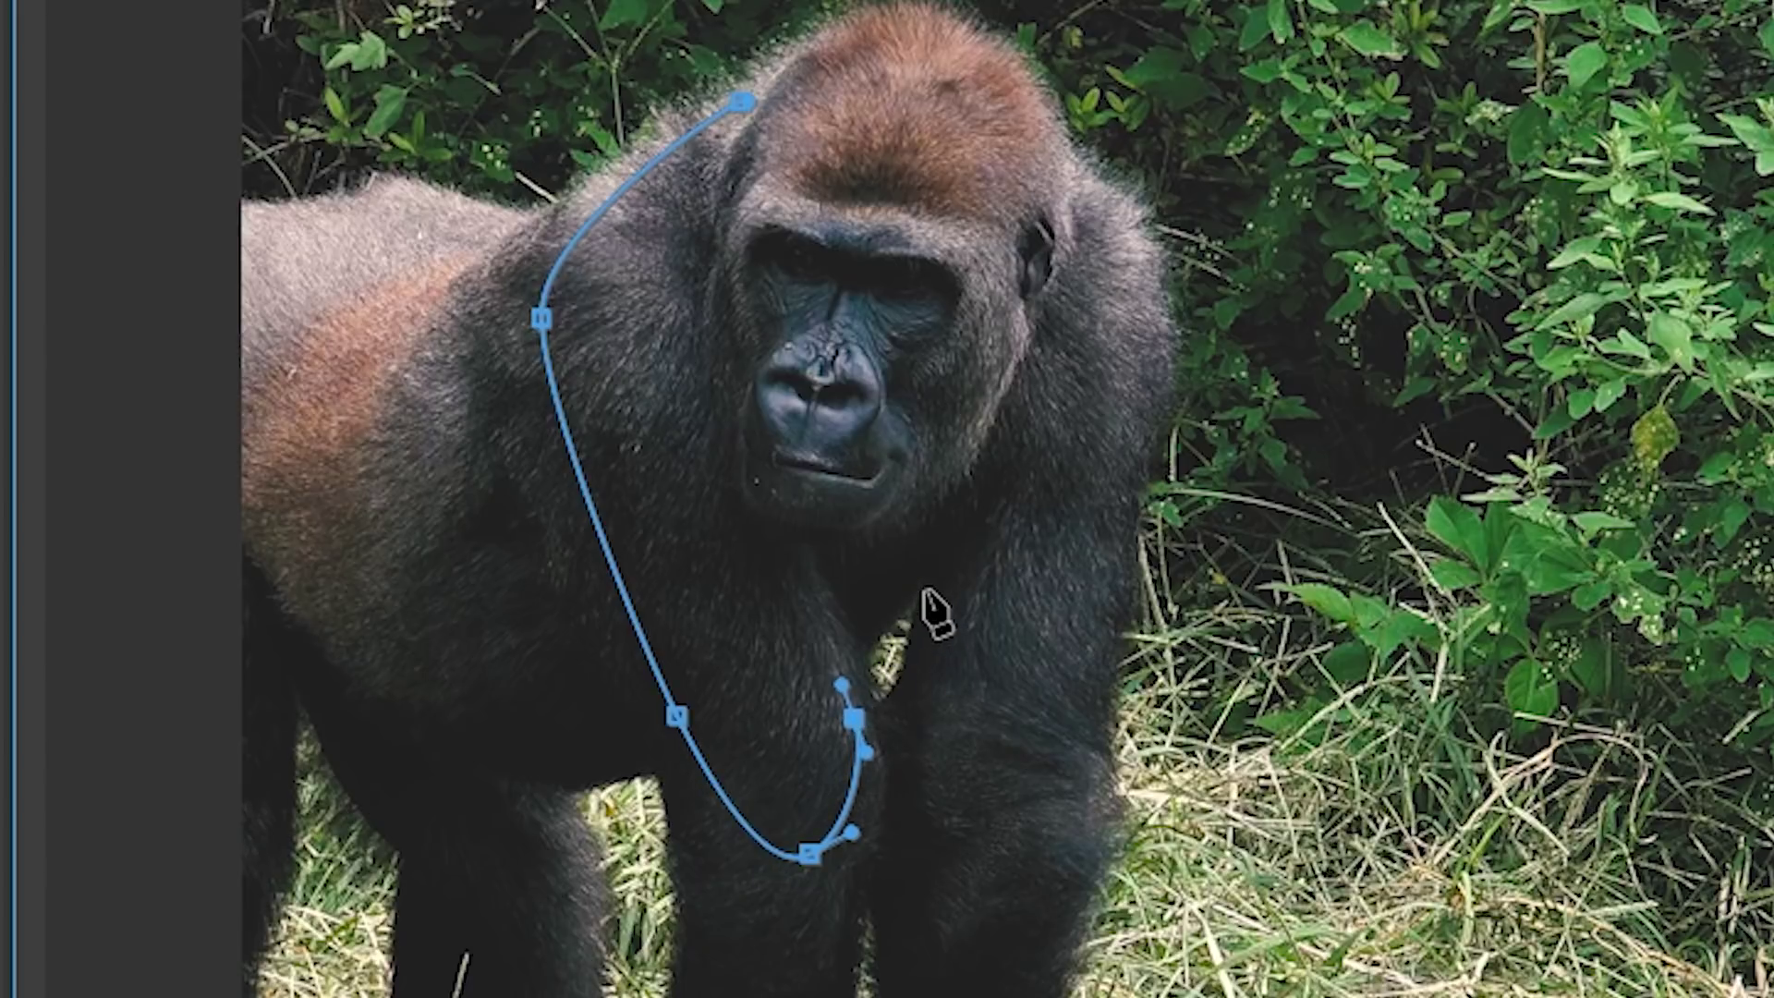
{"action": "left_click", "coordinate": [858, 627]}
{"action": "left_click", "coordinate": [935, 566]}
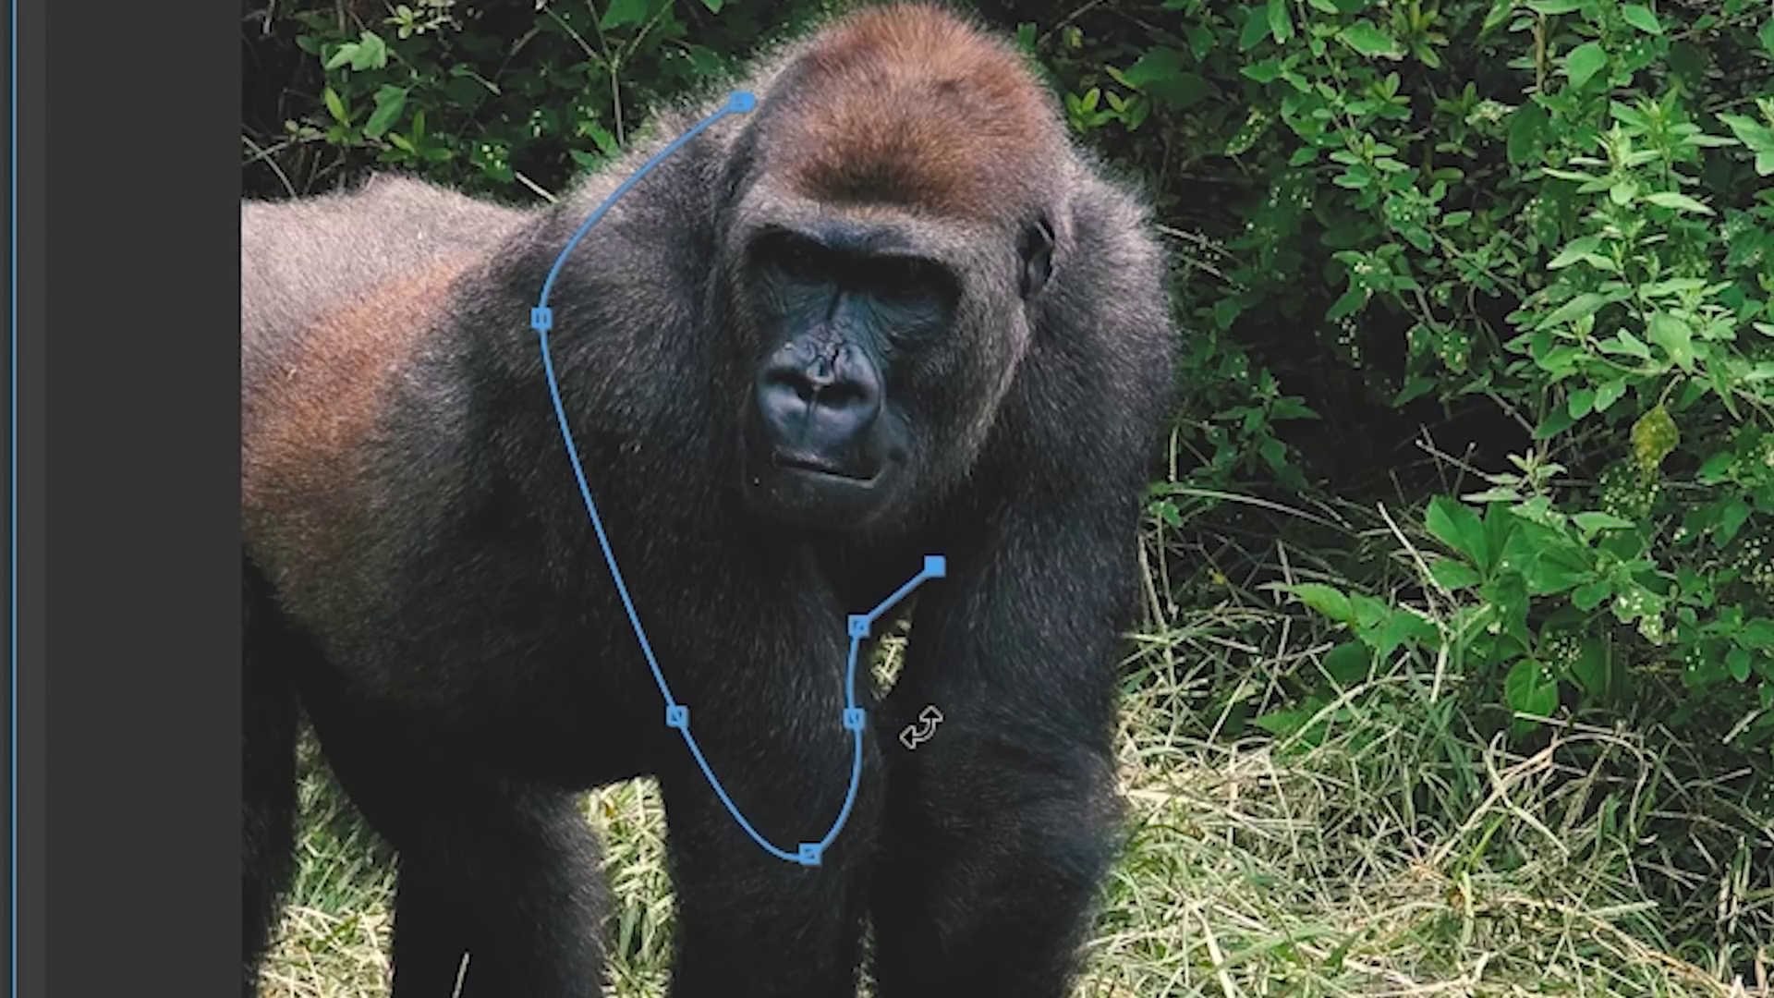
Continue the outline up the right arm, side and shoulder, over the head top, and close it.
{"action": "left_click_drag", "start_coordinate": [925, 729], "coordinate": [943, 804]}
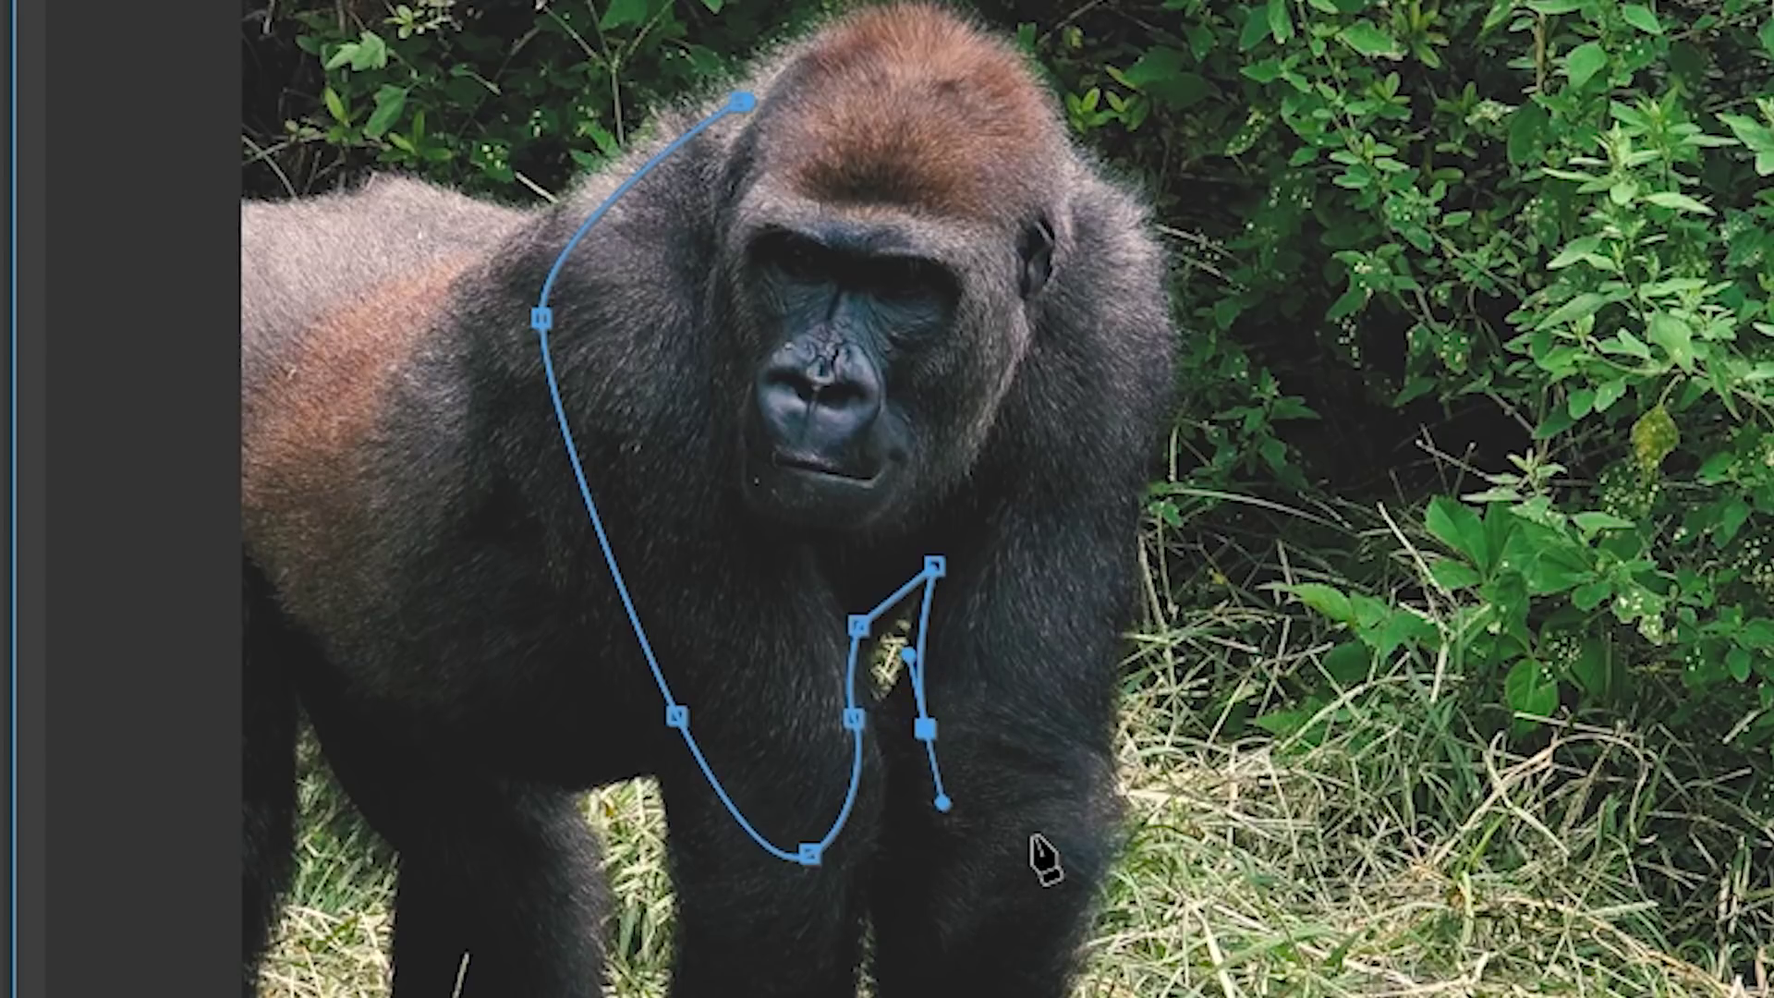
{"action": "left_click_drag", "start_coordinate": [1066, 836], "coordinate": [1074, 827]}
{"action": "left_click_drag", "start_coordinate": [1105, 521], "coordinate": [1112, 498]}
{"action": "left_click_drag", "start_coordinate": [1124, 277], "coordinate": [1111, 215]}
{"action": "left_click", "coordinate": [1061, 157]}
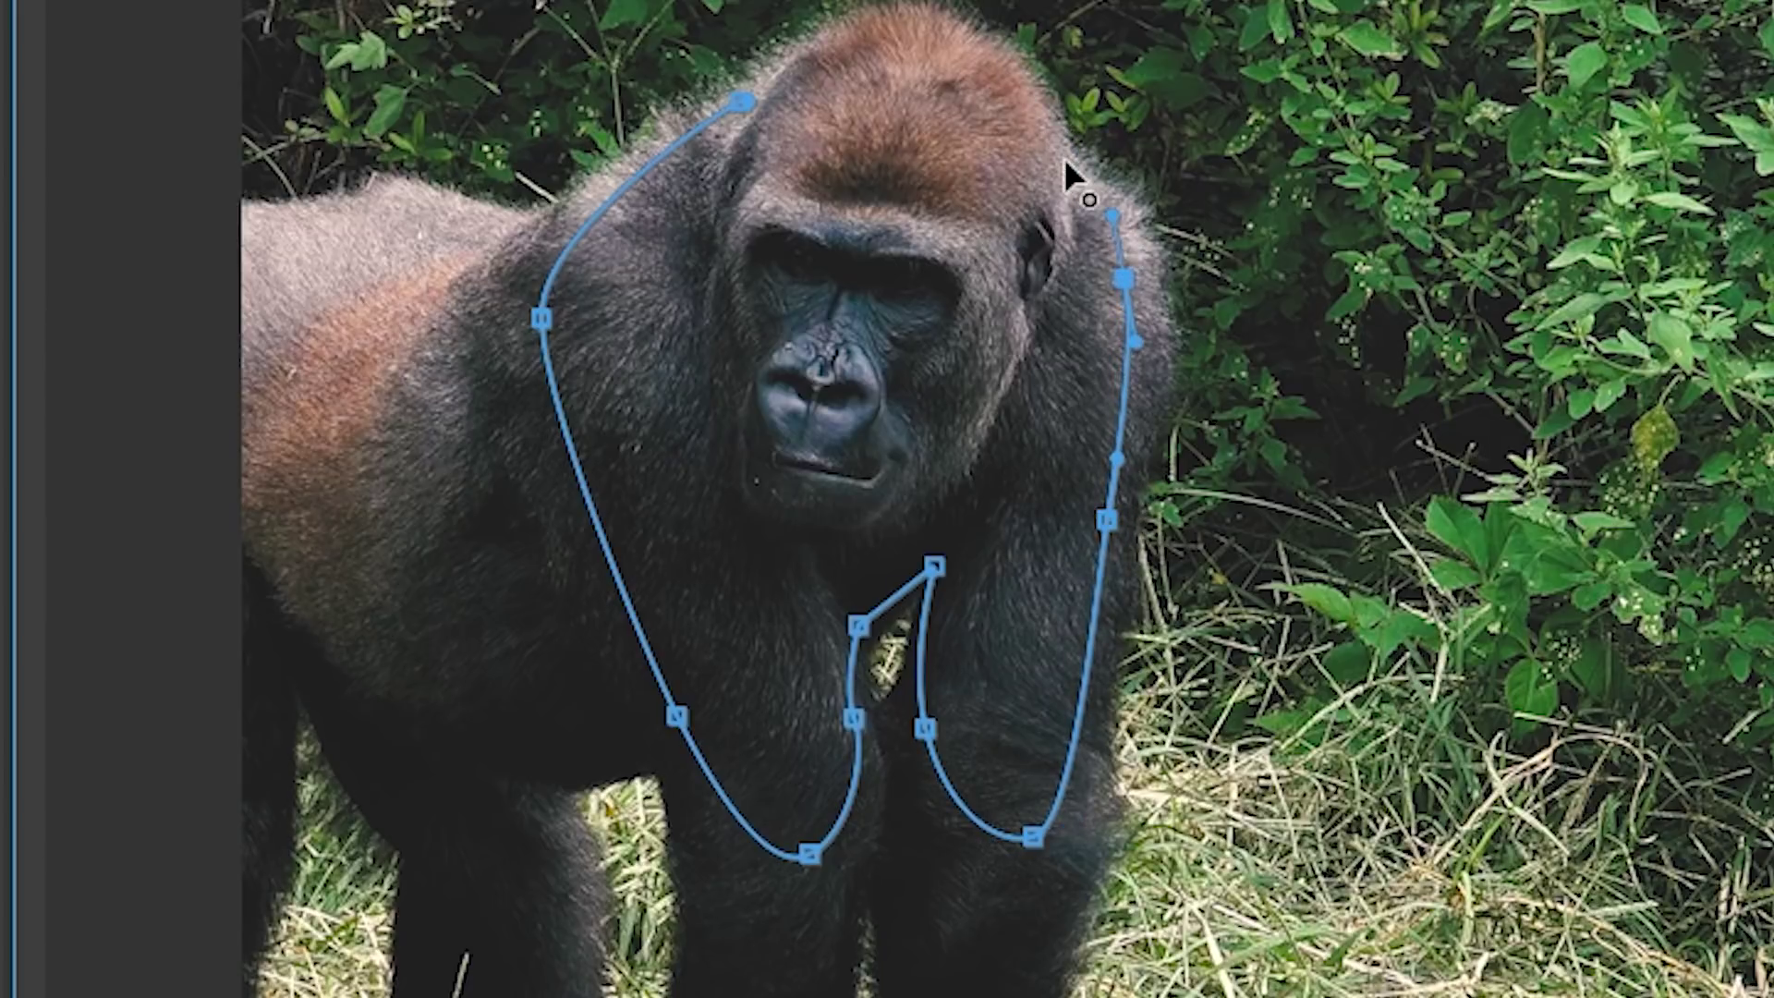
{"action": "left_click_drag", "start_coordinate": [1061, 157], "coordinate": [1053, 129]}
{"action": "left_click_drag", "start_coordinate": [991, 52], "coordinate": [936, 39]}
{"action": "left_click", "coordinate": [742, 102]}
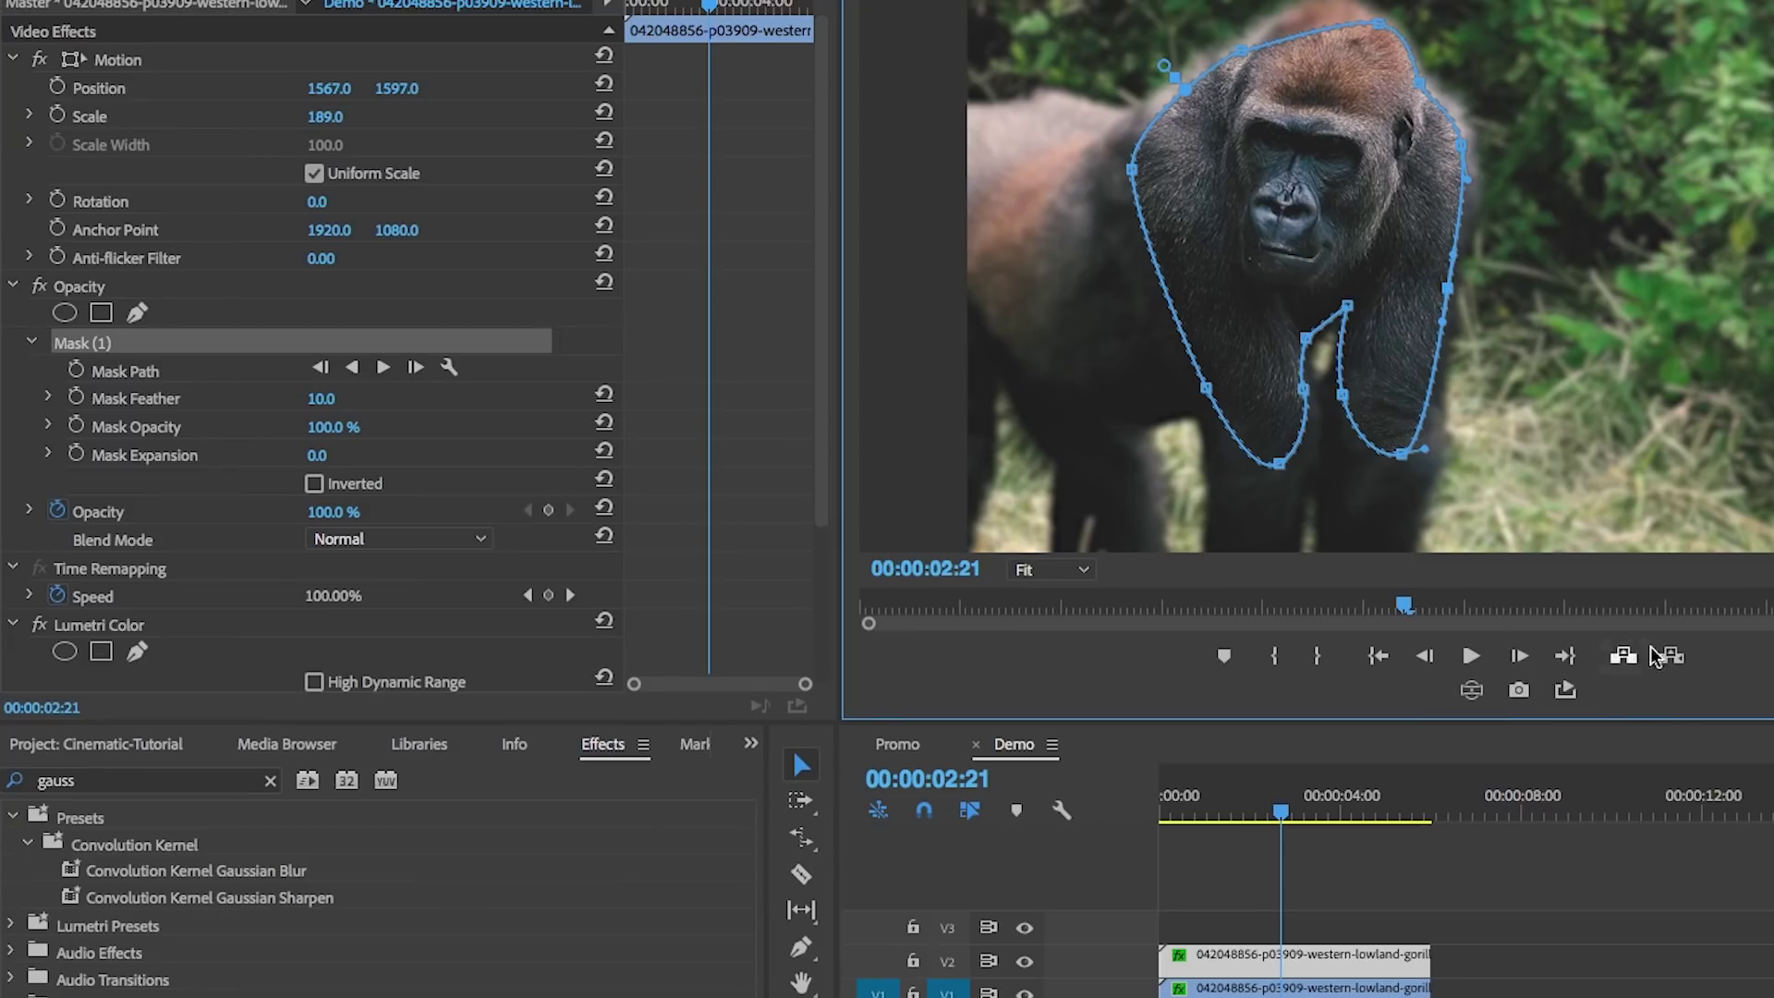
Preview the masked gorilla and raise the opacity mask's Mask Feather to 224.
{"action": "left_click", "coordinate": [1352, 859]}
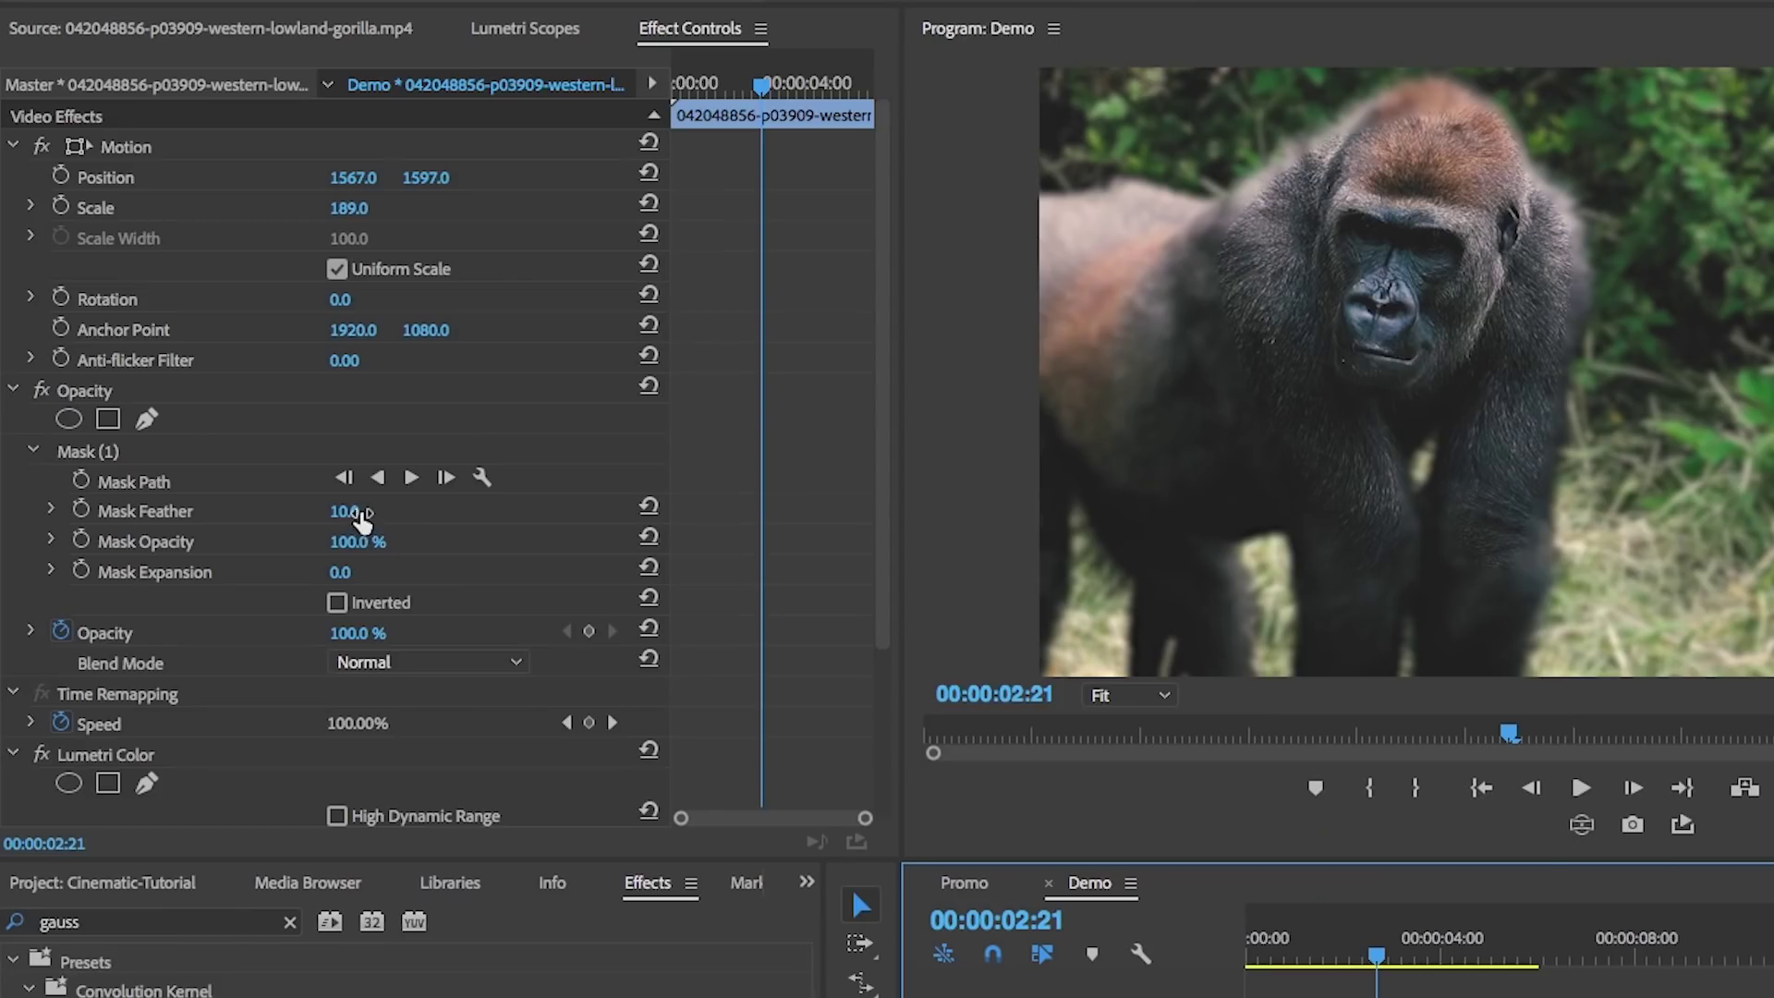
{"action": "left_click", "coordinate": [74, 453]}
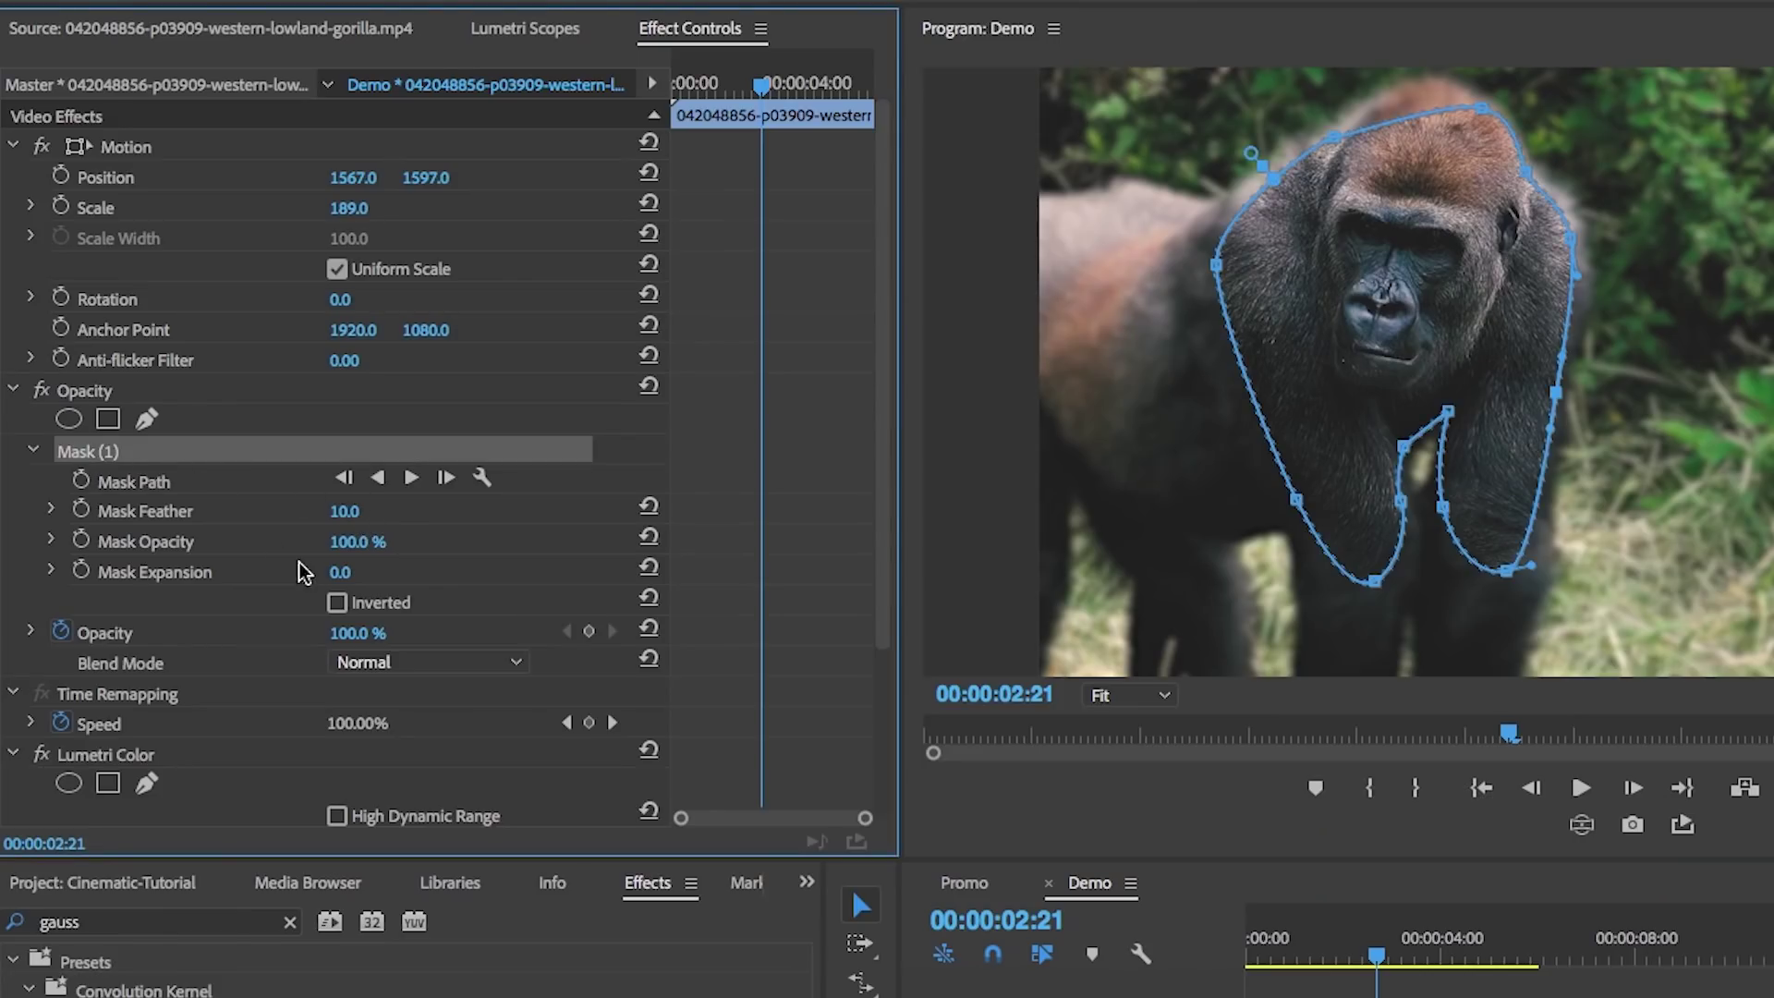
{"action": "left_click_drag", "start_coordinate": [1250, 152], "coordinate": [1221, 119]}
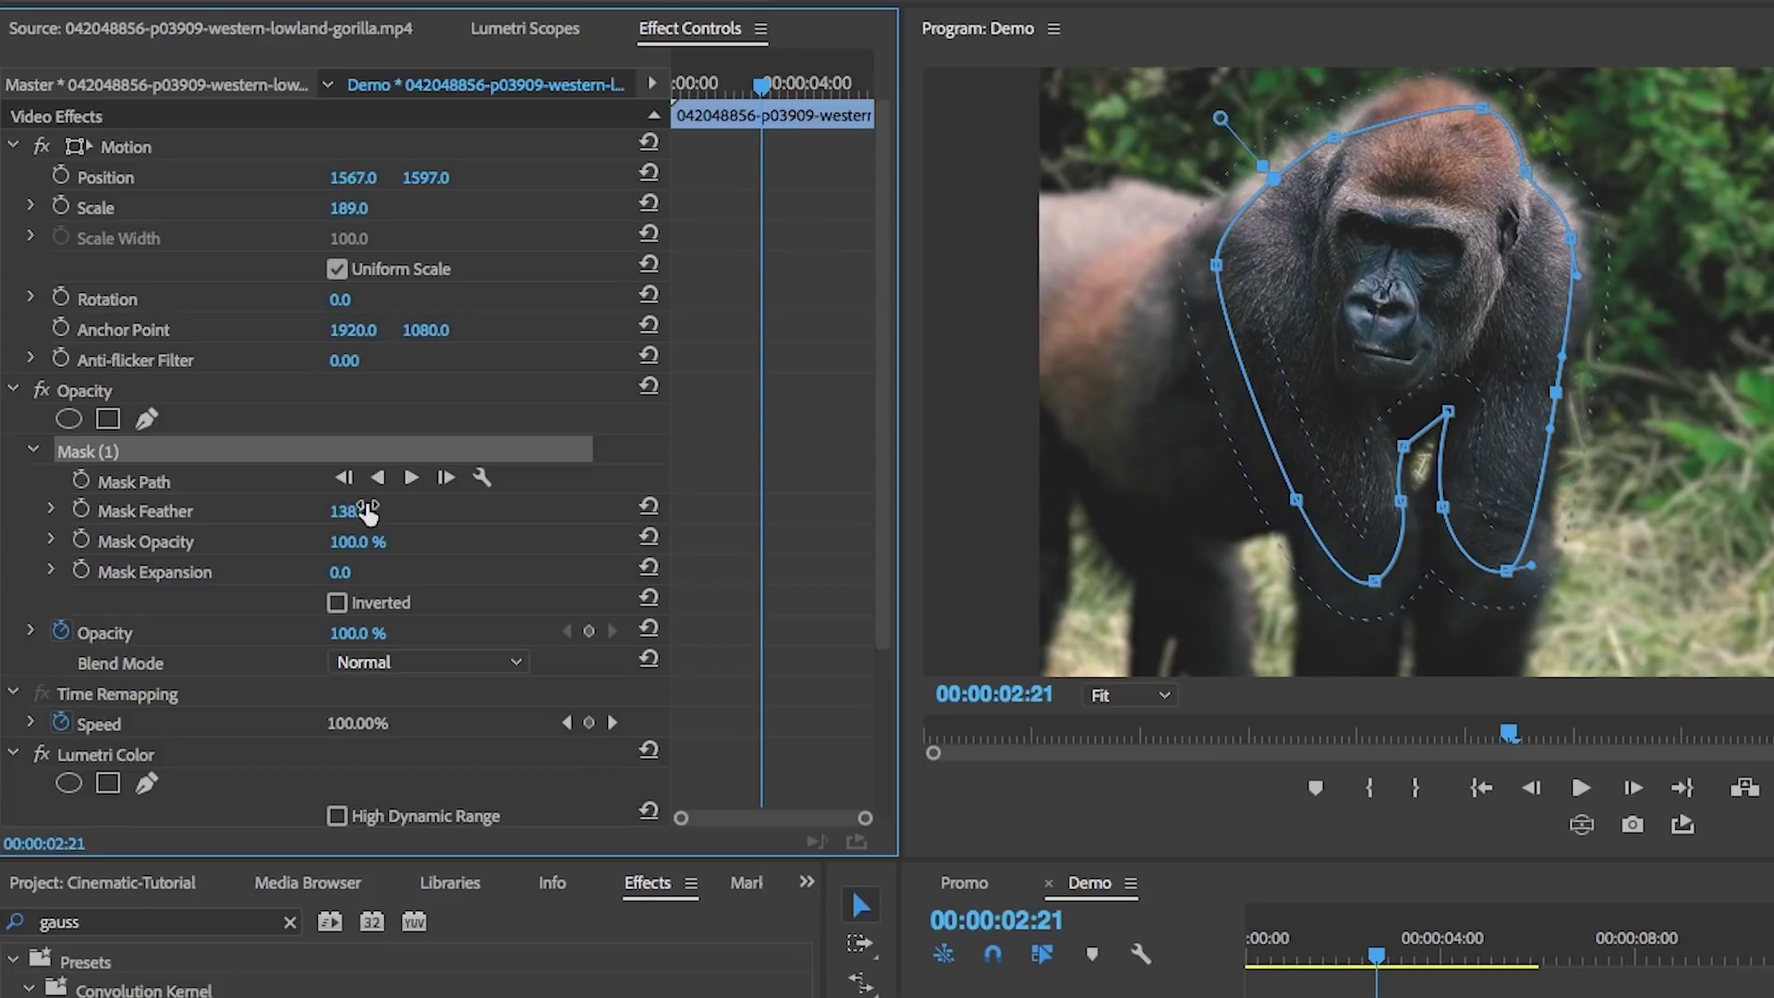
{"action": "left_click", "coordinate": [1582, 929]}
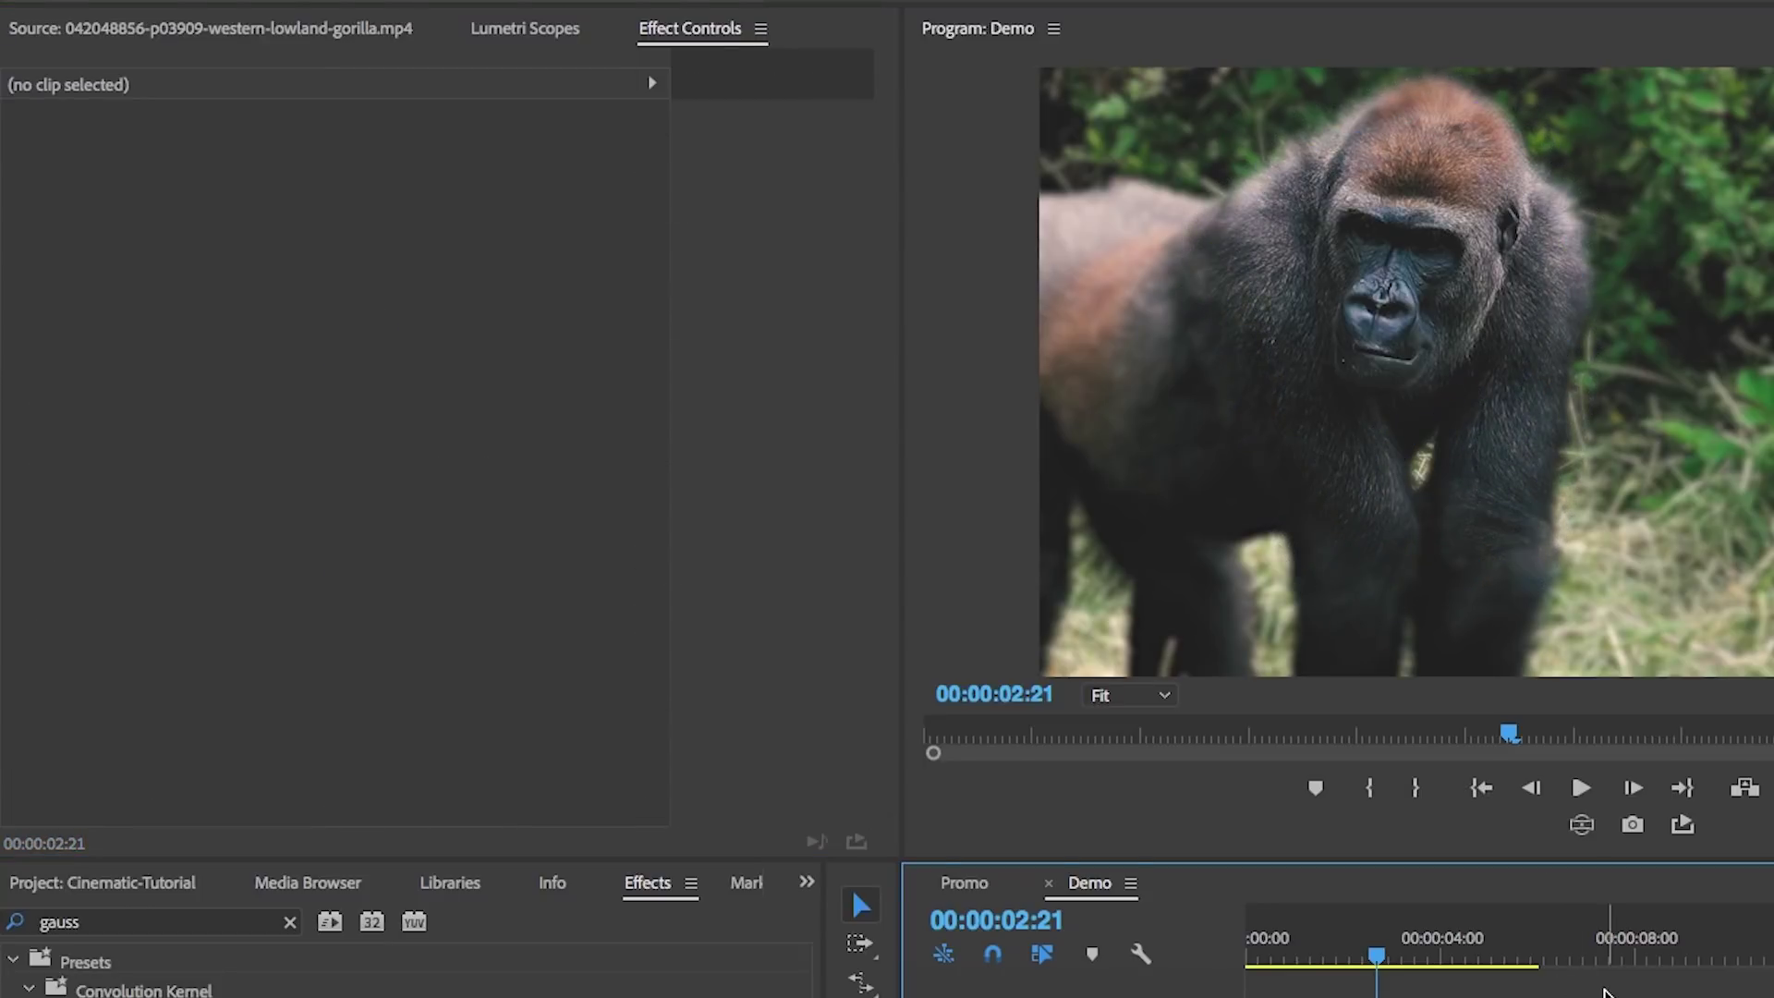
{"action": "key", "text": "d"}
{"action": "left_click_drag", "start_coordinate": [359, 522], "coordinate": [394, 519]}
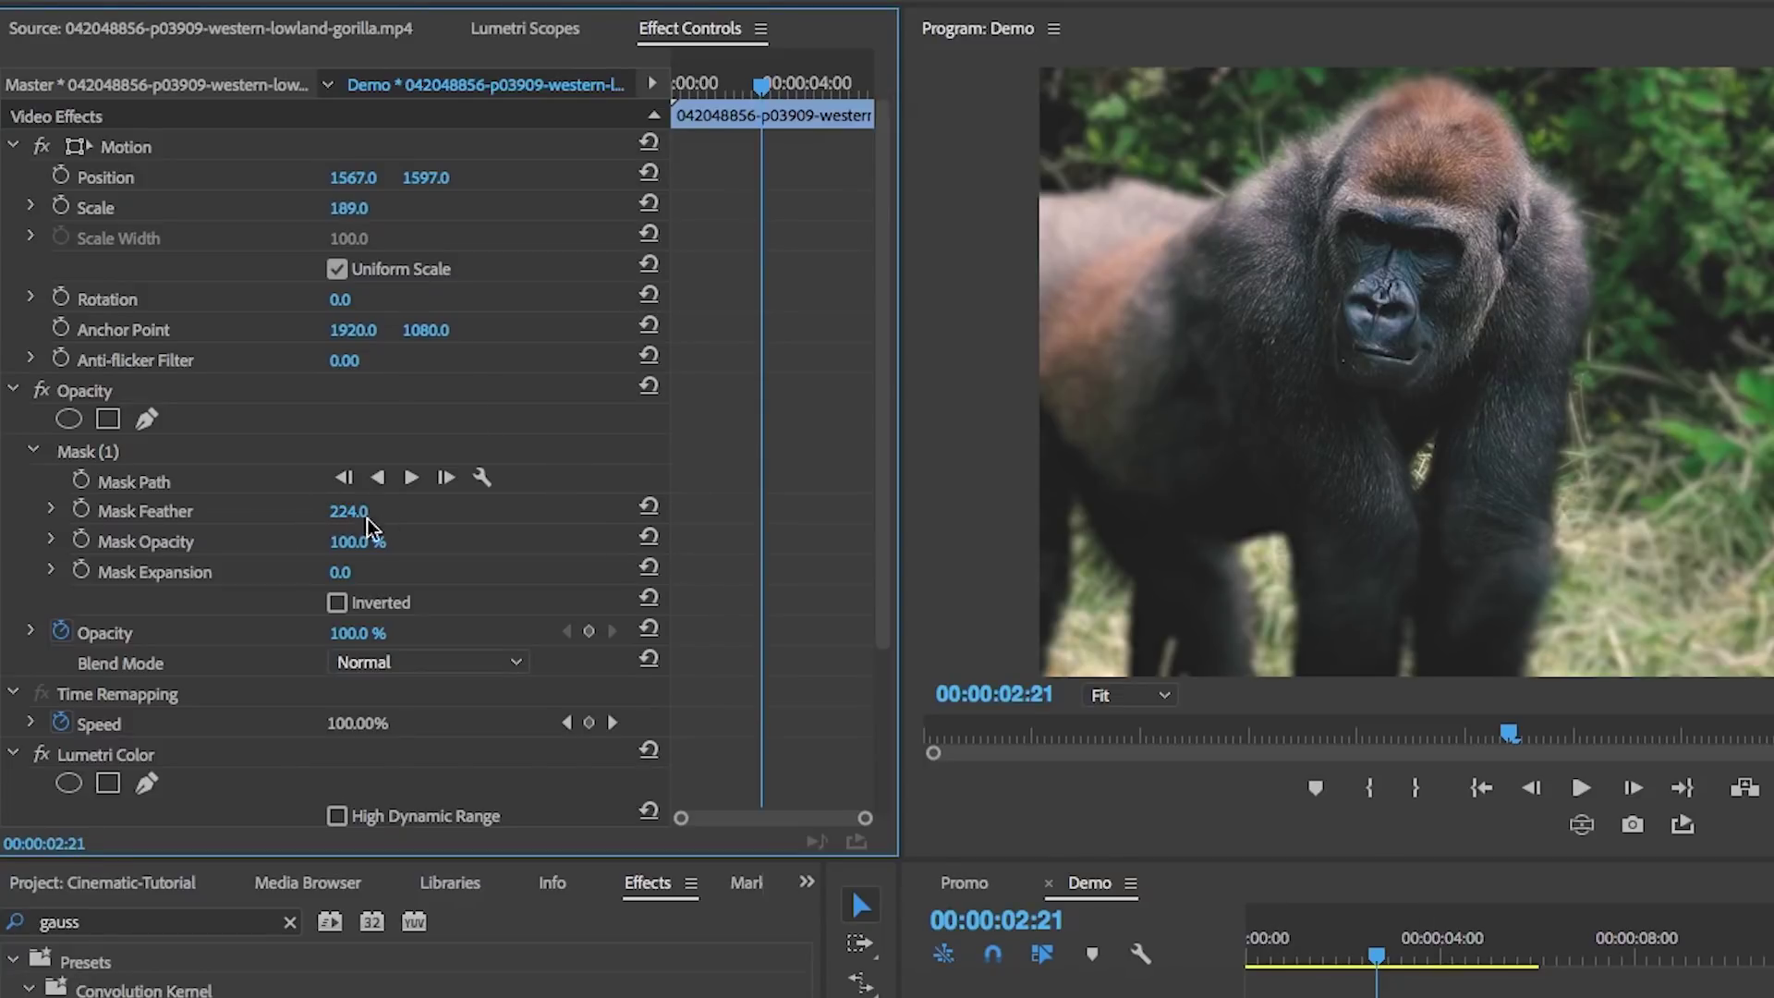
{"action": "left_click", "coordinate": [1446, 996]}
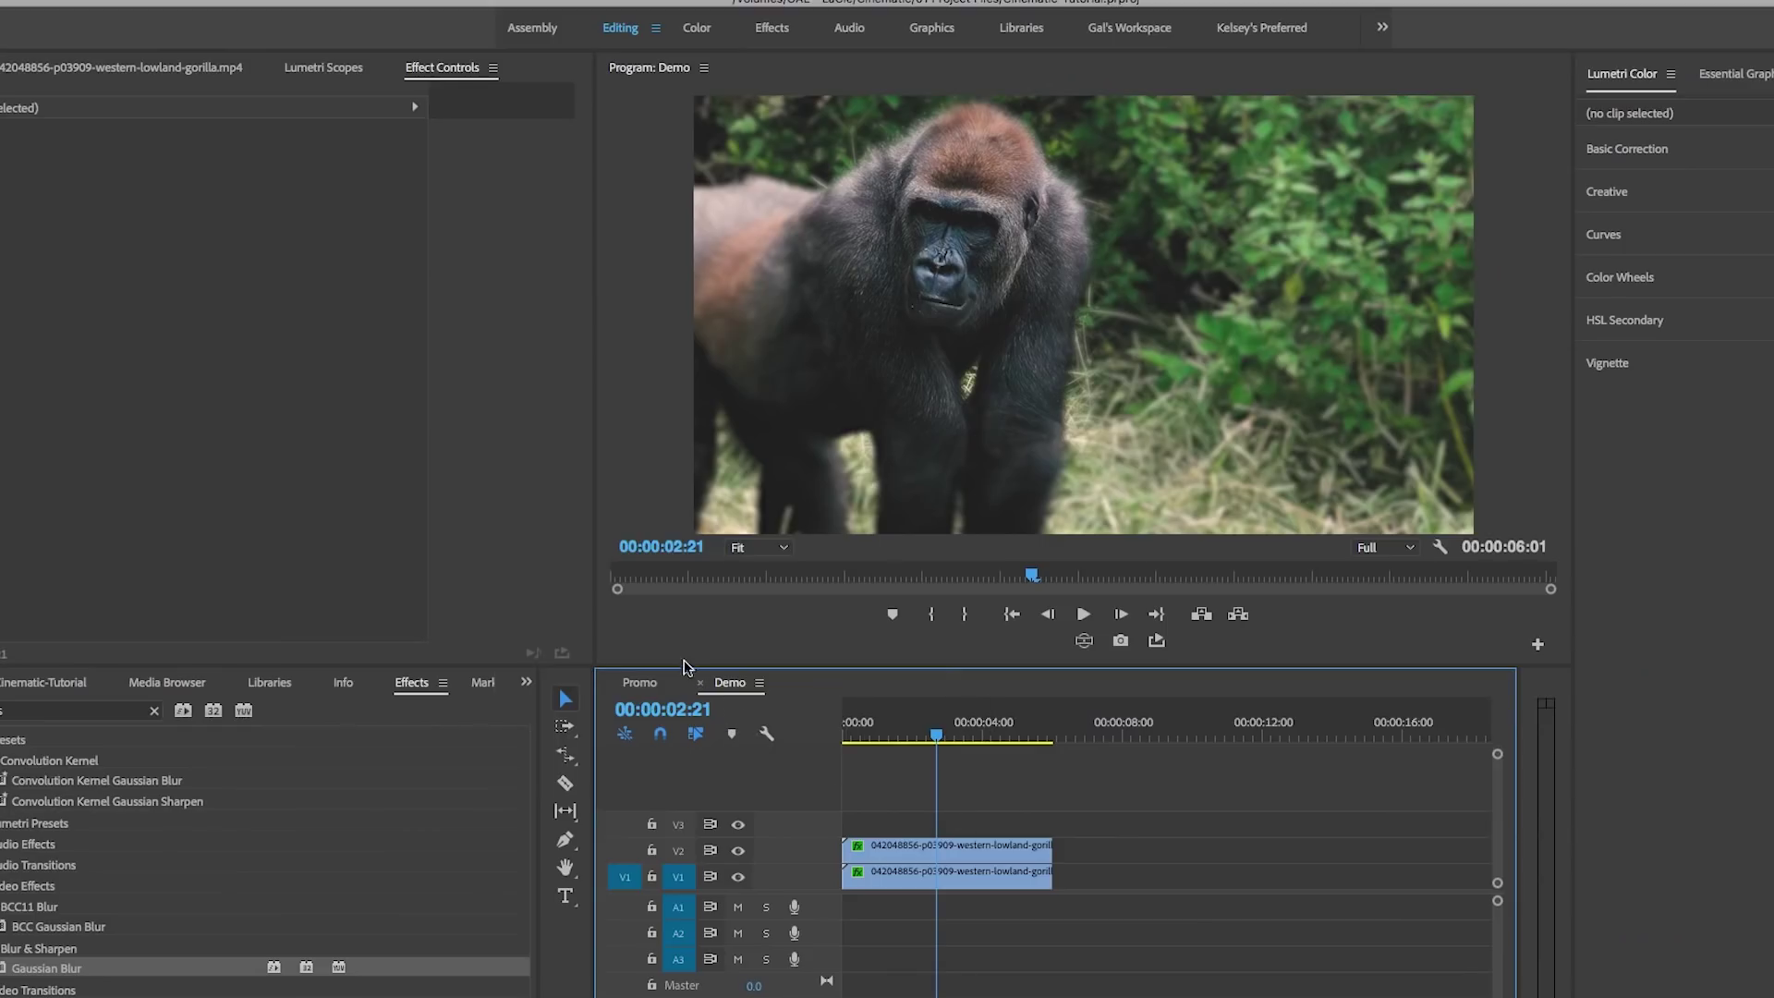
Load the gorilla clip from the project's Video bin into the Source monitor.
{"action": "left_click", "coordinate": [74, 684]}
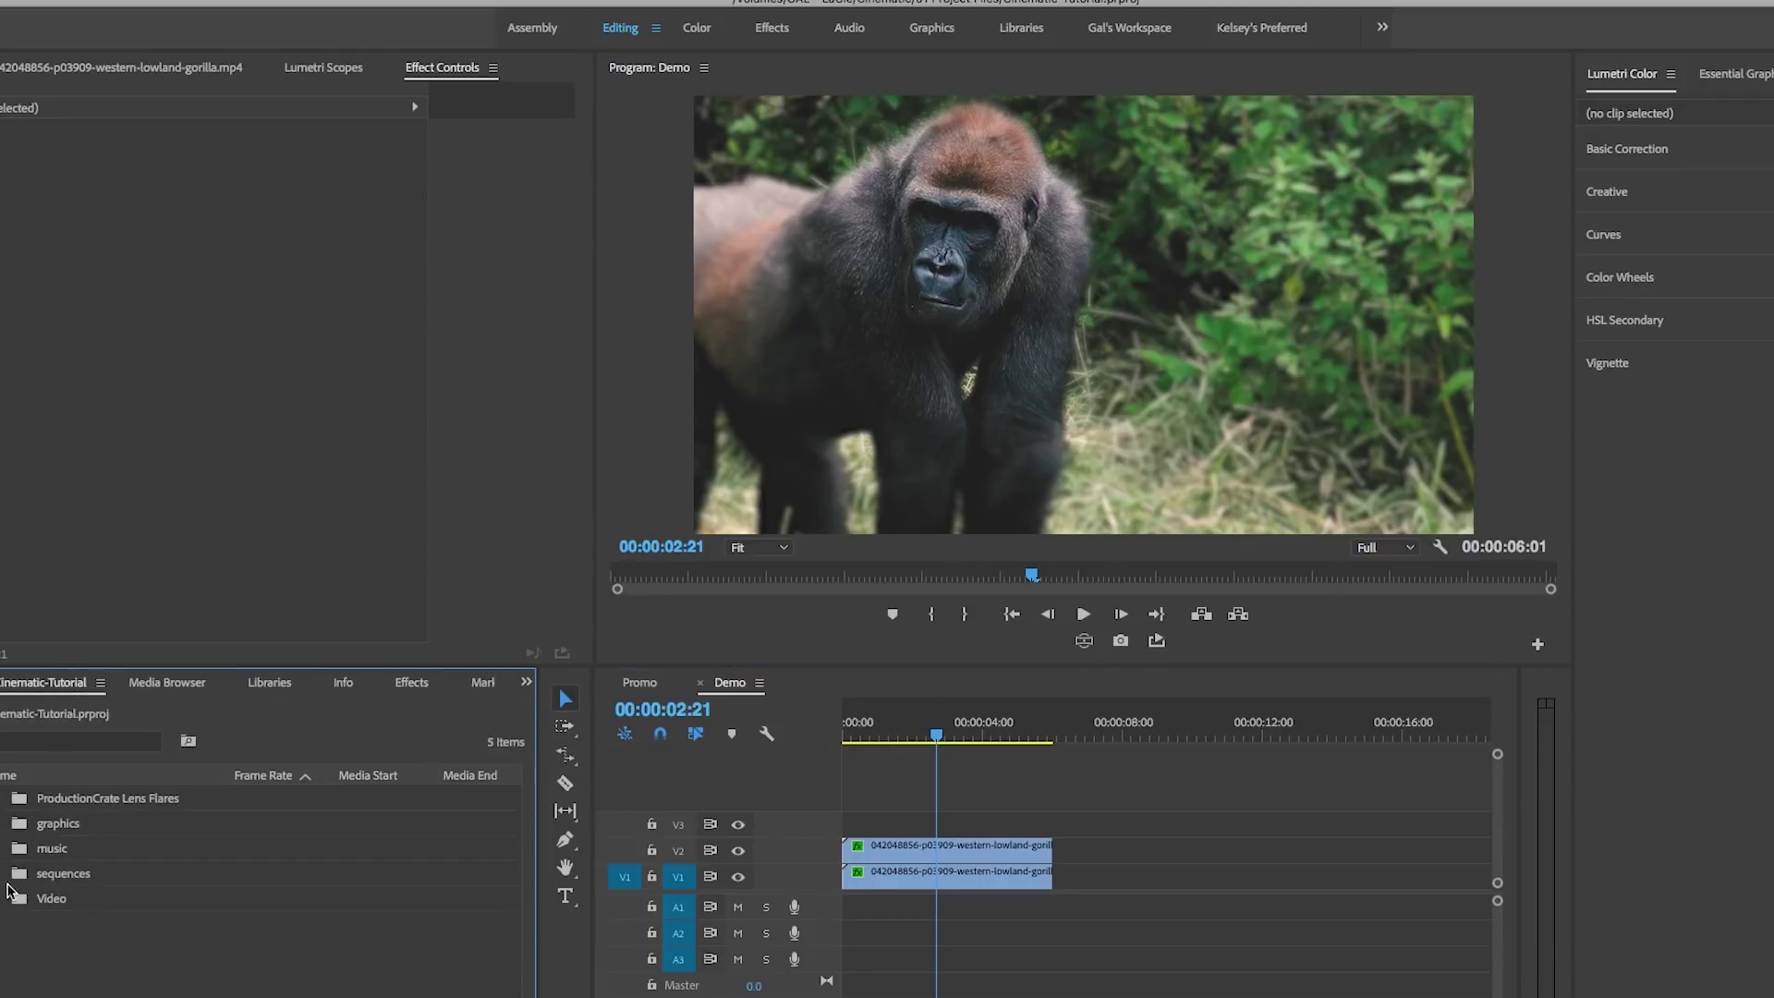
{"action": "left_click", "coordinate": [2, 899]}
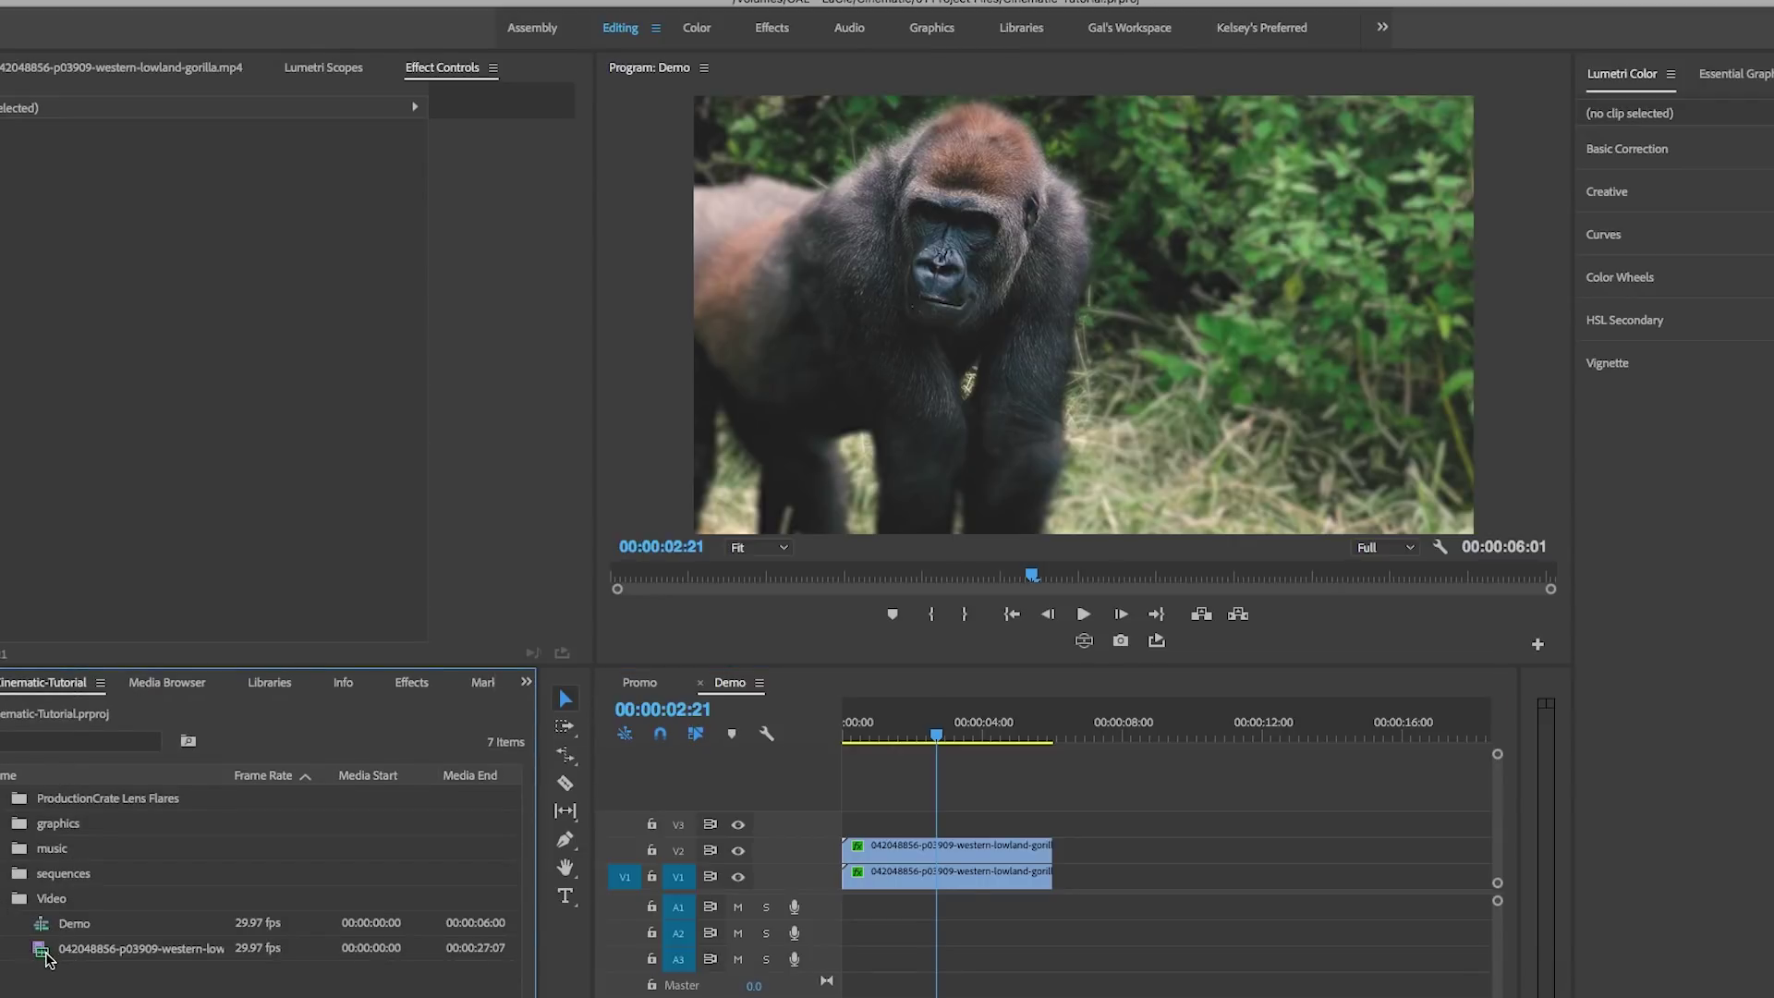
{"action": "double_click", "coordinate": [45, 955]}
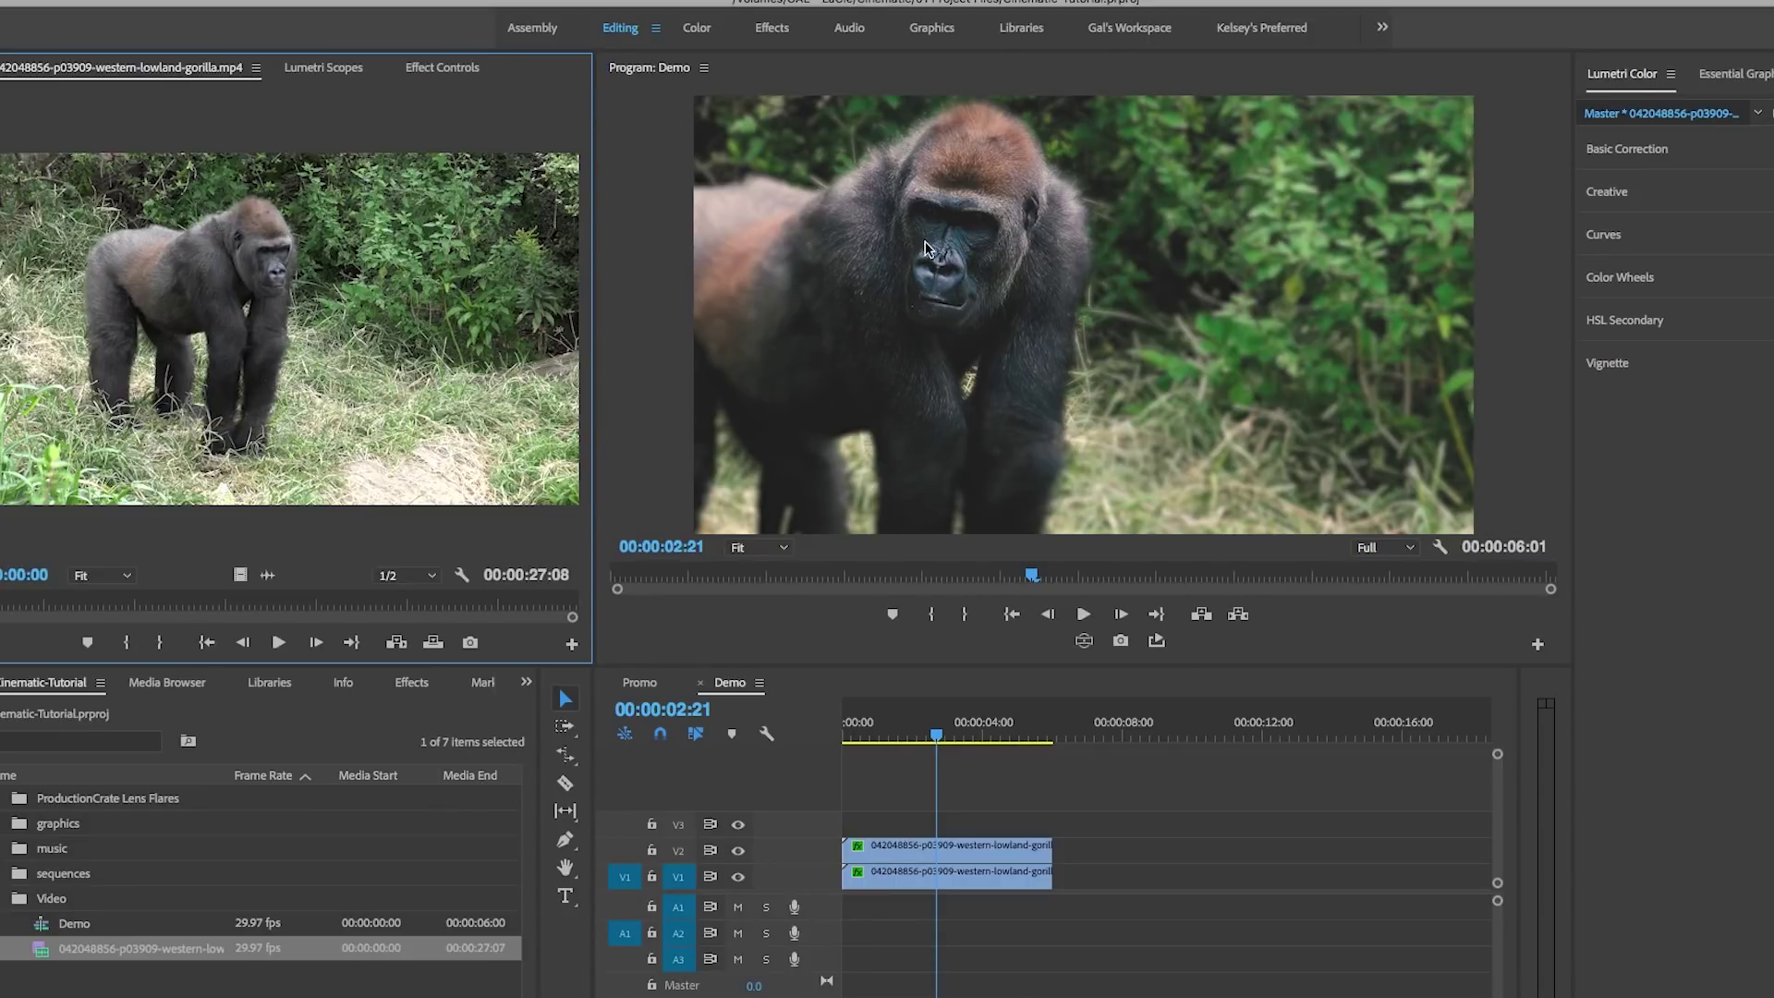
{"action": "left_click", "coordinate": [119, 719]}
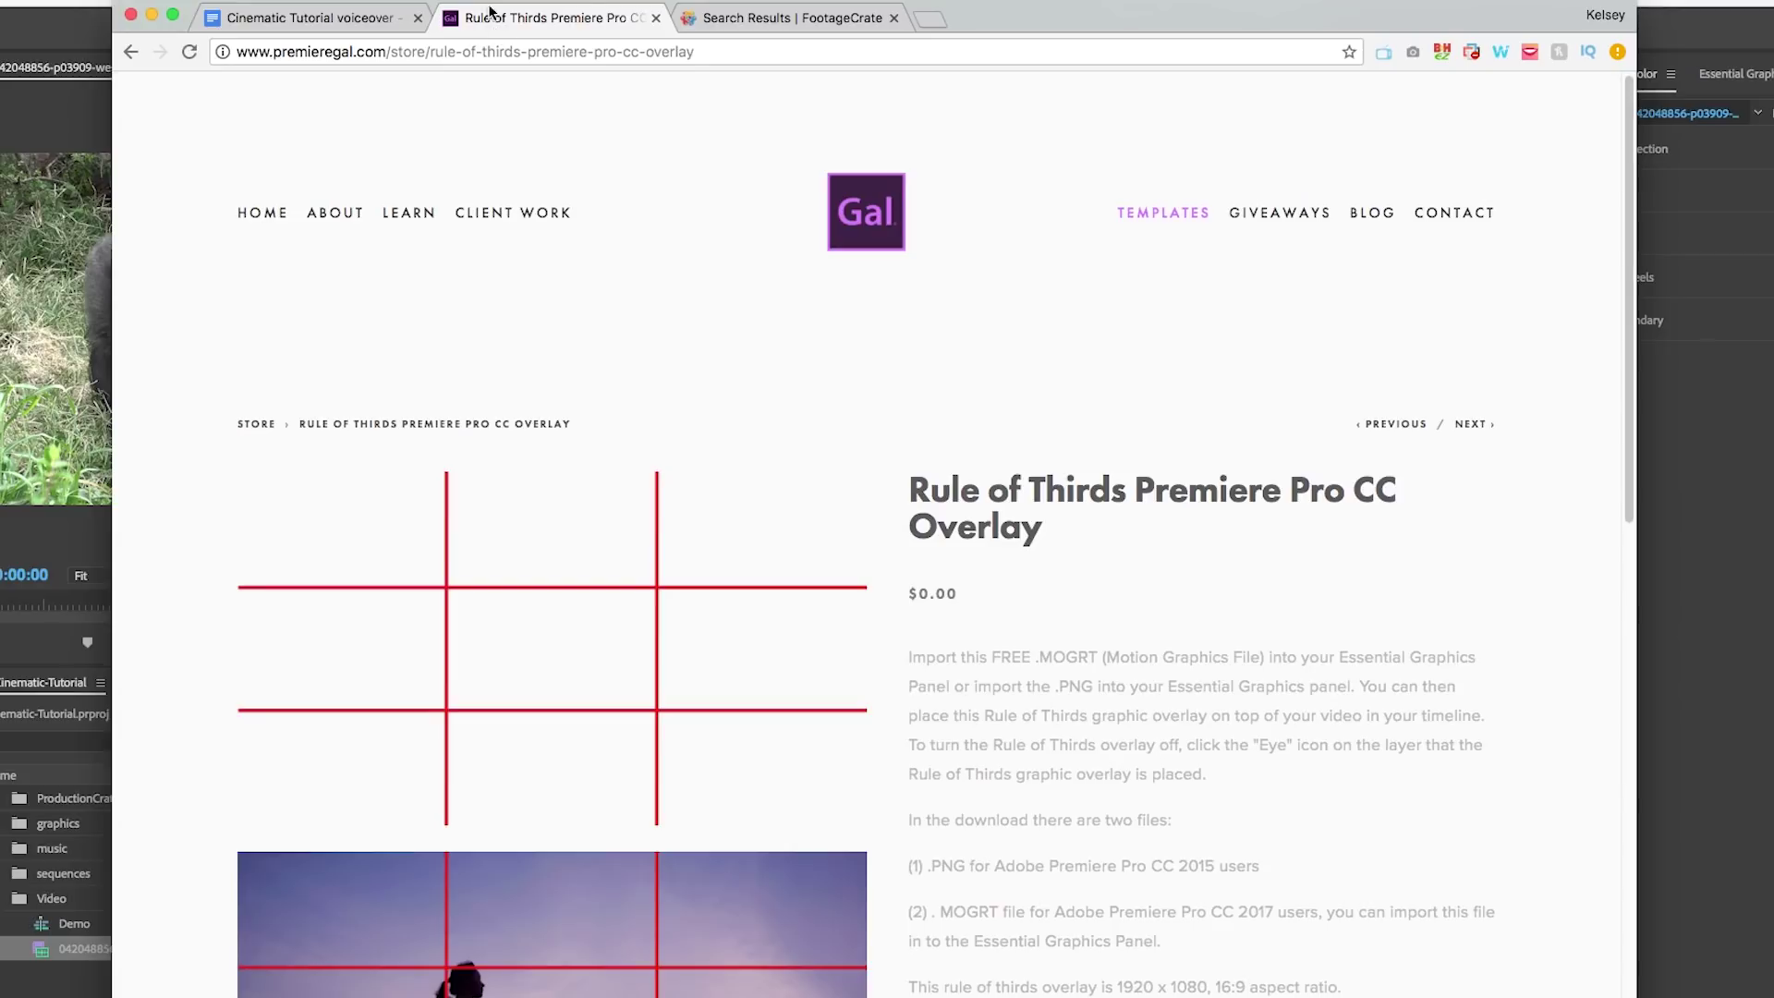
Bring up the FootageCrate results page and browse the current search results.
{"action": "left_click", "coordinate": [818, 17]}
{"action": "left_click", "coordinate": [1059, 224]}
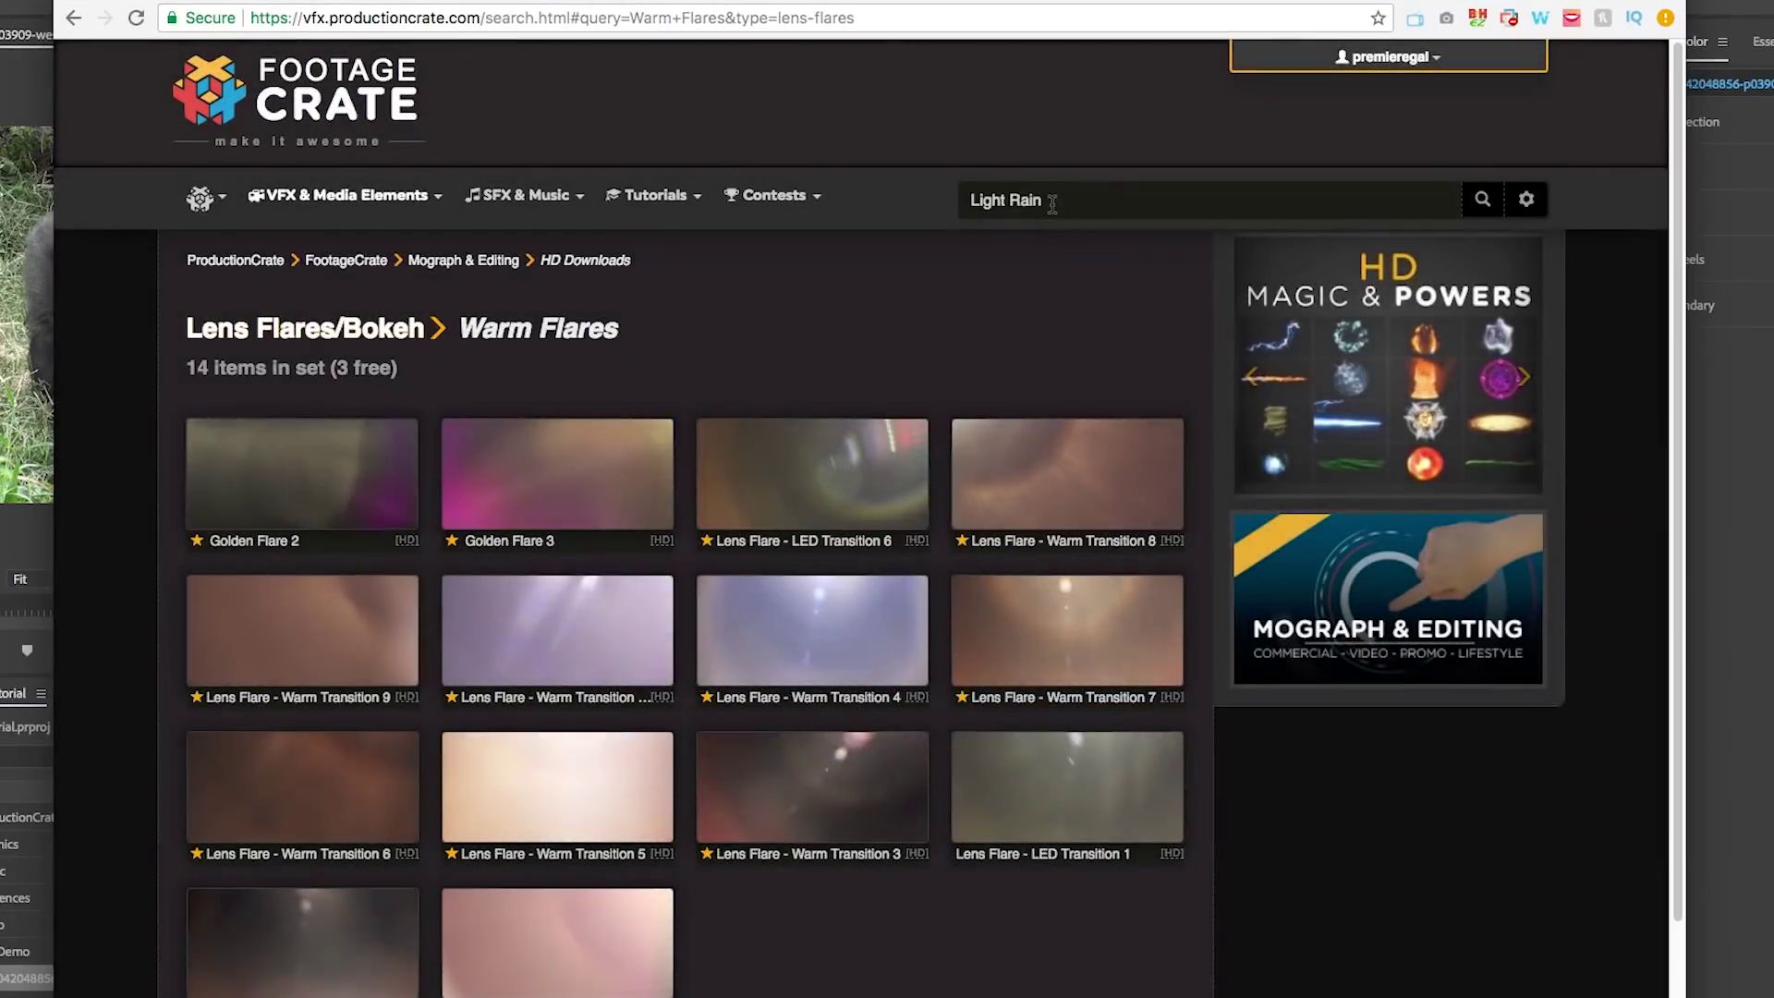
{"action": "left_click_drag", "start_coordinate": [1058, 200], "coordinate": [927, 196]}
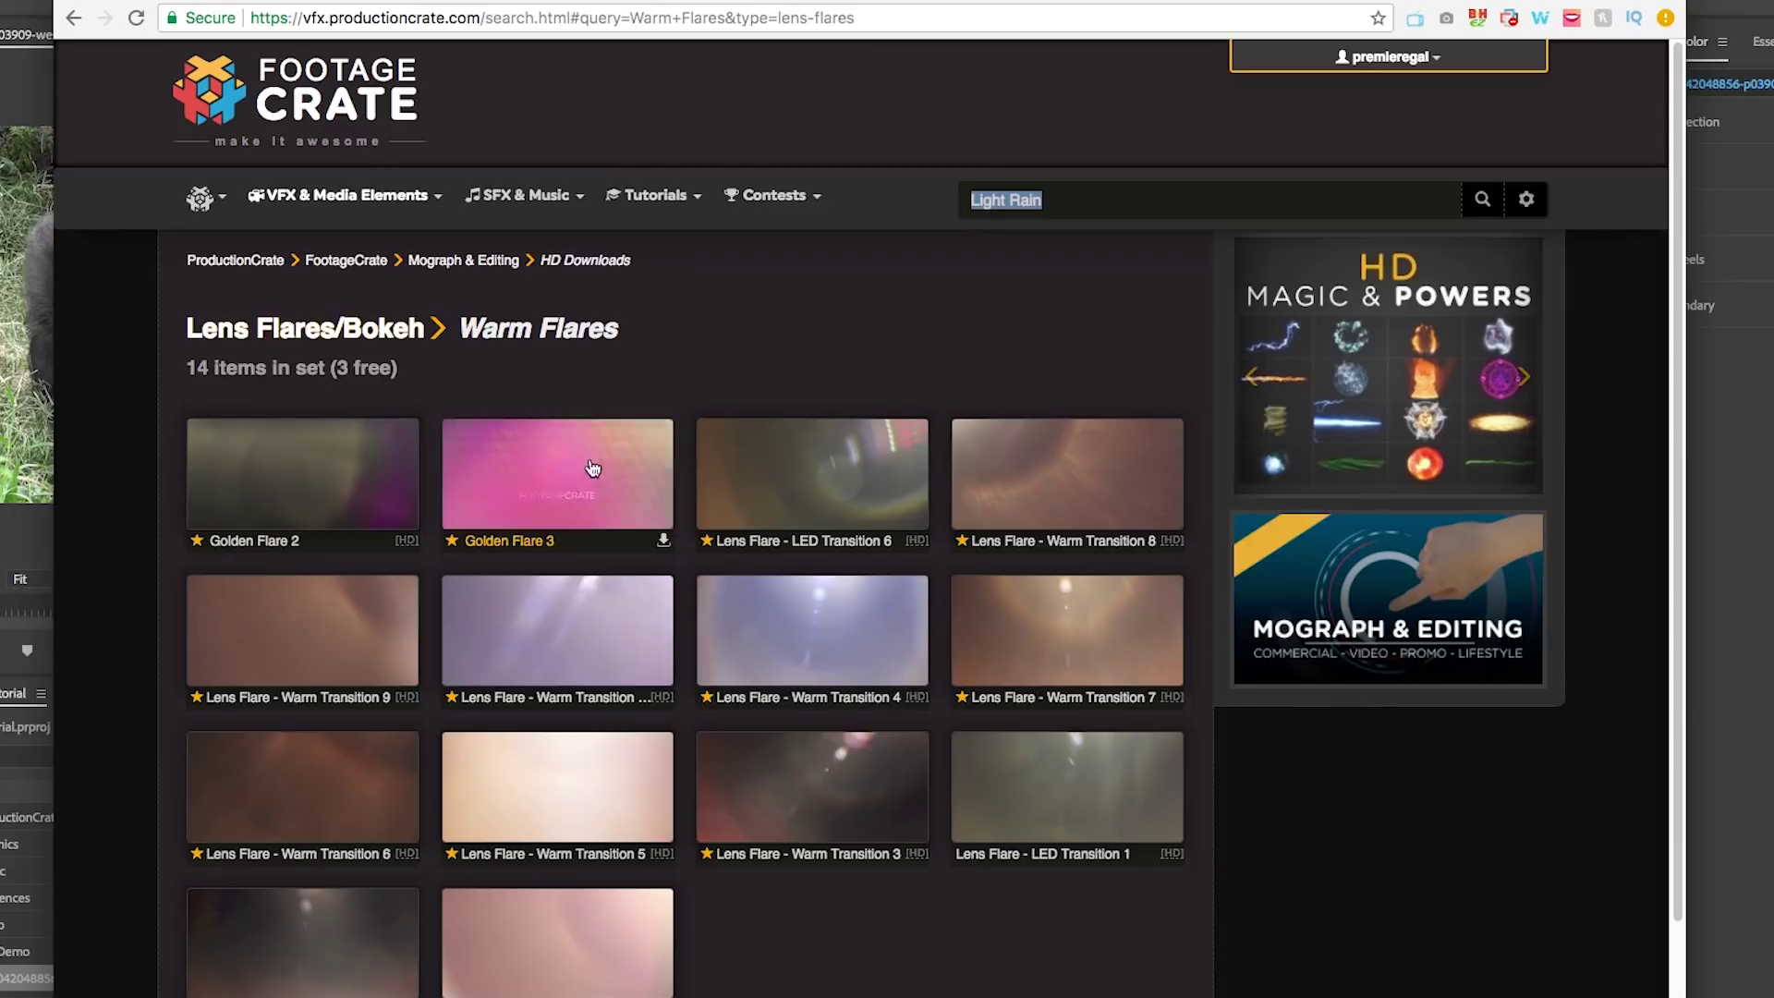
{"action": "scroll", "coordinate": [742, 596], "scroll_direction": "down", "scroll_amount": 1}
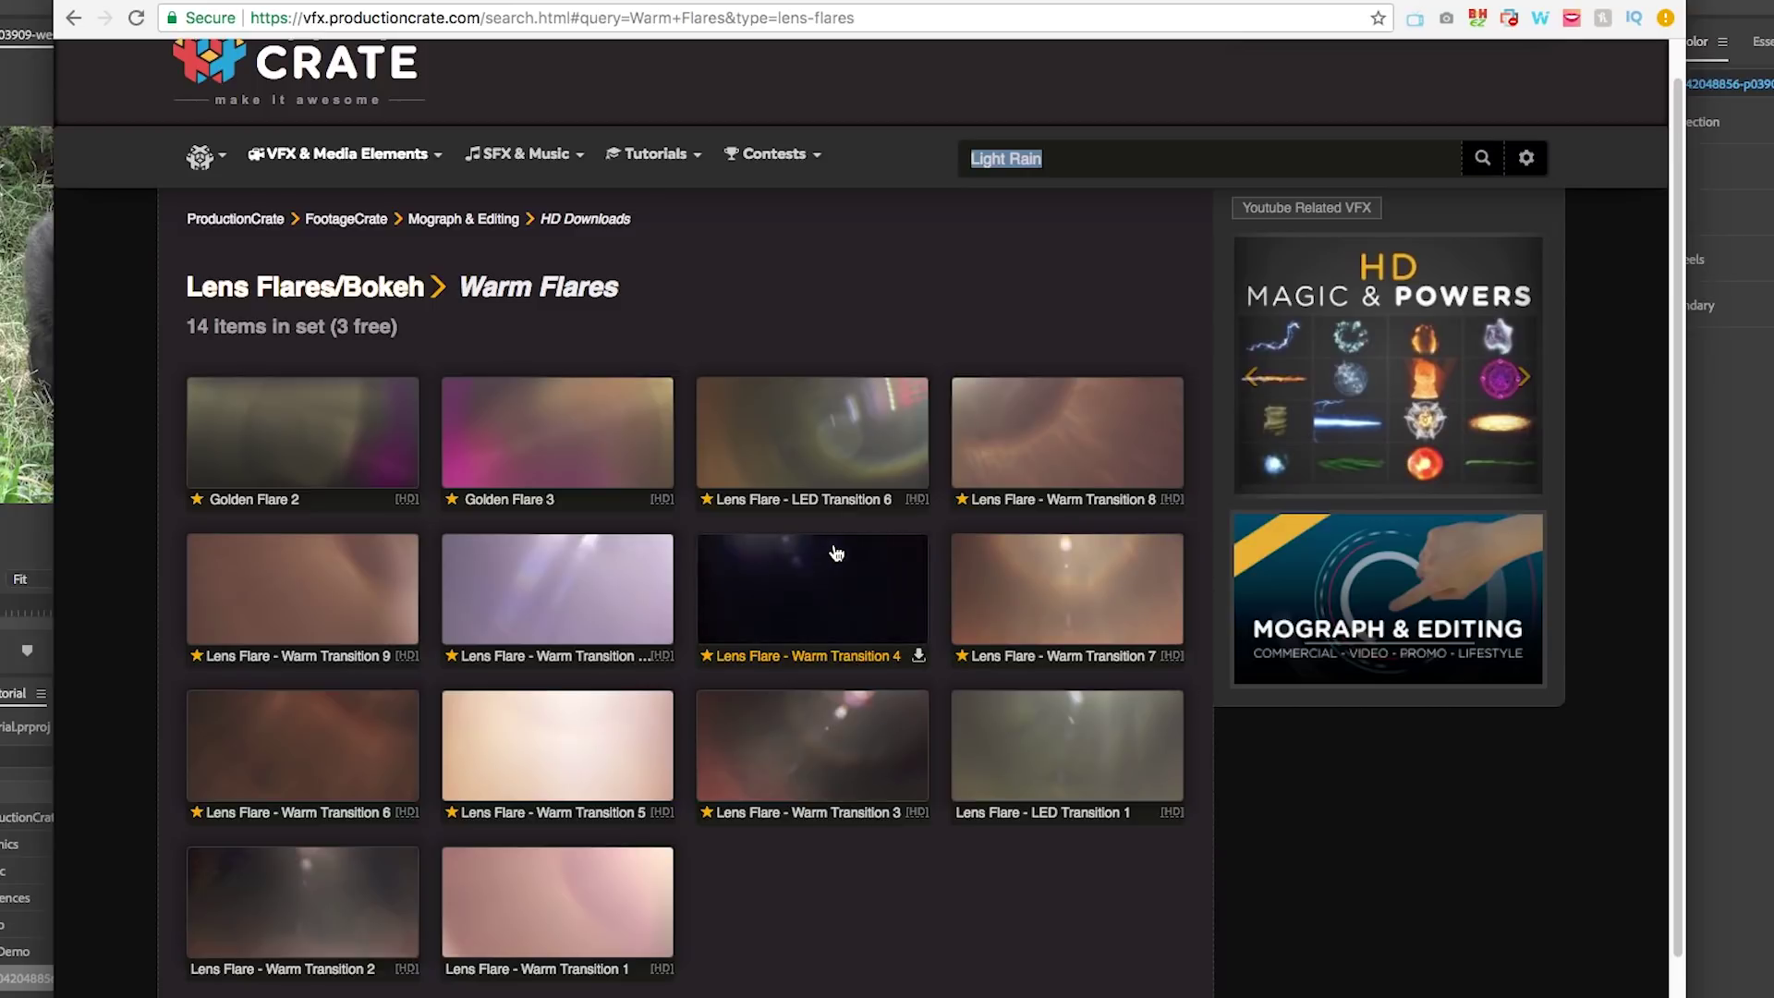
{"action": "mouse_move", "coordinate": [427, 154]}
{"action": "mouse_move", "coordinate": [543, 164]}
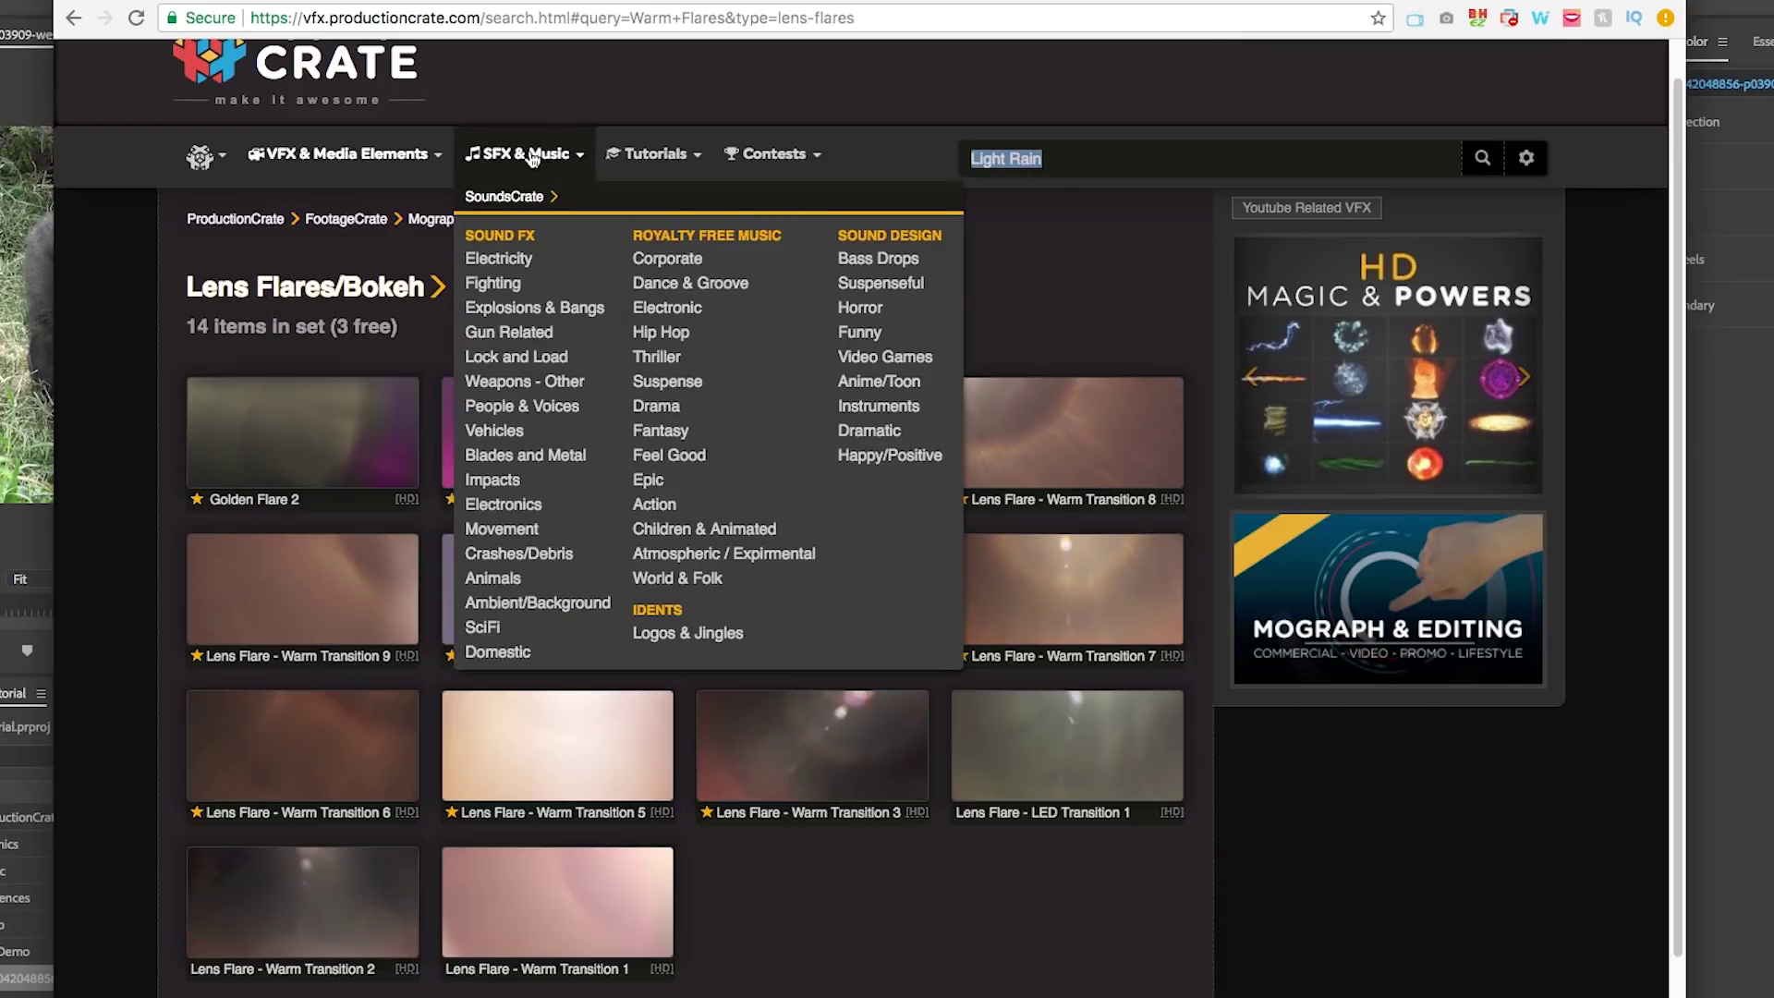
{"action": "mouse_move", "coordinate": [339, 155]}
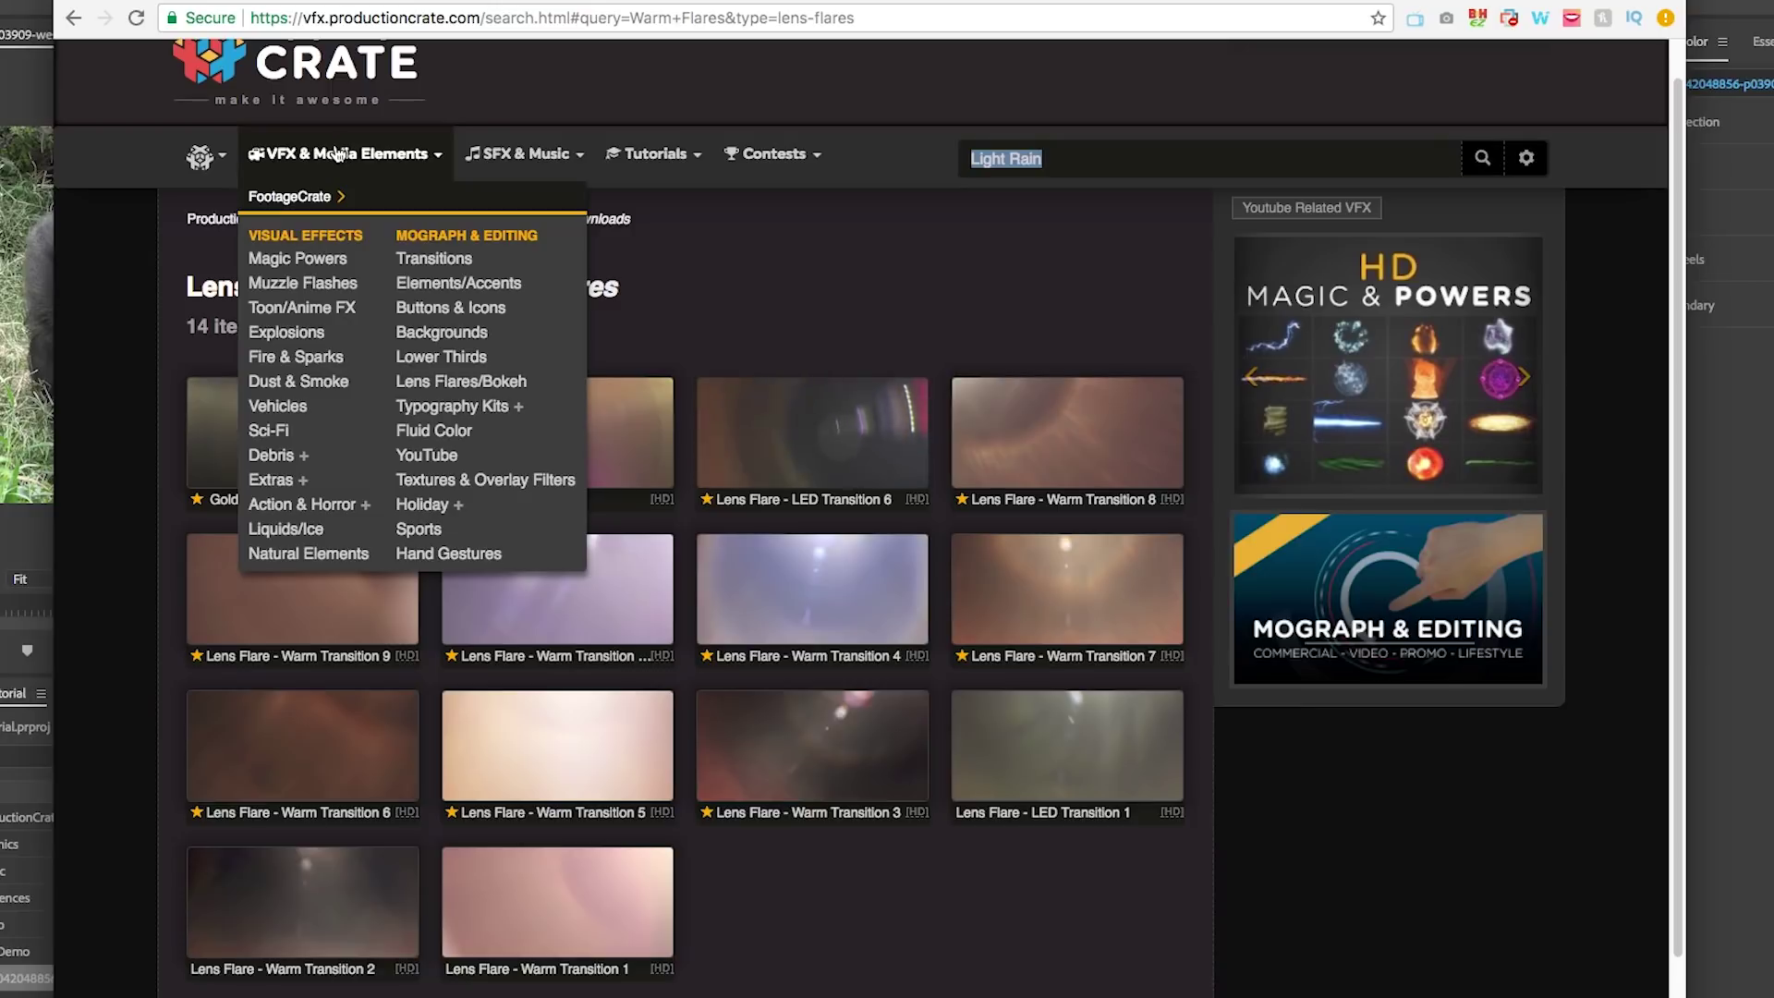
Search FootageCrate for 'light rain', open the Light Rain clip, then view the ProductionCrate Lens Flares bin.
{"action": "left_click", "coordinate": [1018, 167]}
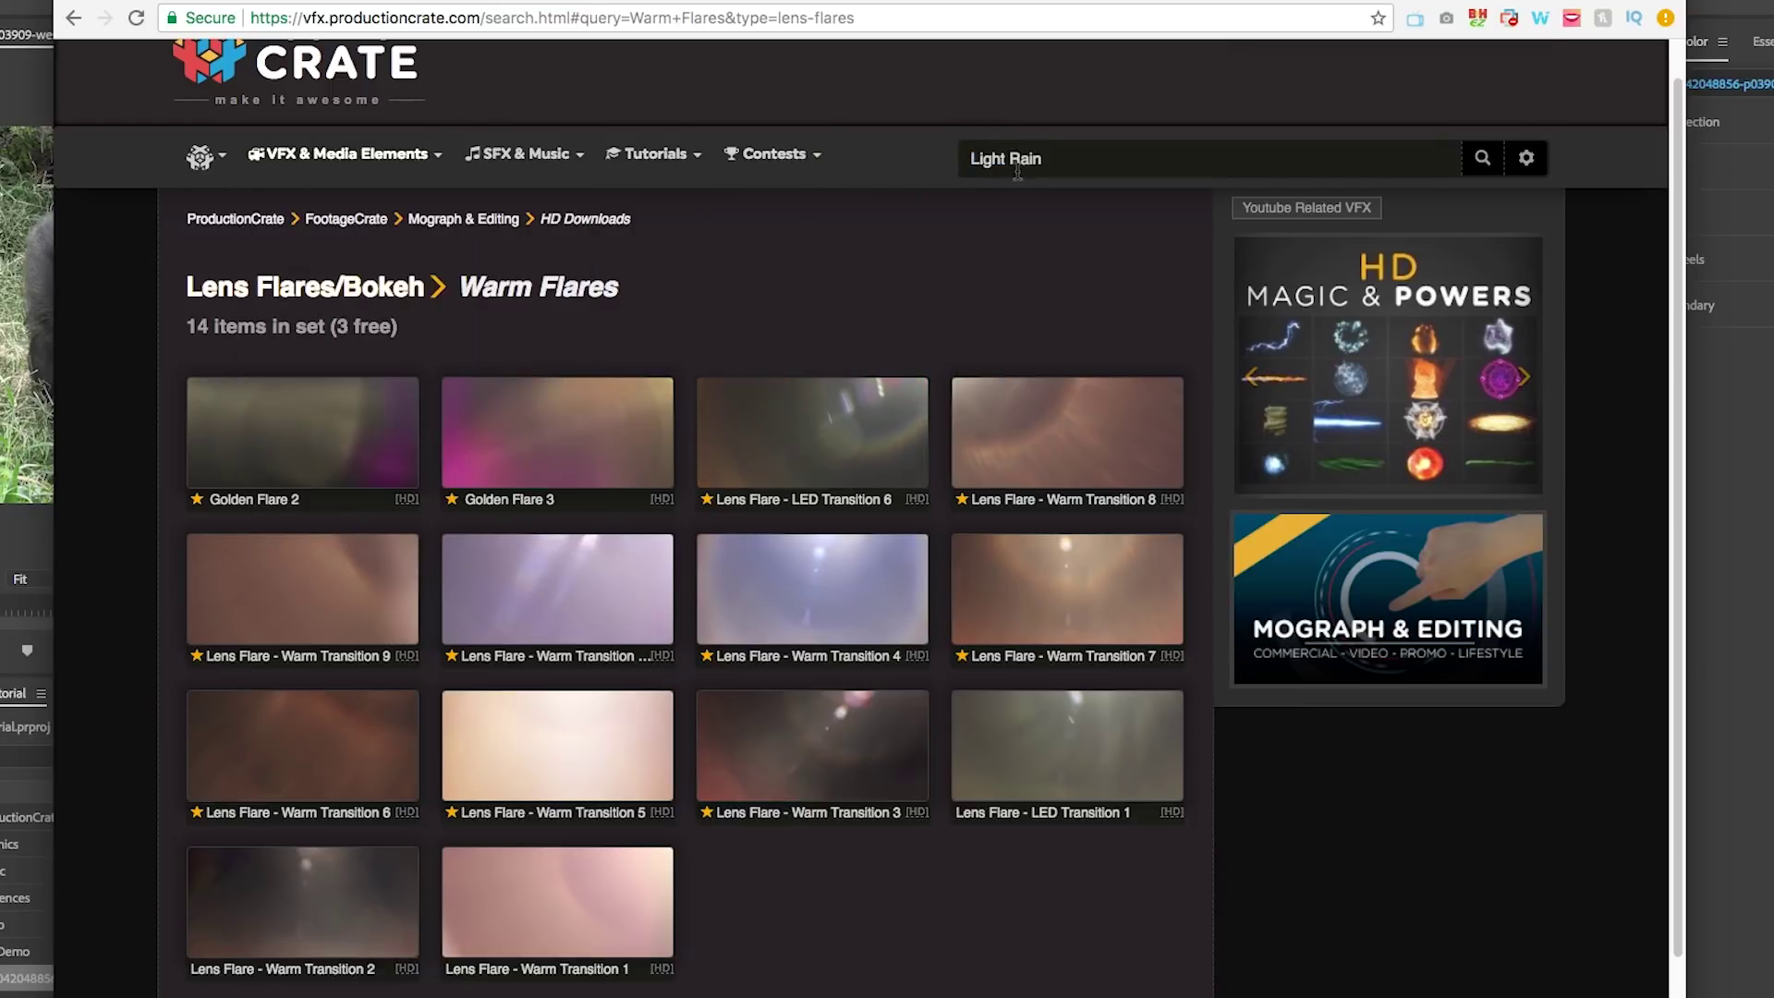
{"action": "triple_click", "coordinate": [1017, 168]}
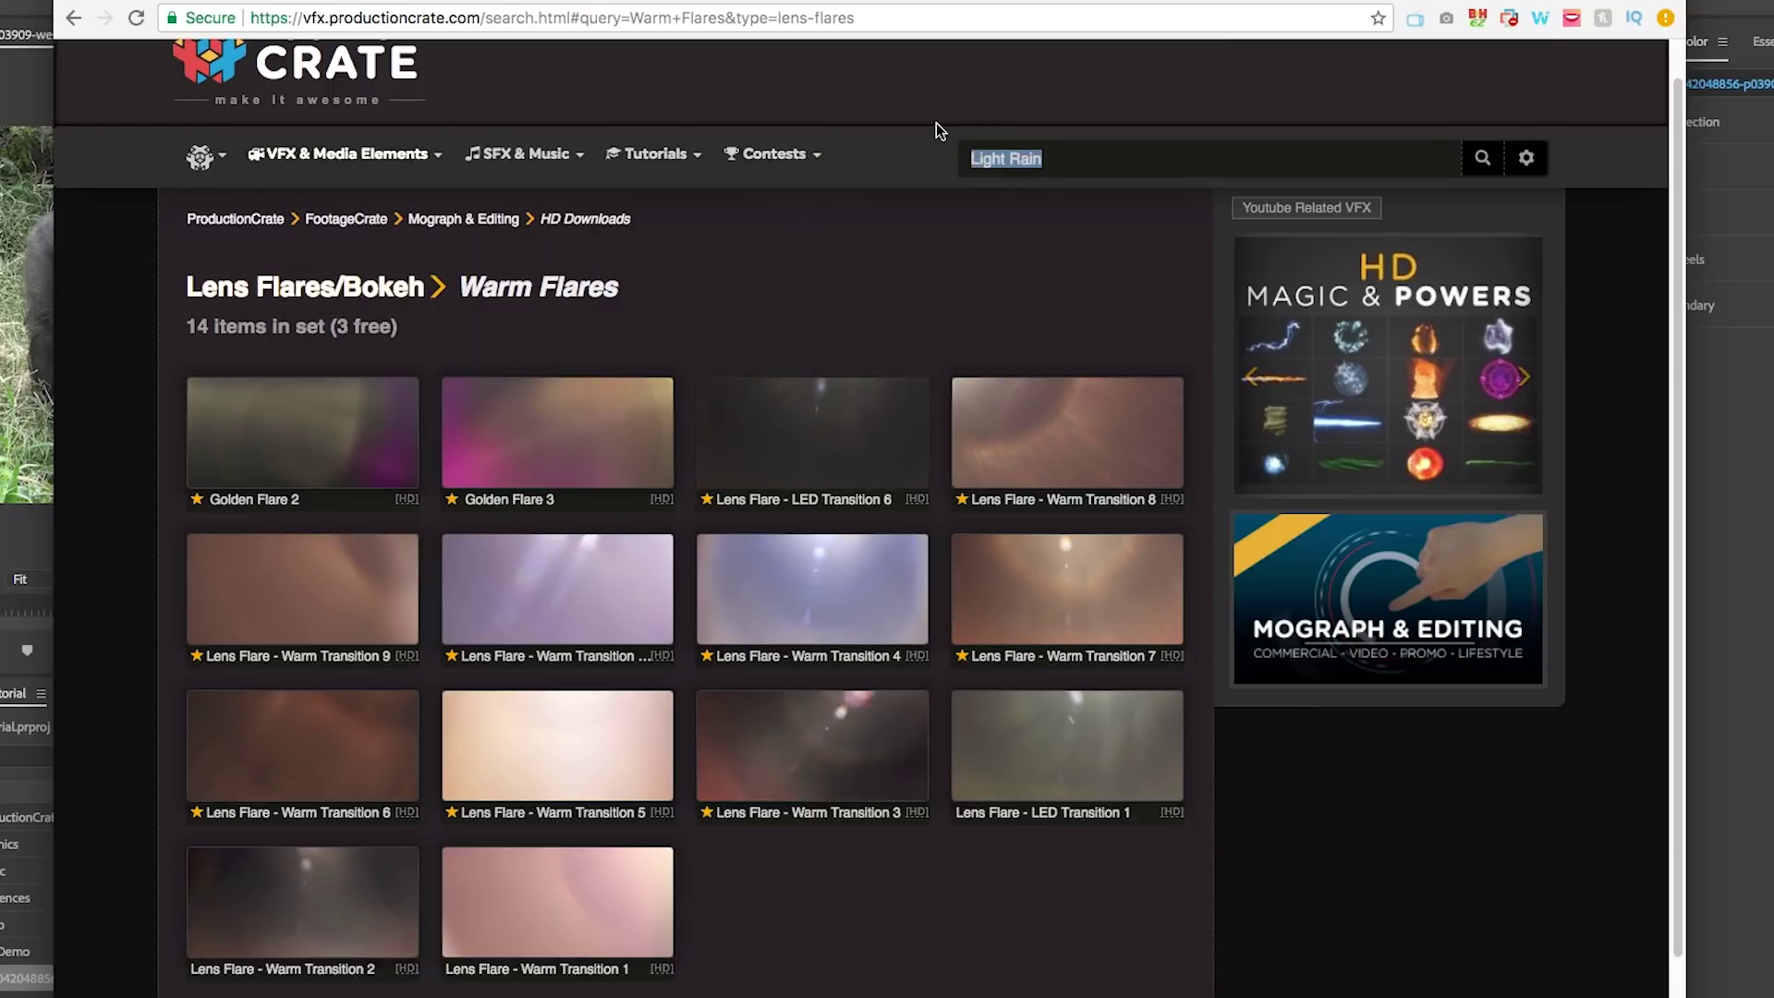
{"action": "type", "text": "light ri"}
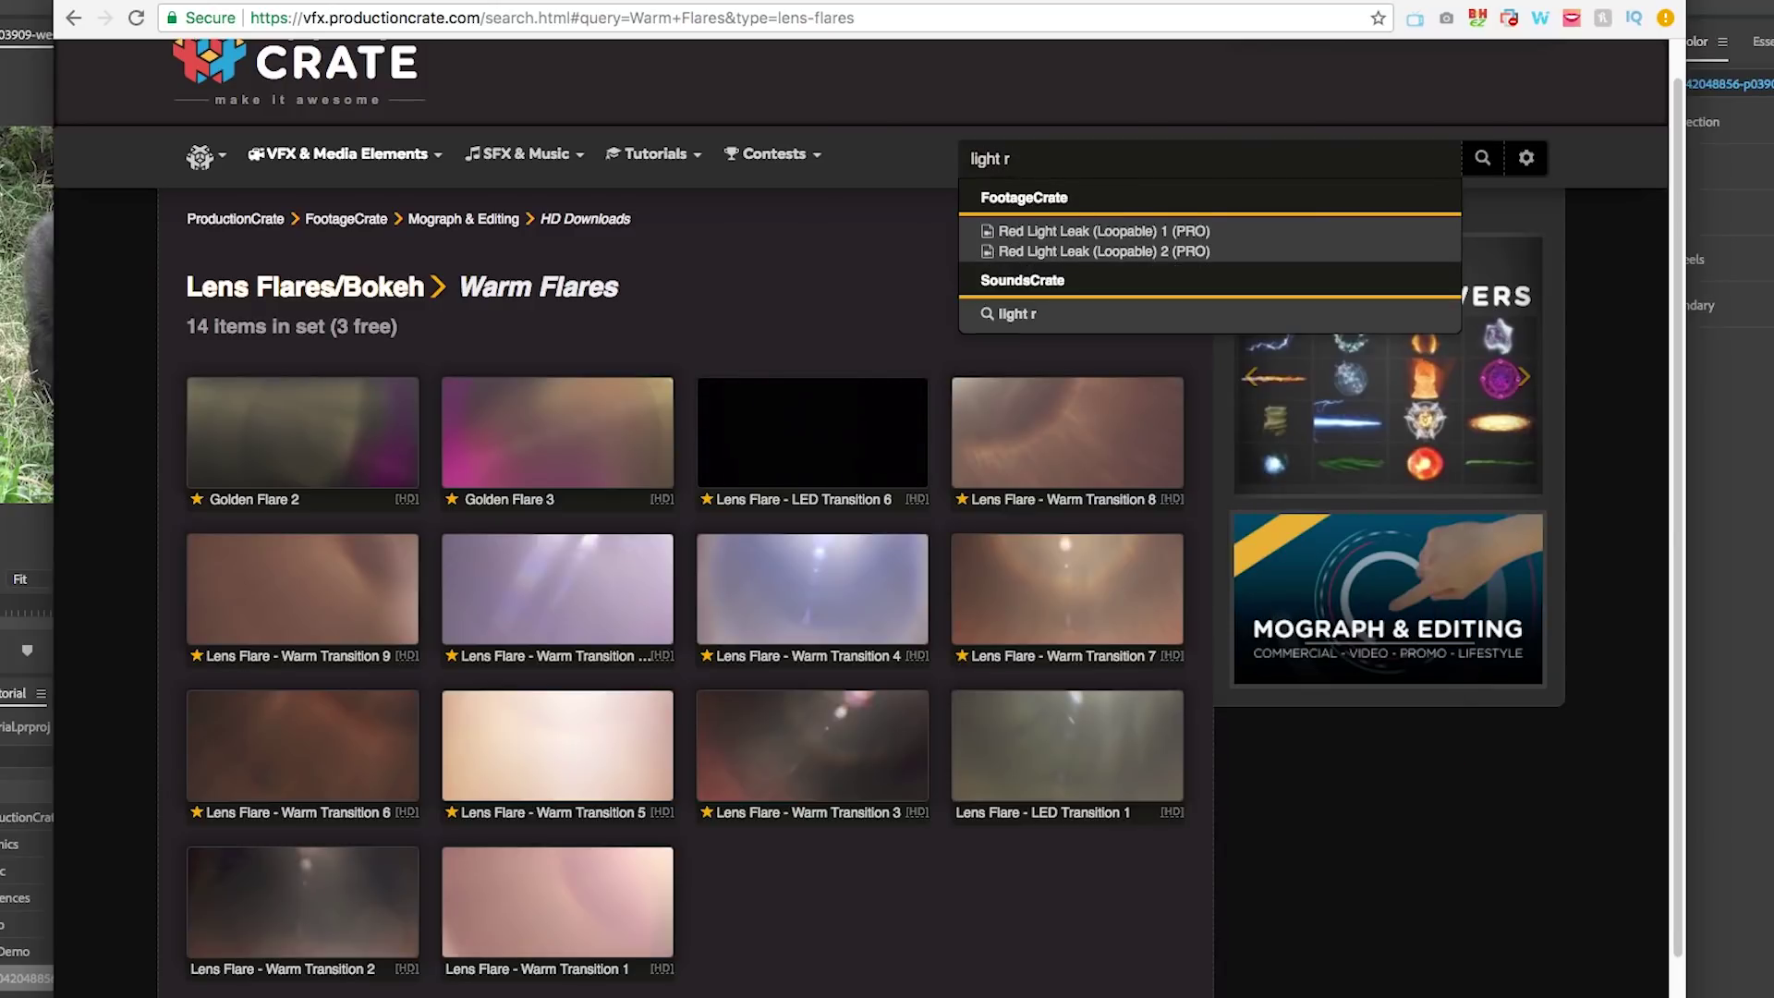
{"action": "key", "text": "Return"}
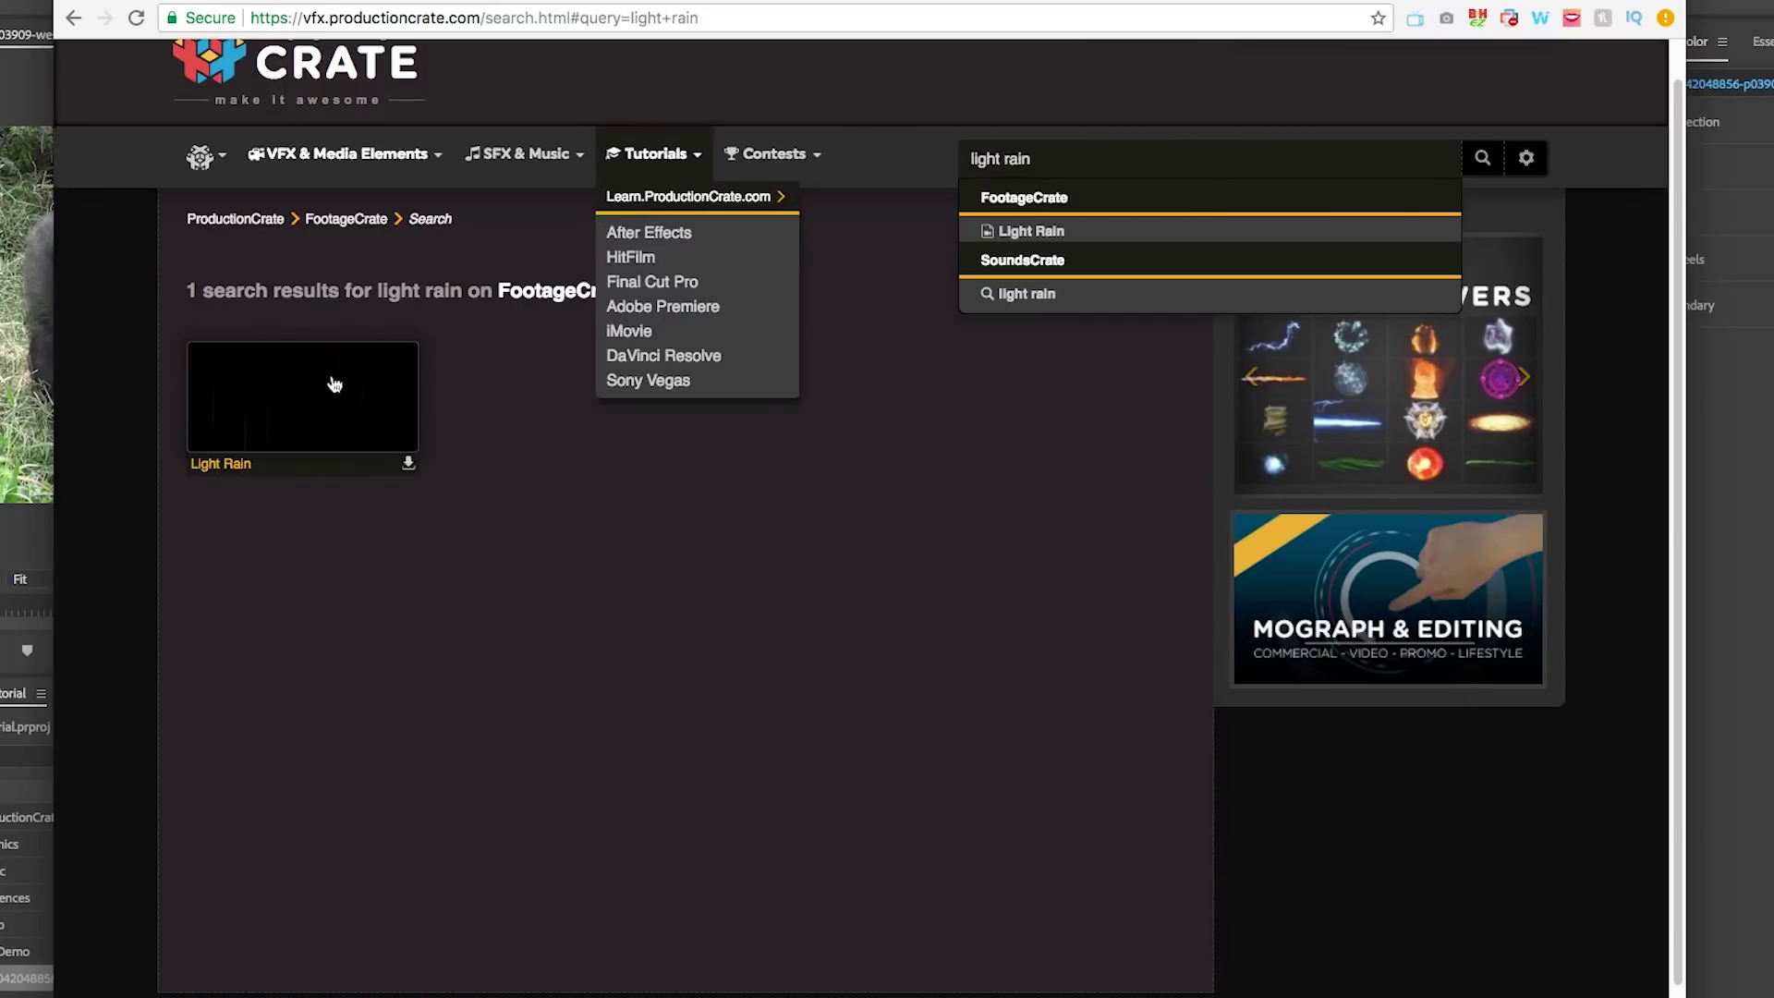
{"action": "left_click", "coordinate": [336, 407]}
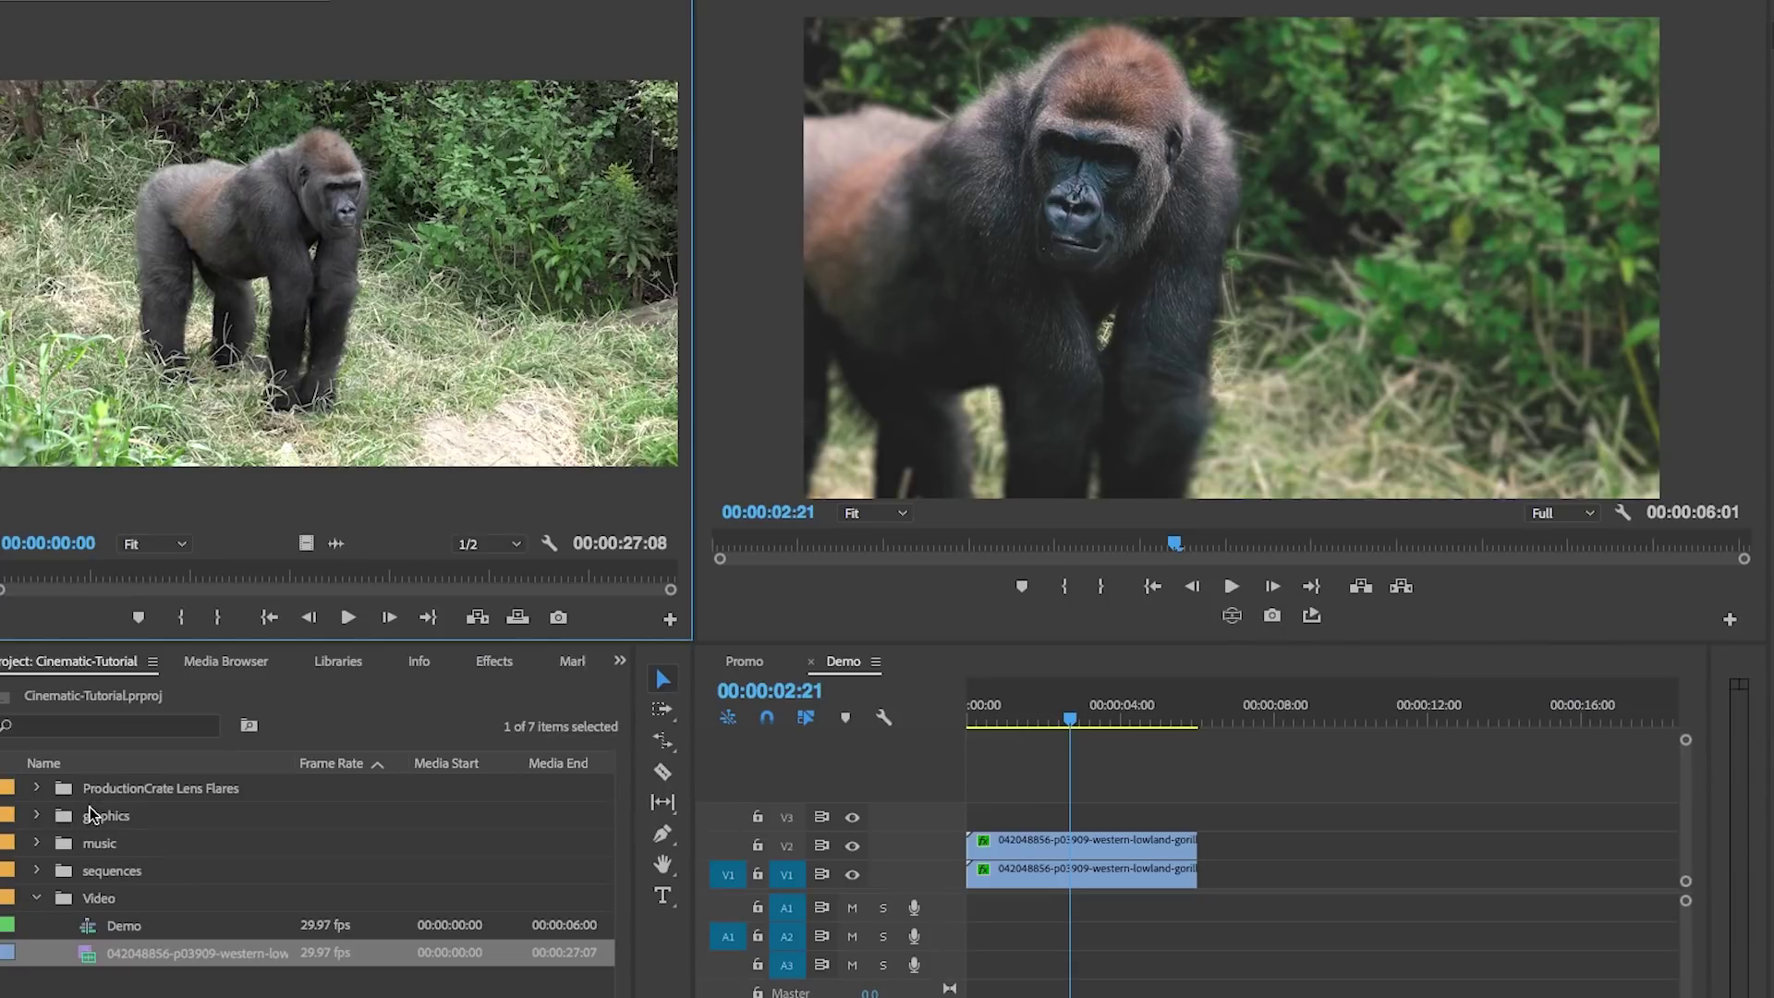
{"action": "left_click", "coordinate": [37, 789]}
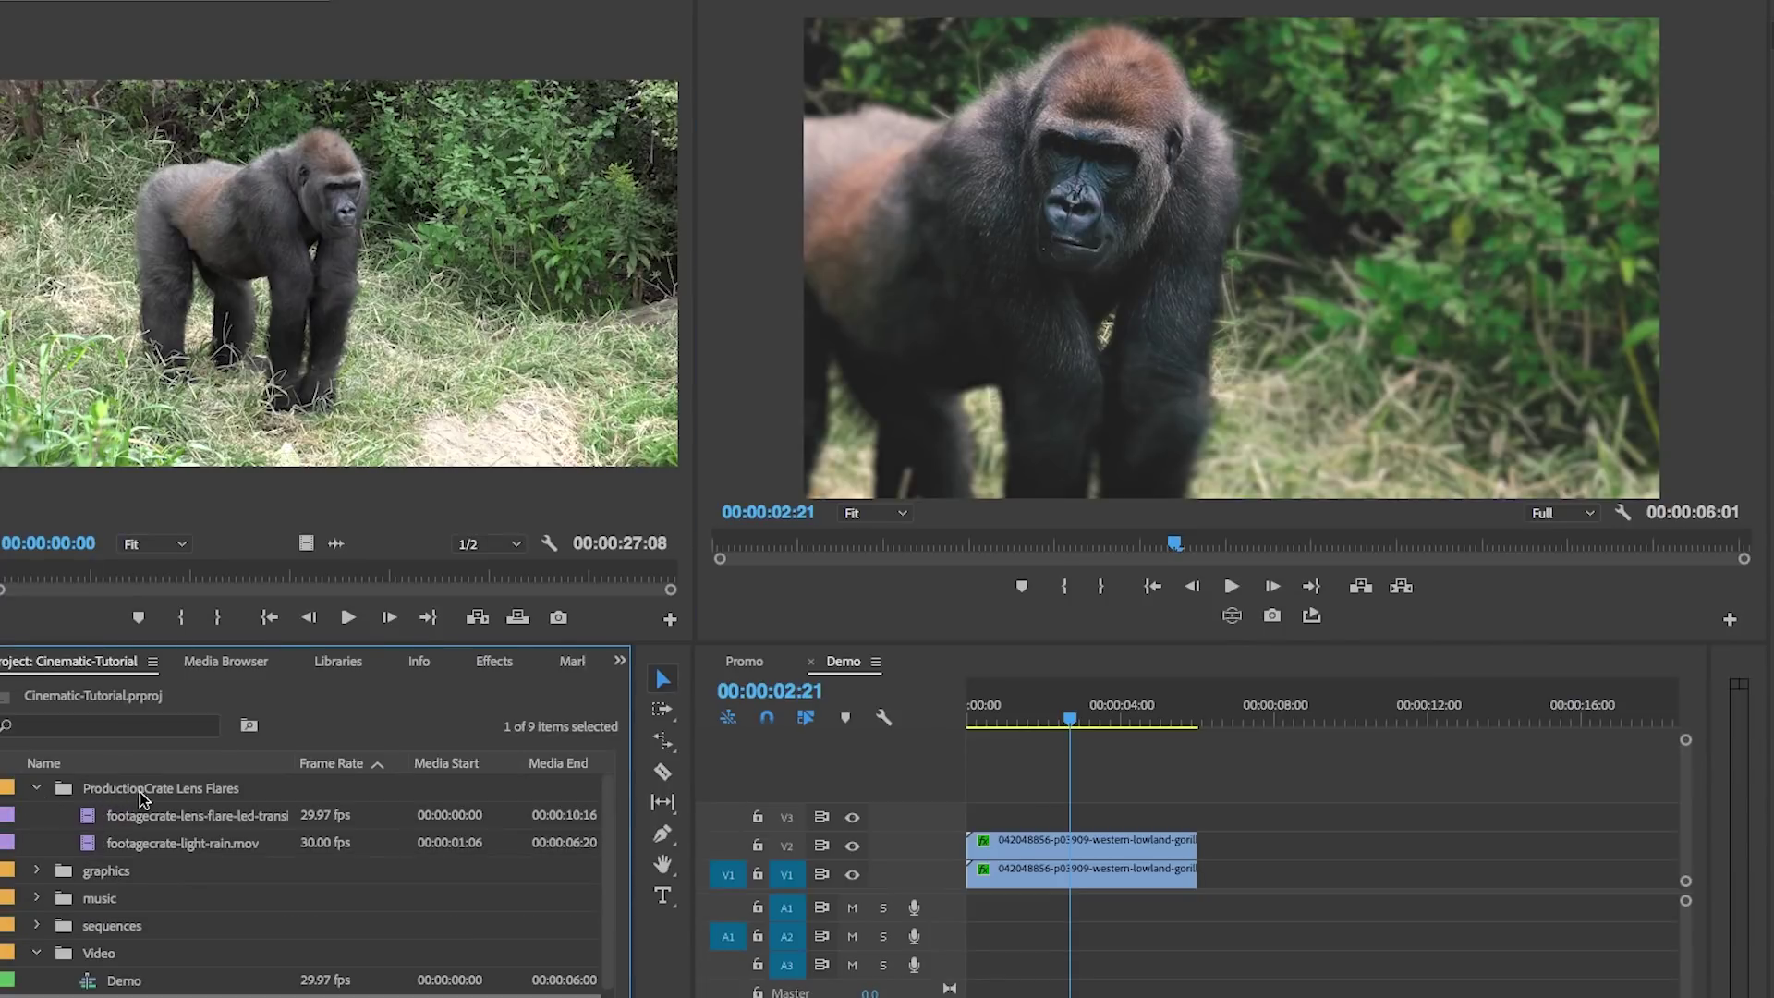
Place the LED lens-flare clip on V3, trimmed to the gorilla clip's length.
{"action": "left_click", "coordinate": [170, 839]}
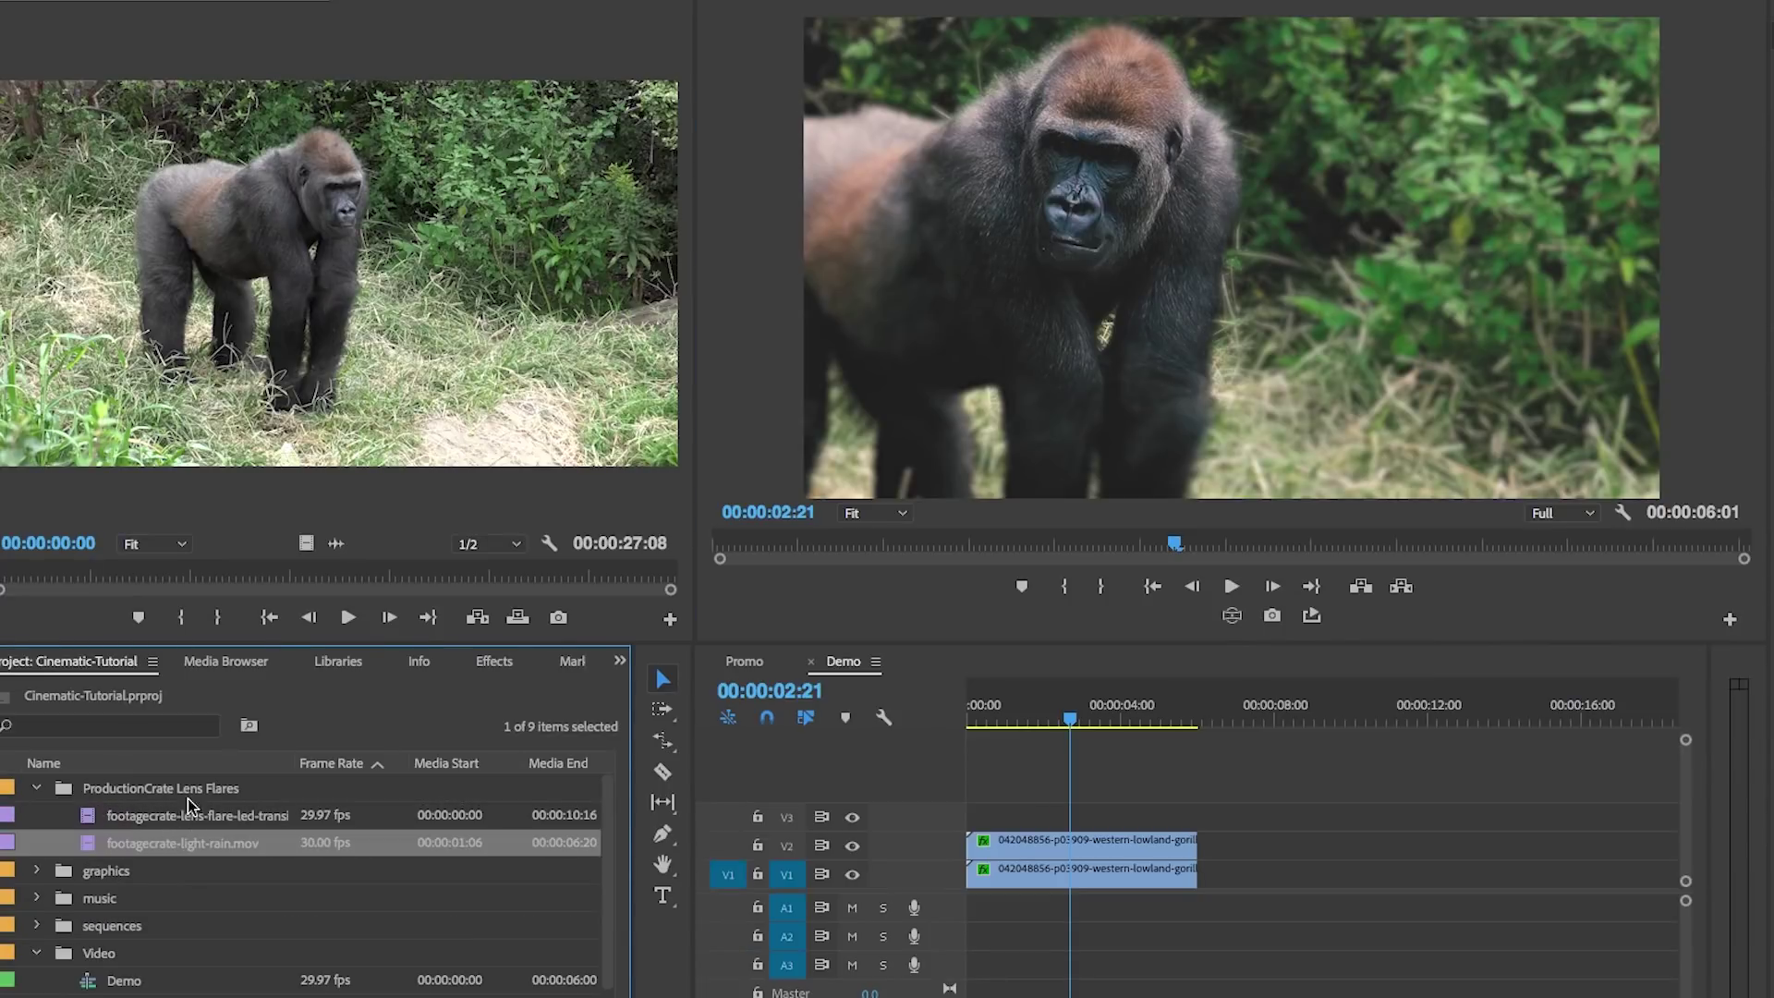
{"action": "left_click", "coordinate": [146, 816]}
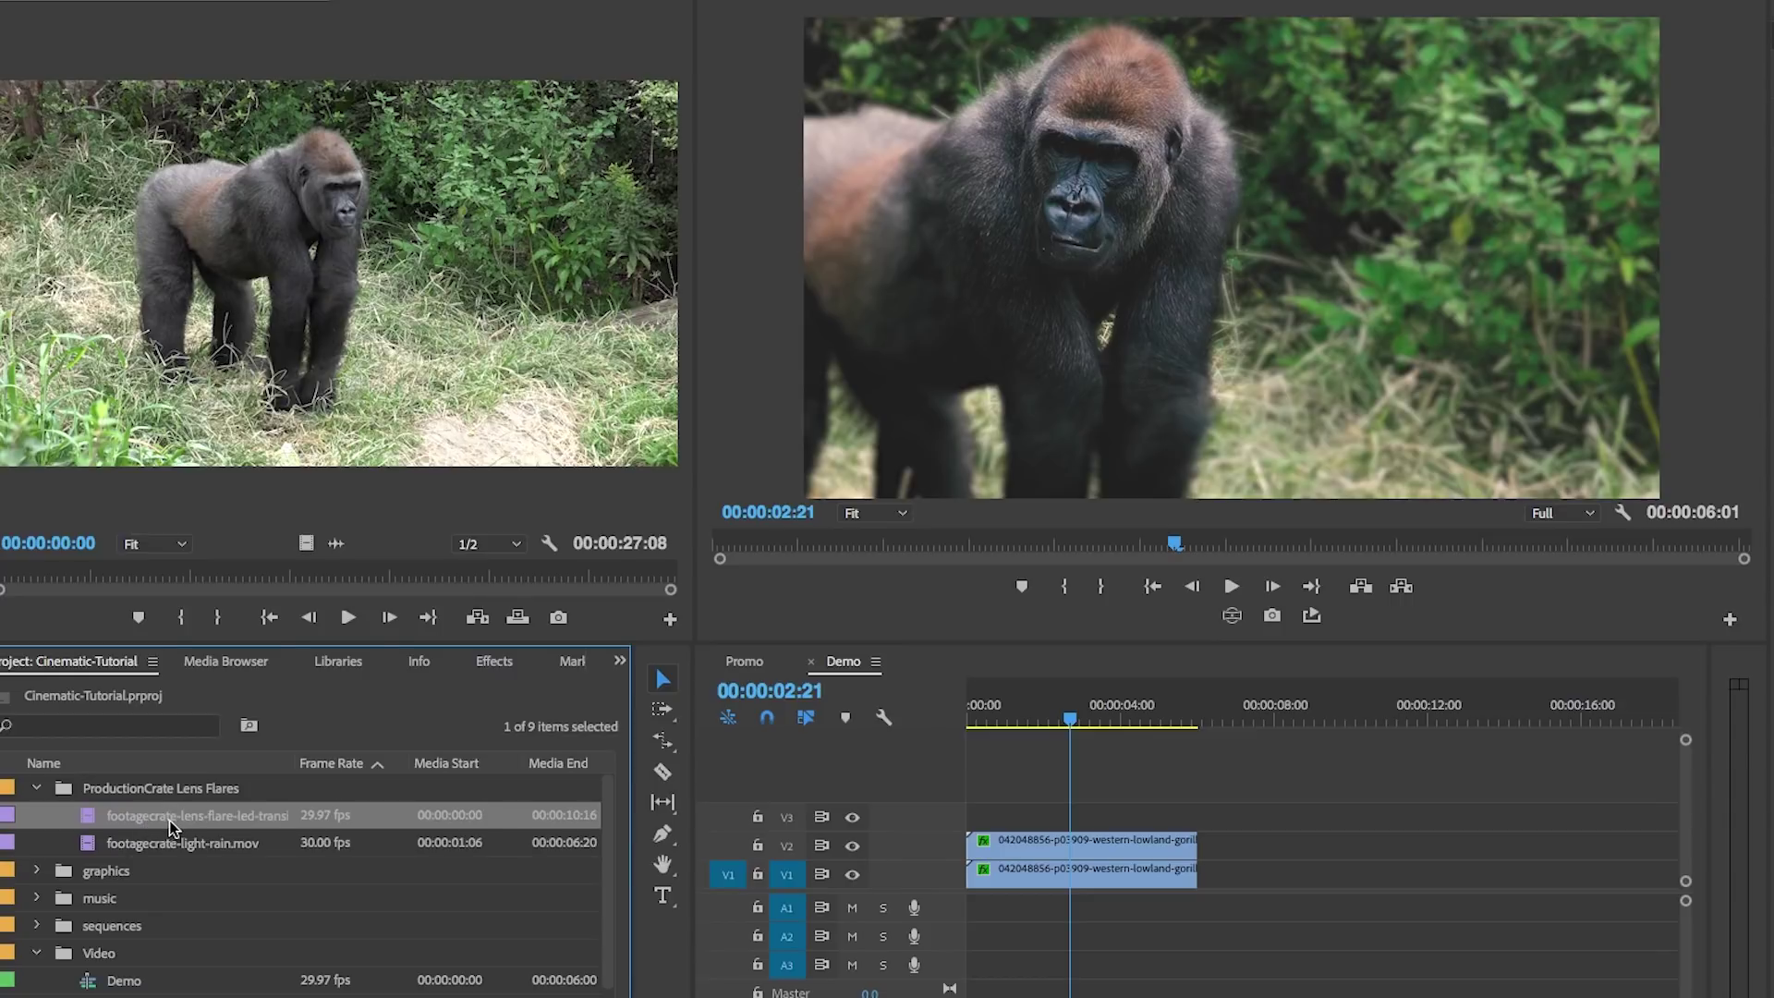
{"action": "left_click", "coordinate": [188, 848]}
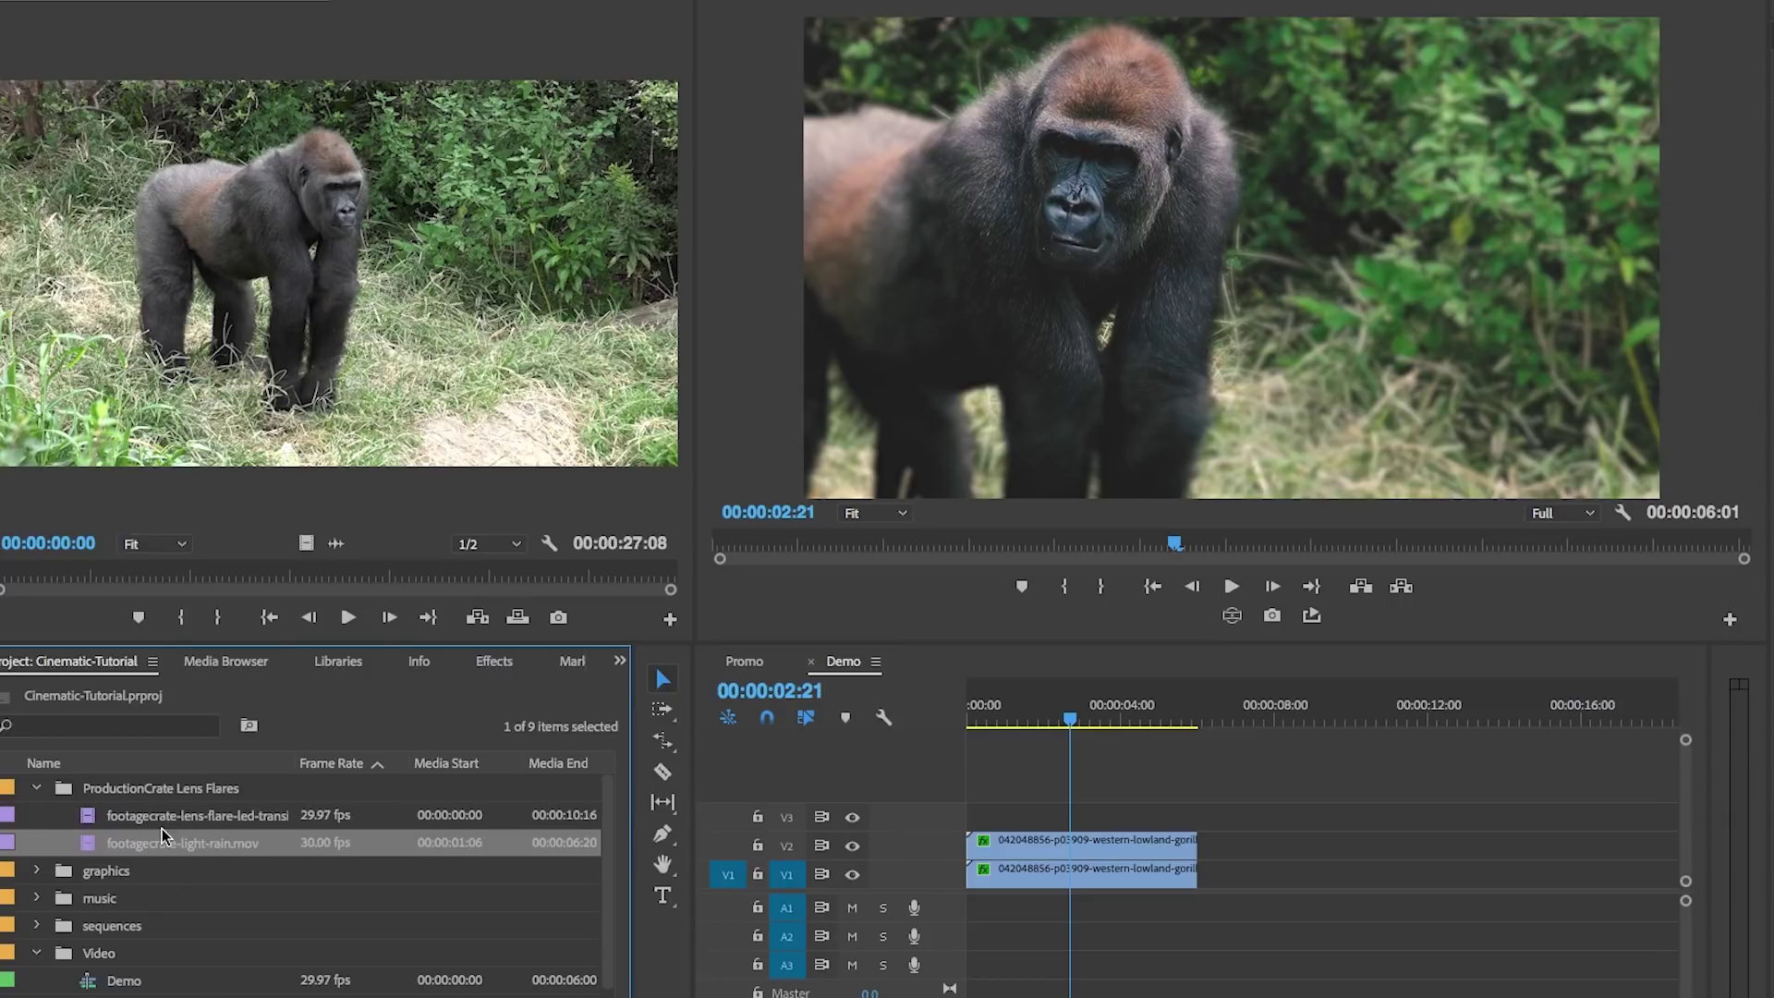
{"action": "left_click", "coordinate": [157, 826]}
{"action": "left_click_drag", "start_coordinate": [92, 820], "coordinate": [926, 815]}
{"action": "left_click_drag", "start_coordinate": [1372, 817], "coordinate": [1199, 826]}
Set the flare clip to frame size so it fills the frame at Scale 200.
{"action": "left_click", "coordinate": [1140, 819]}
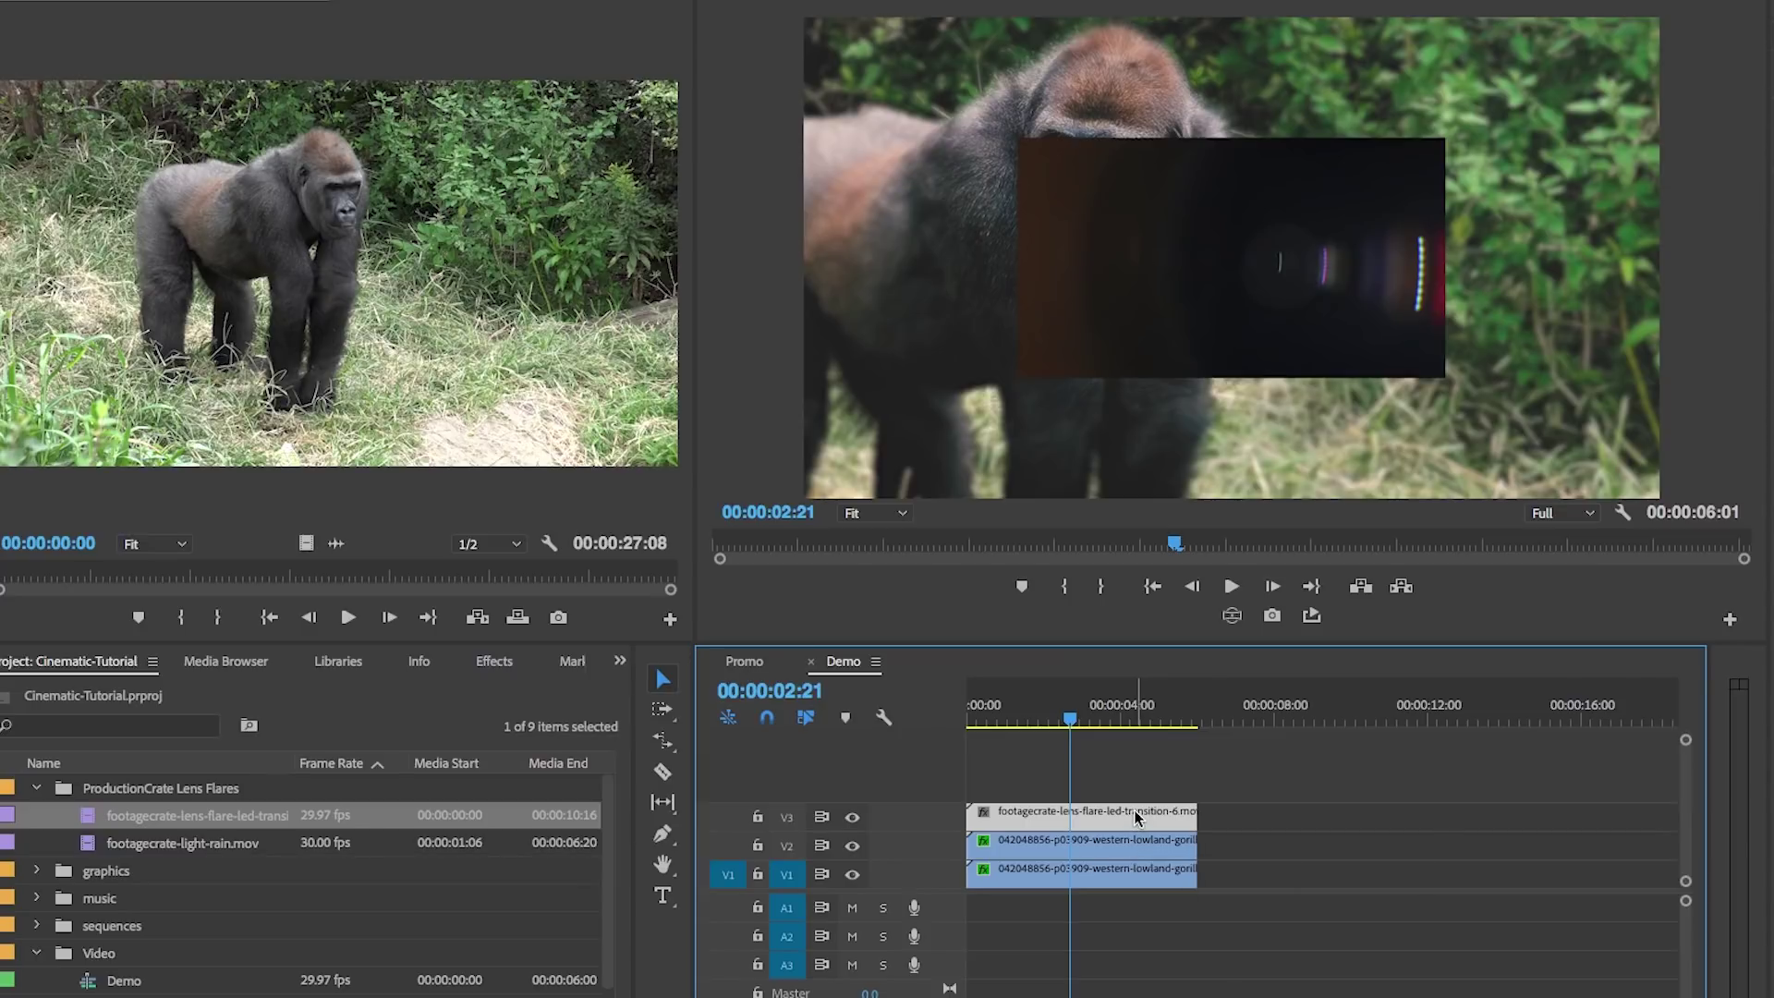
{"action": "right_click", "coordinate": [1136, 817]}
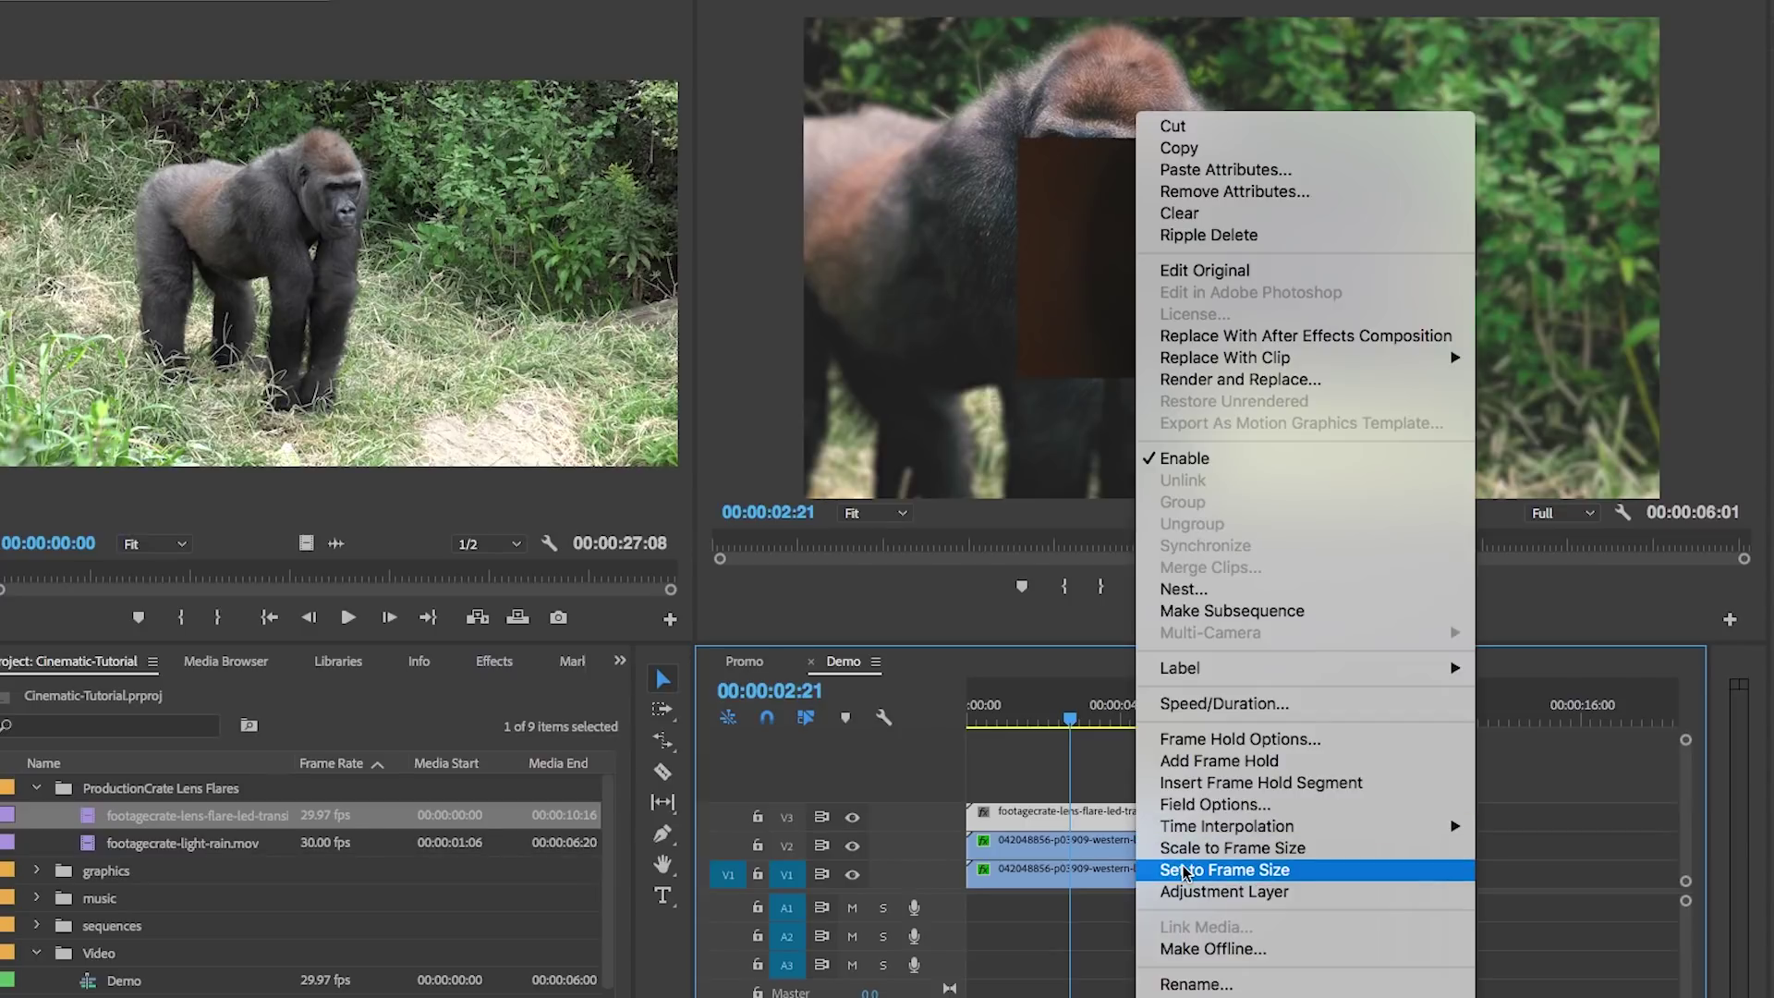
{"action": "left_click", "coordinate": [1146, 864]}
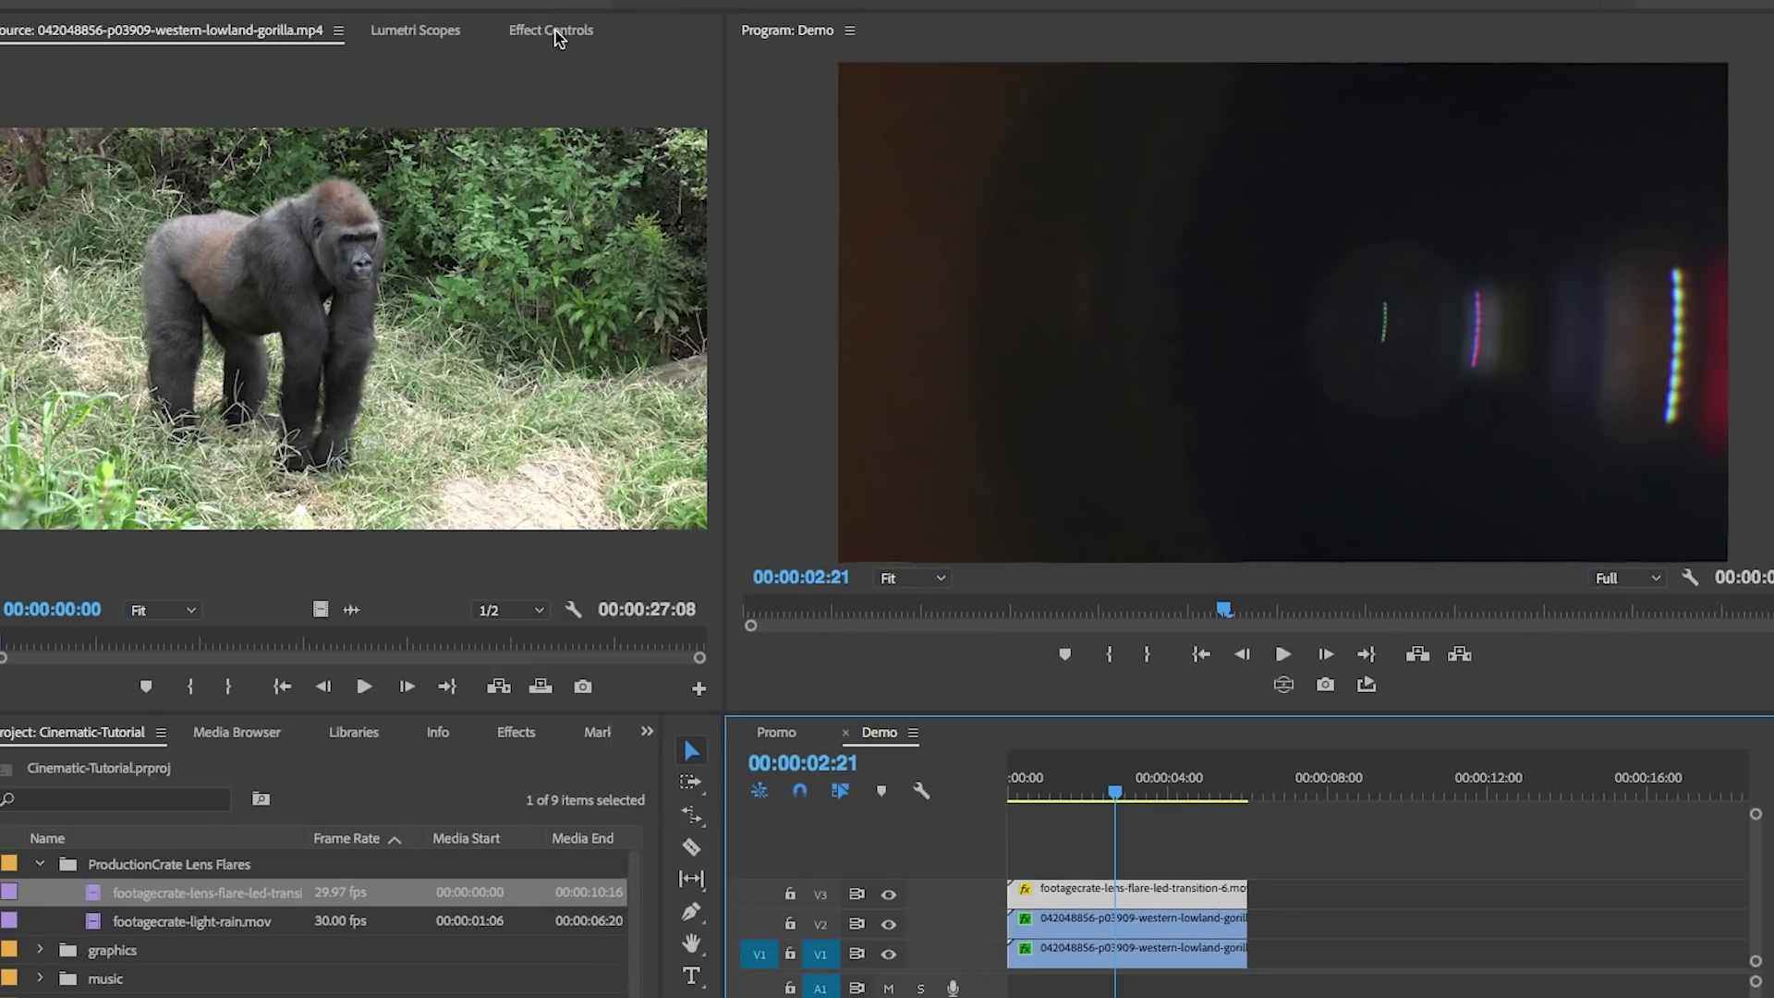
{"action": "left_click", "coordinate": [552, 31]}
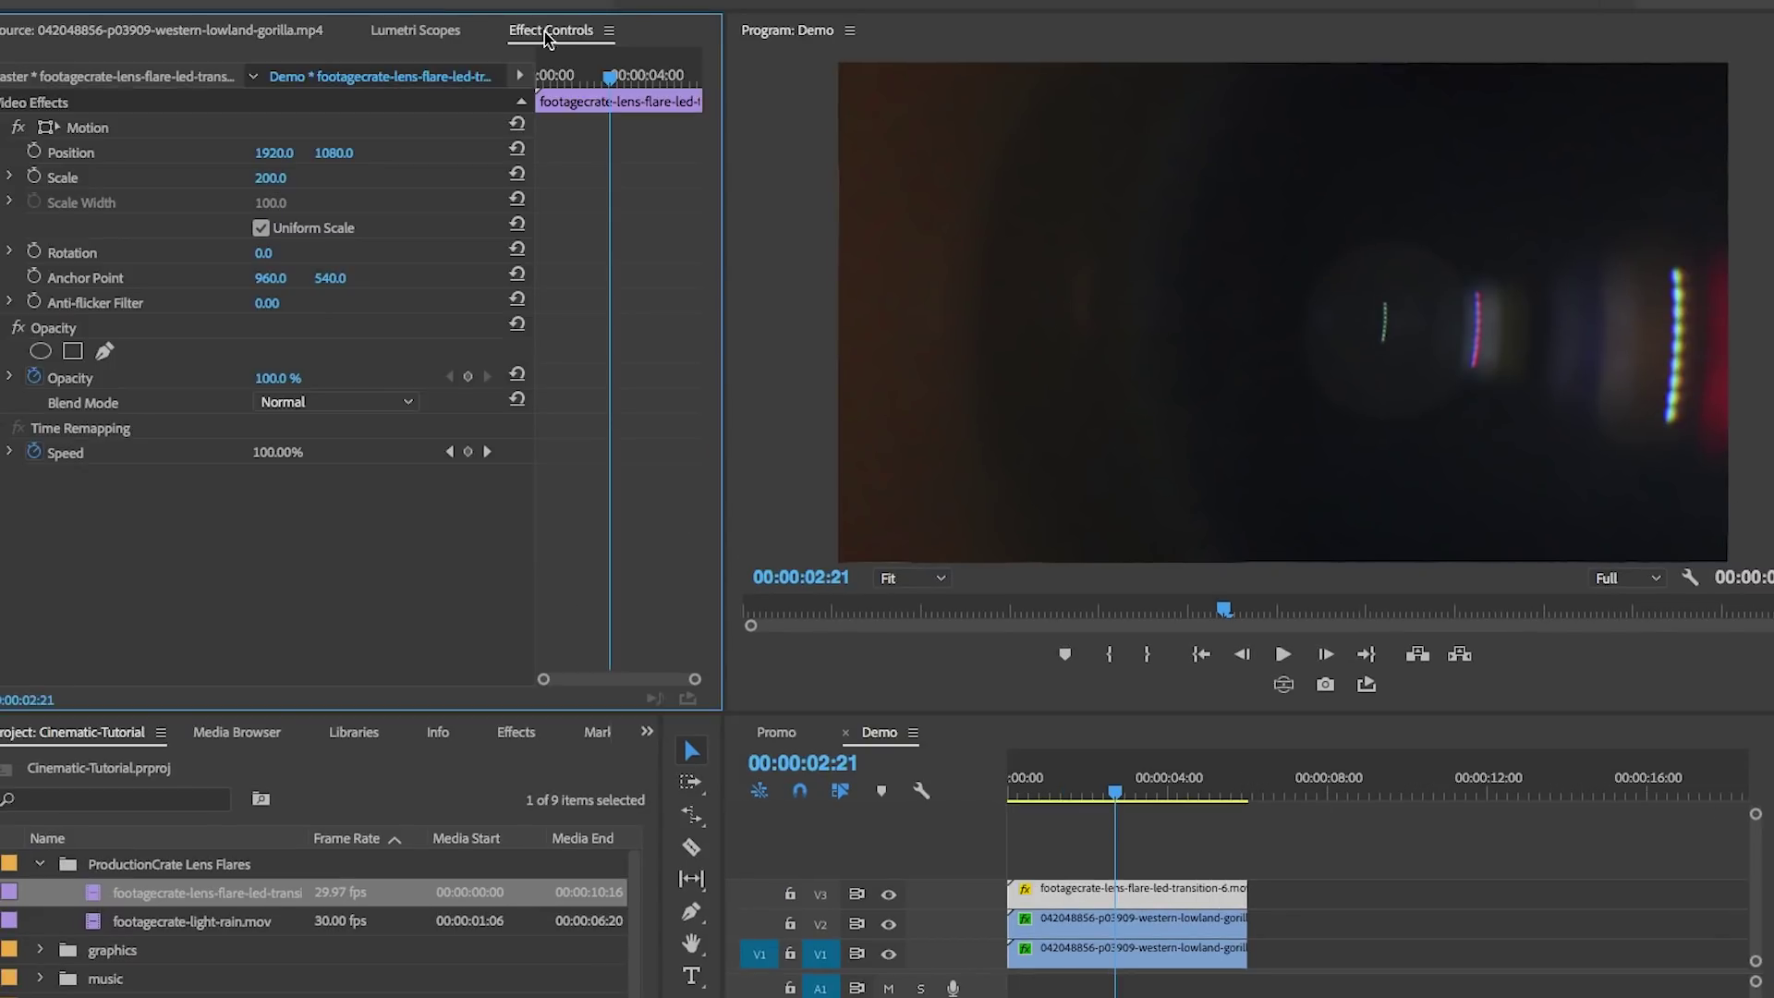
Set the flare's Blend Mode to Screen and its Opacity to 30%.
{"action": "left_click", "coordinate": [282, 403]}
{"action": "left_click", "coordinate": [354, 632]}
{"action": "left_click_drag", "start_coordinate": [1126, 791], "coordinate": [1165, 811]}
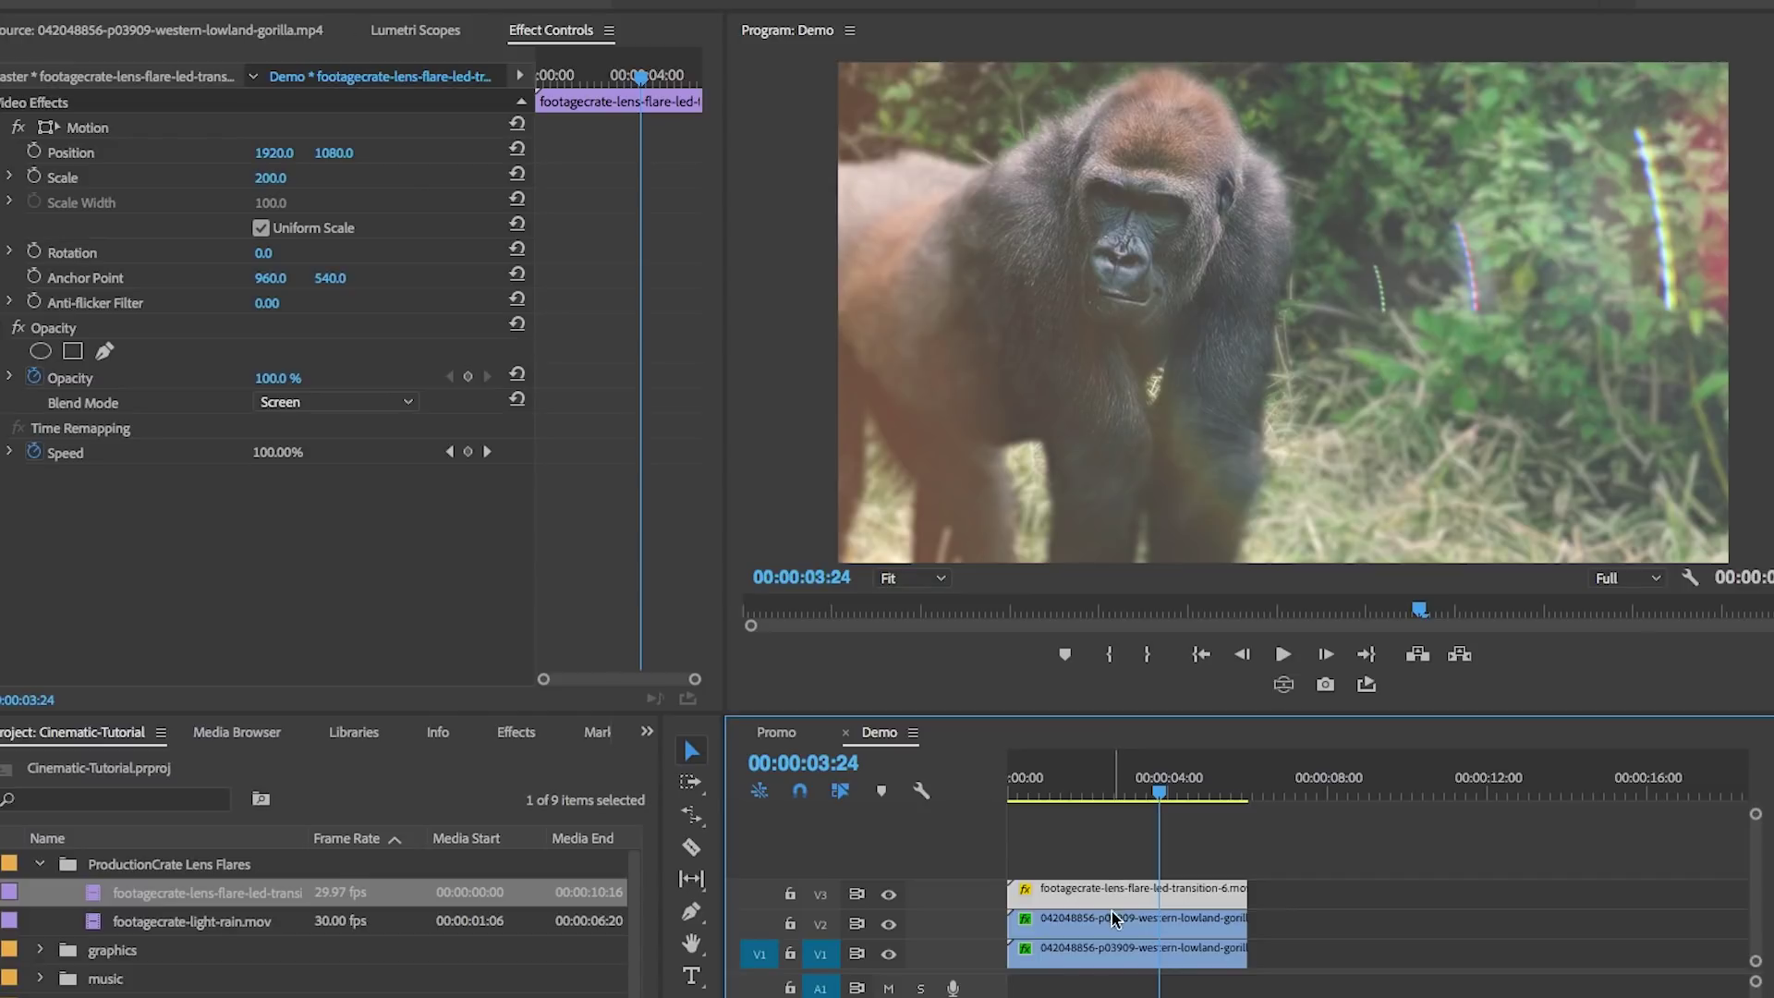
{"action": "left_click", "coordinate": [296, 380]}
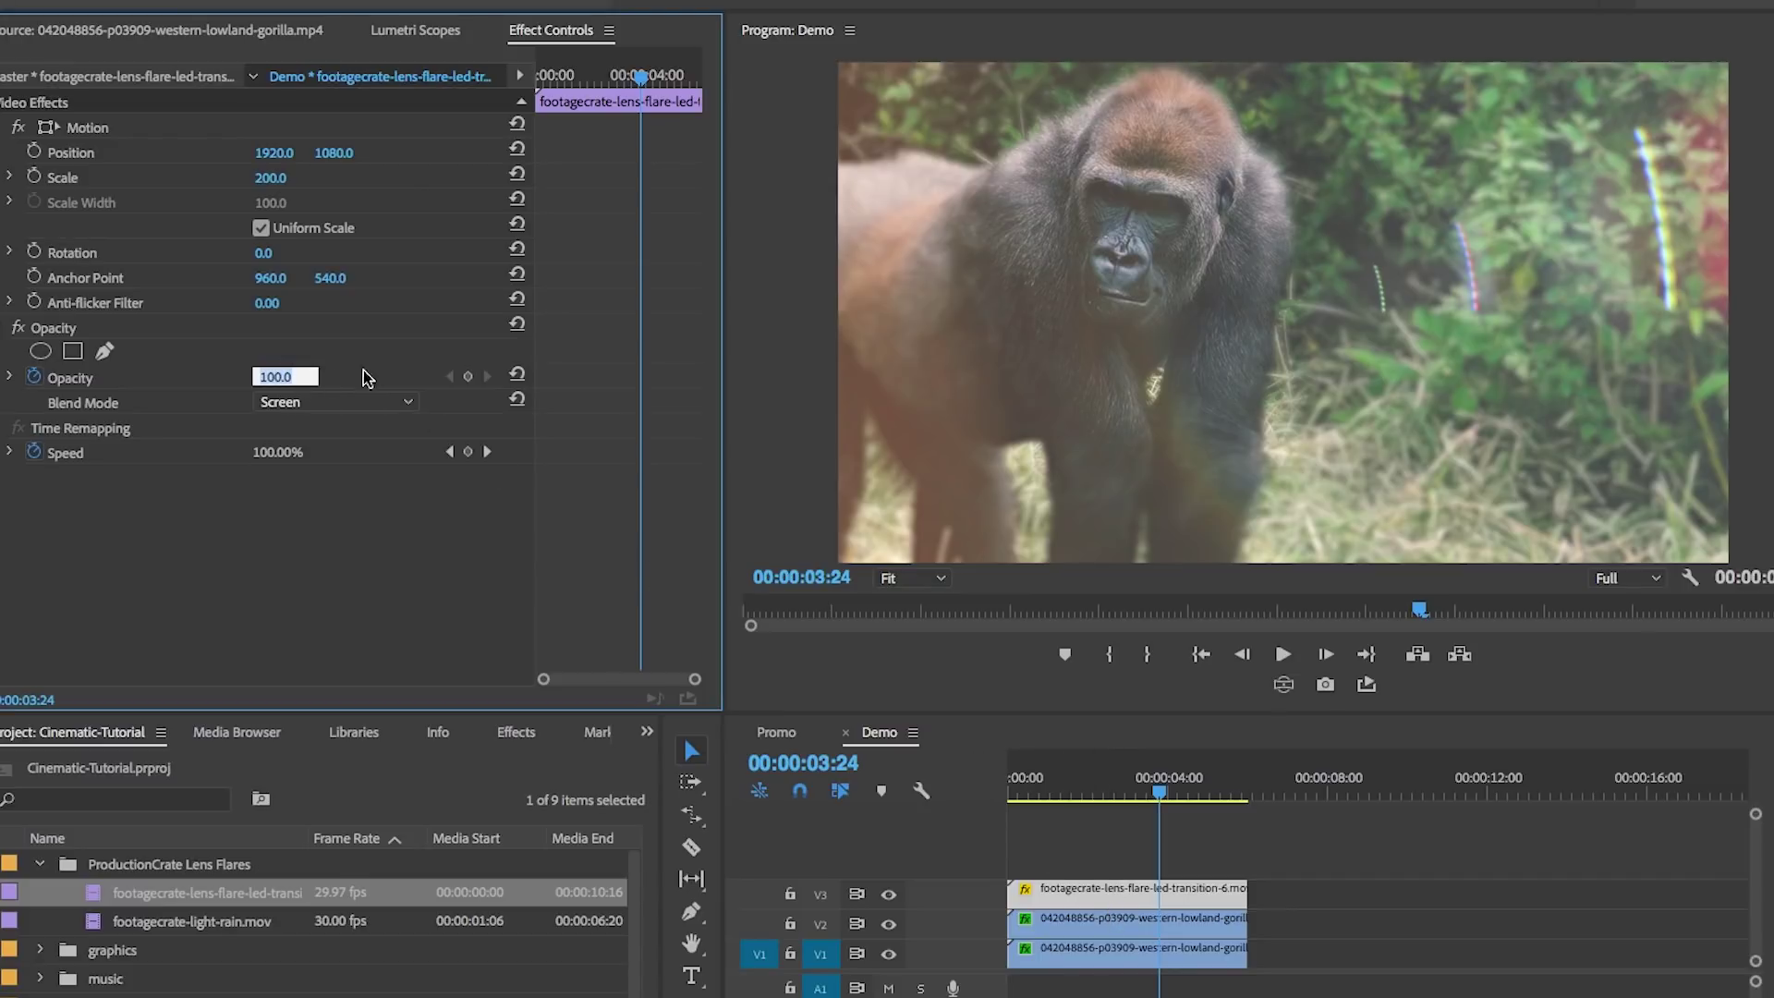
{"action": "key", "text": "Return"}
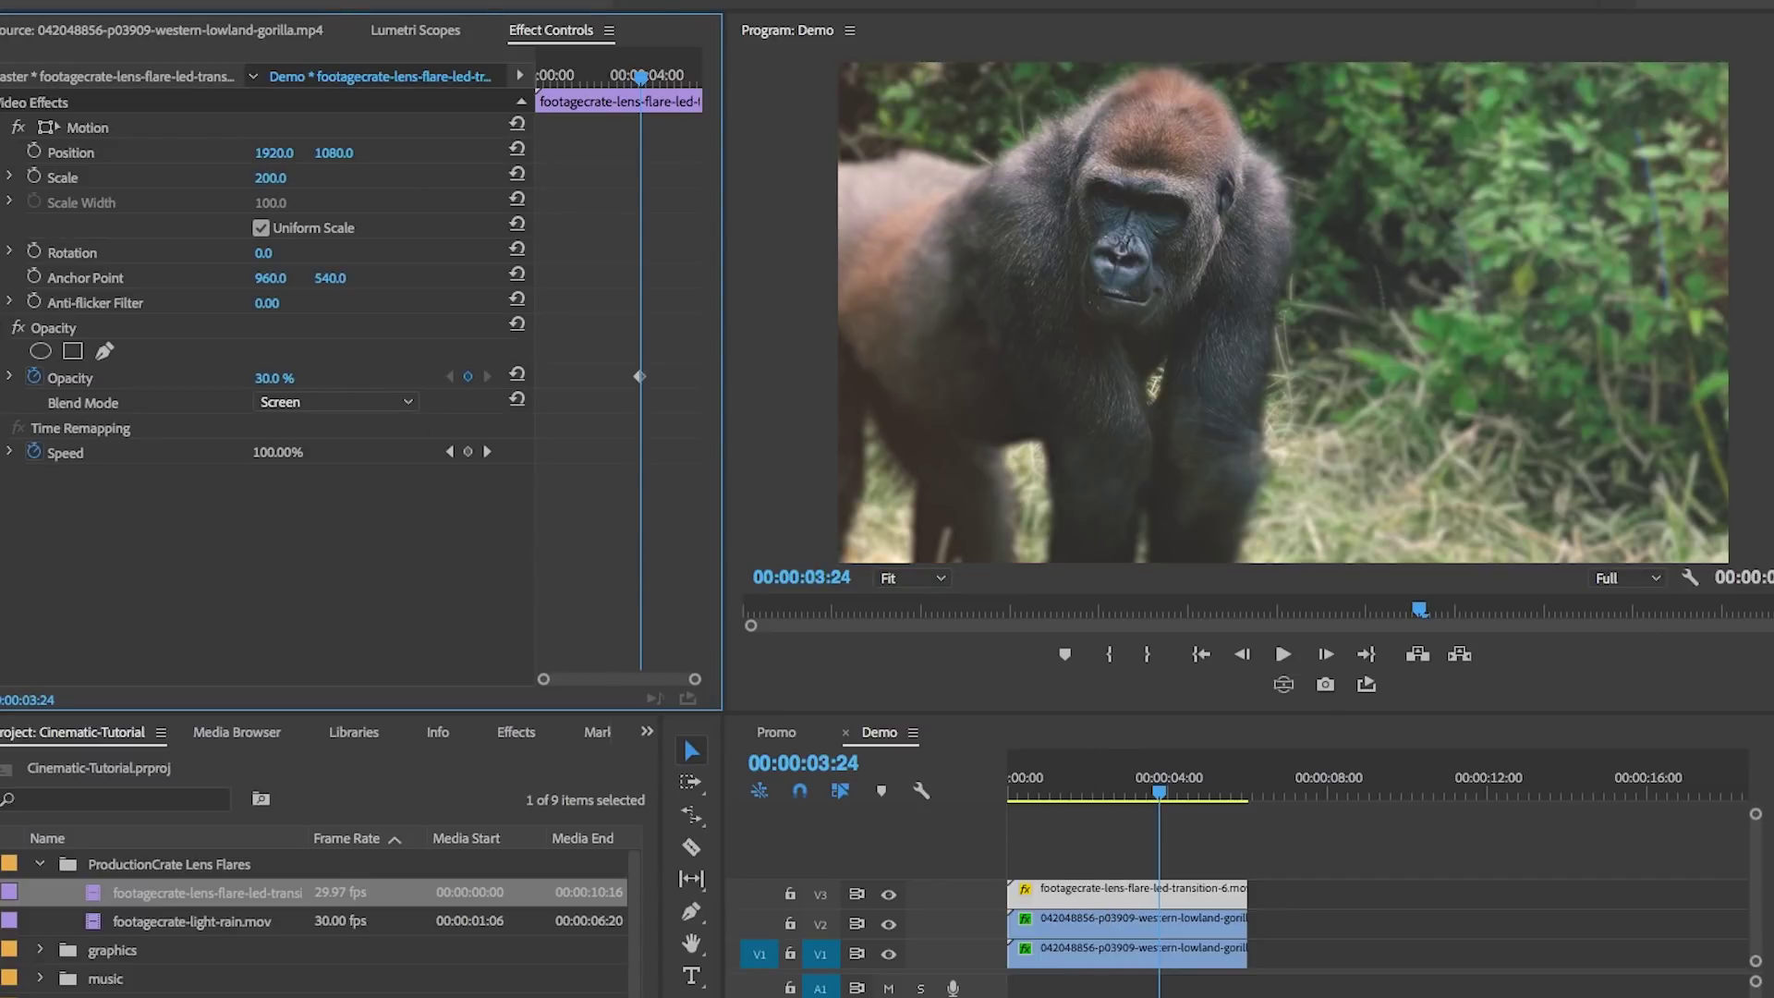
Play the sequence from the start to preview the blended flare.
{"action": "left_click_drag", "start_coordinate": [1063, 783], "coordinate": [1007, 787]}
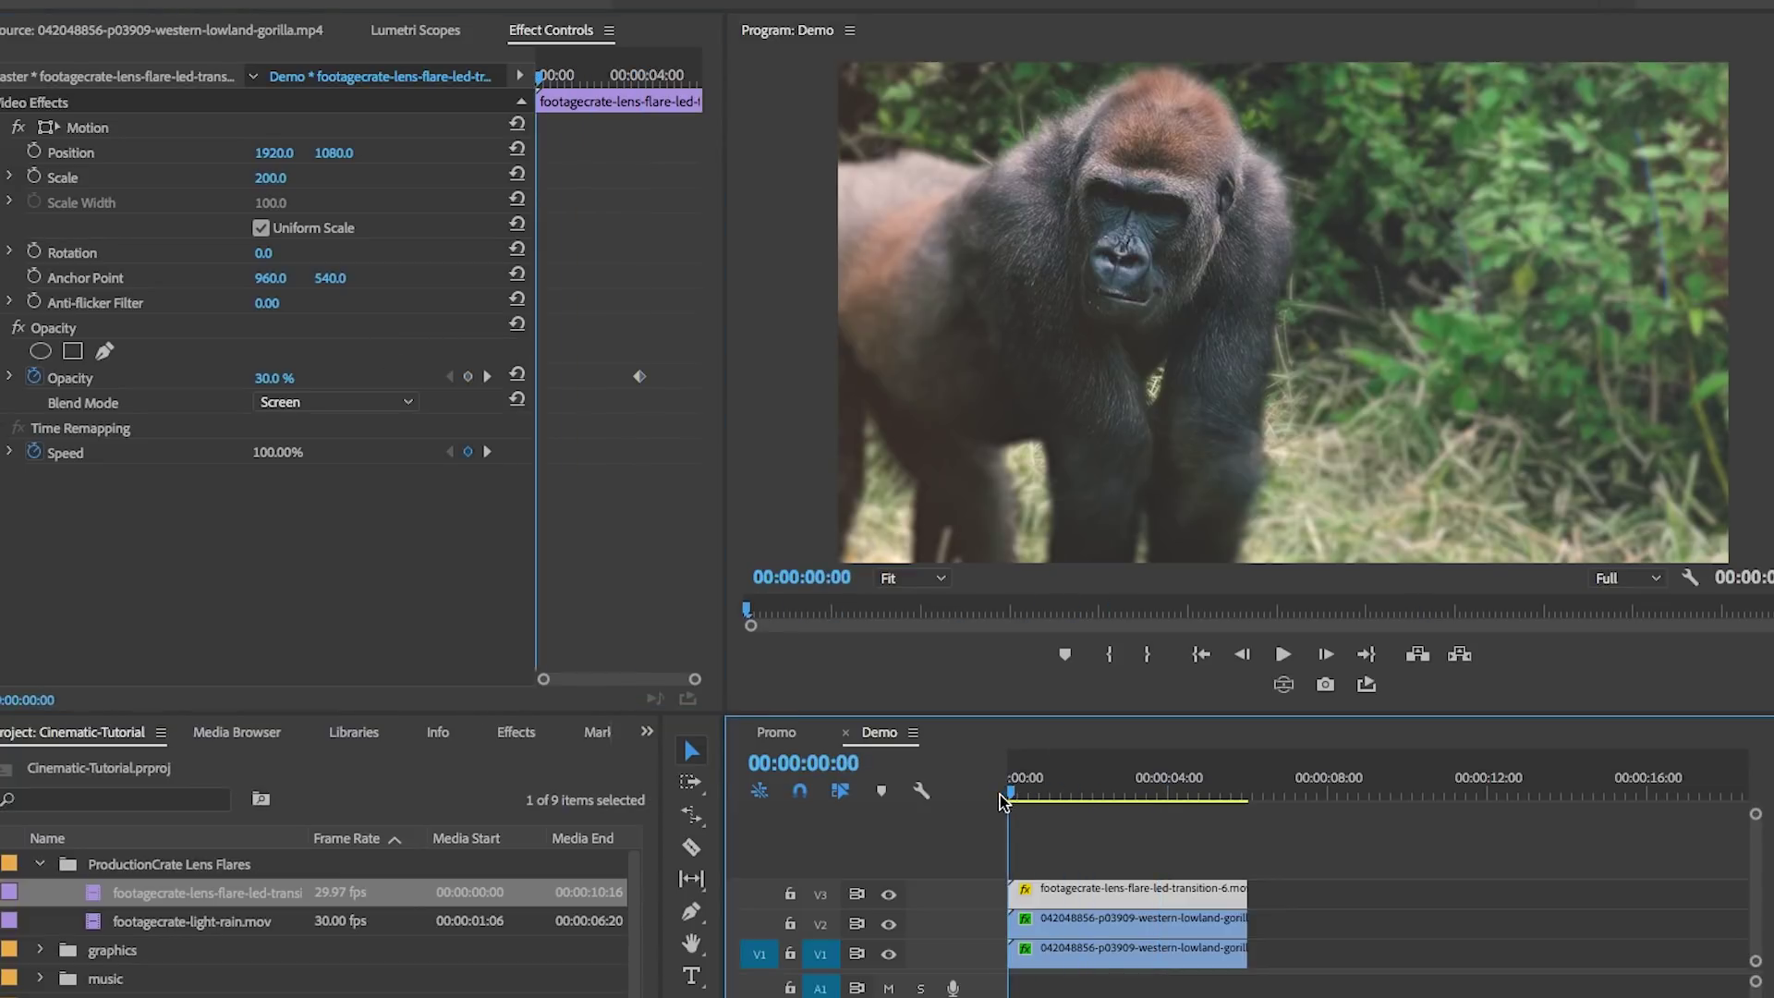
{"action": "key", "text": "space"}
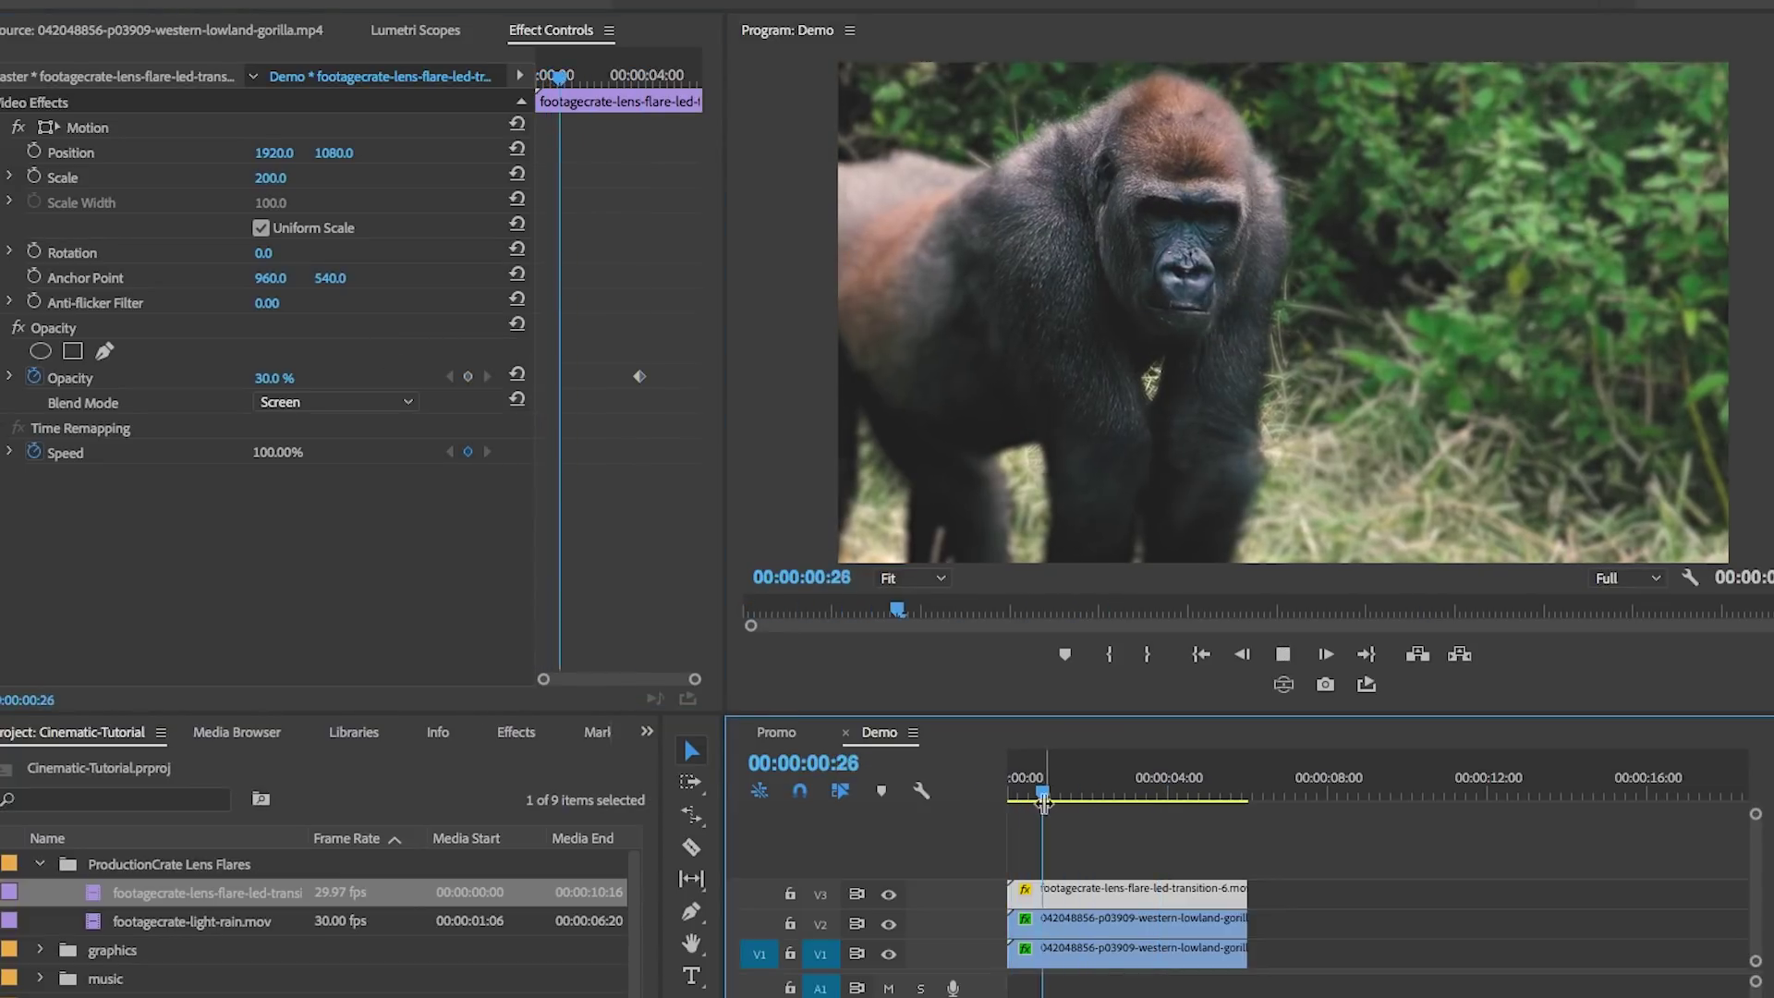
{"action": "key", "text": "space"}
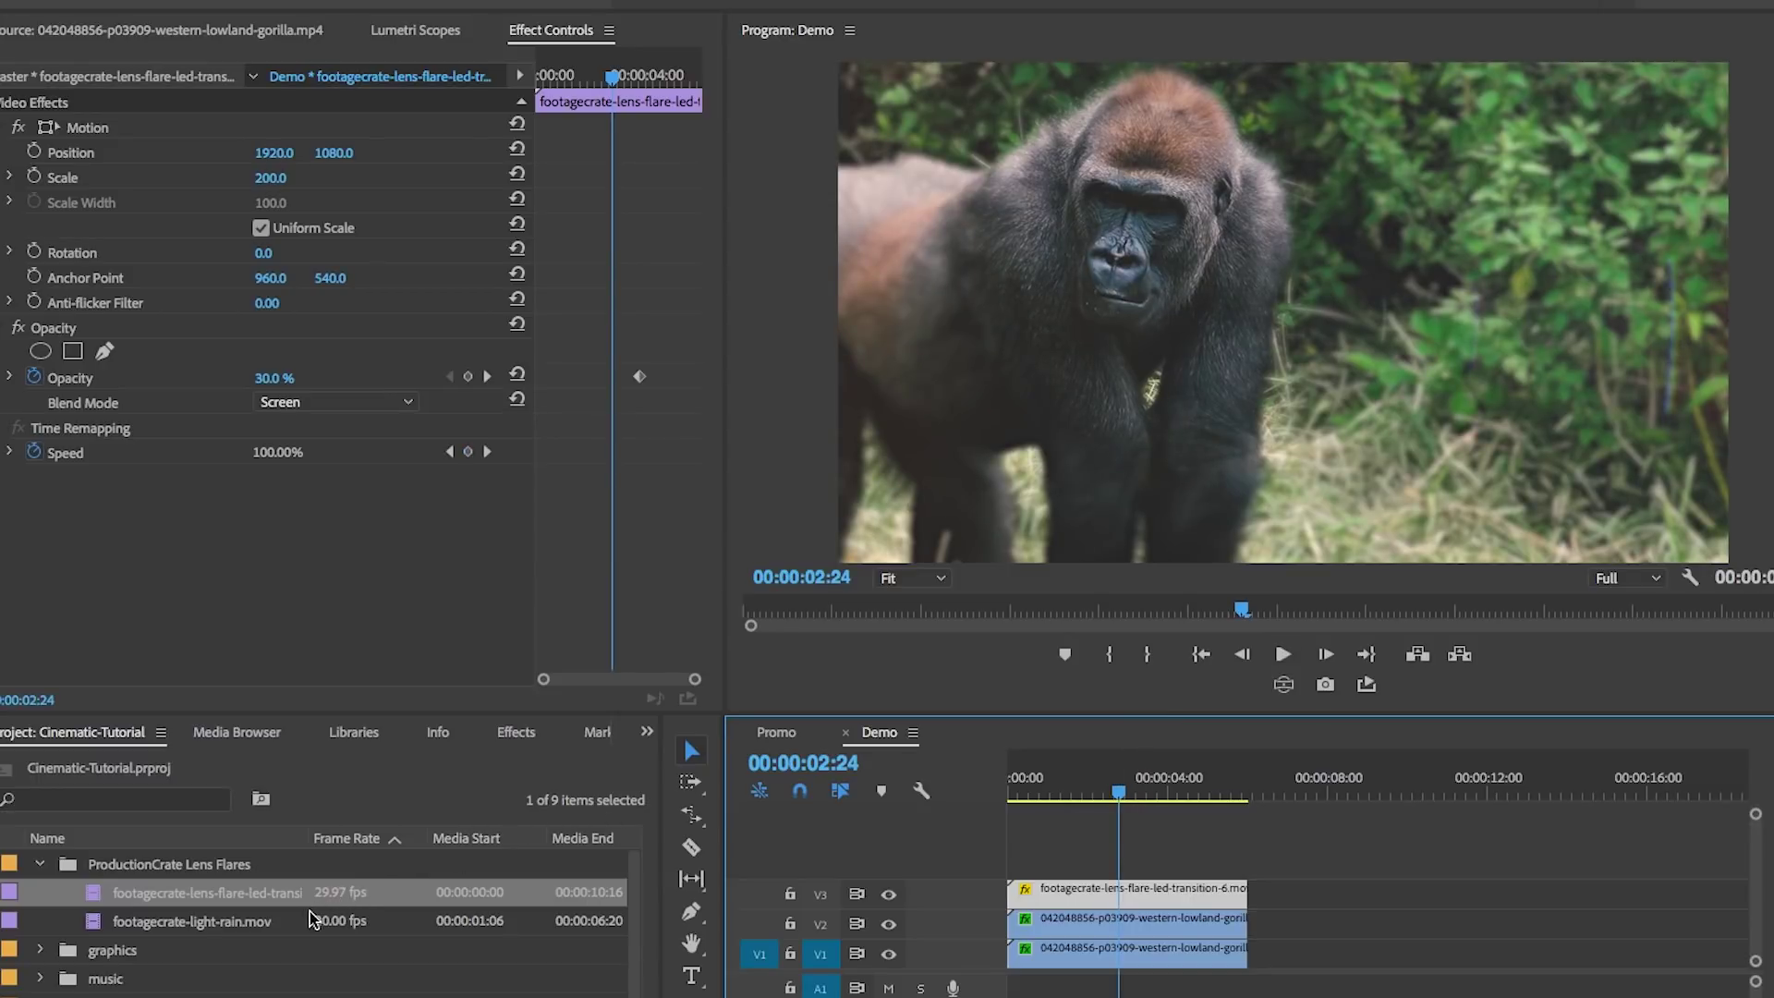
{"action": "left_click", "coordinate": [180, 924]}
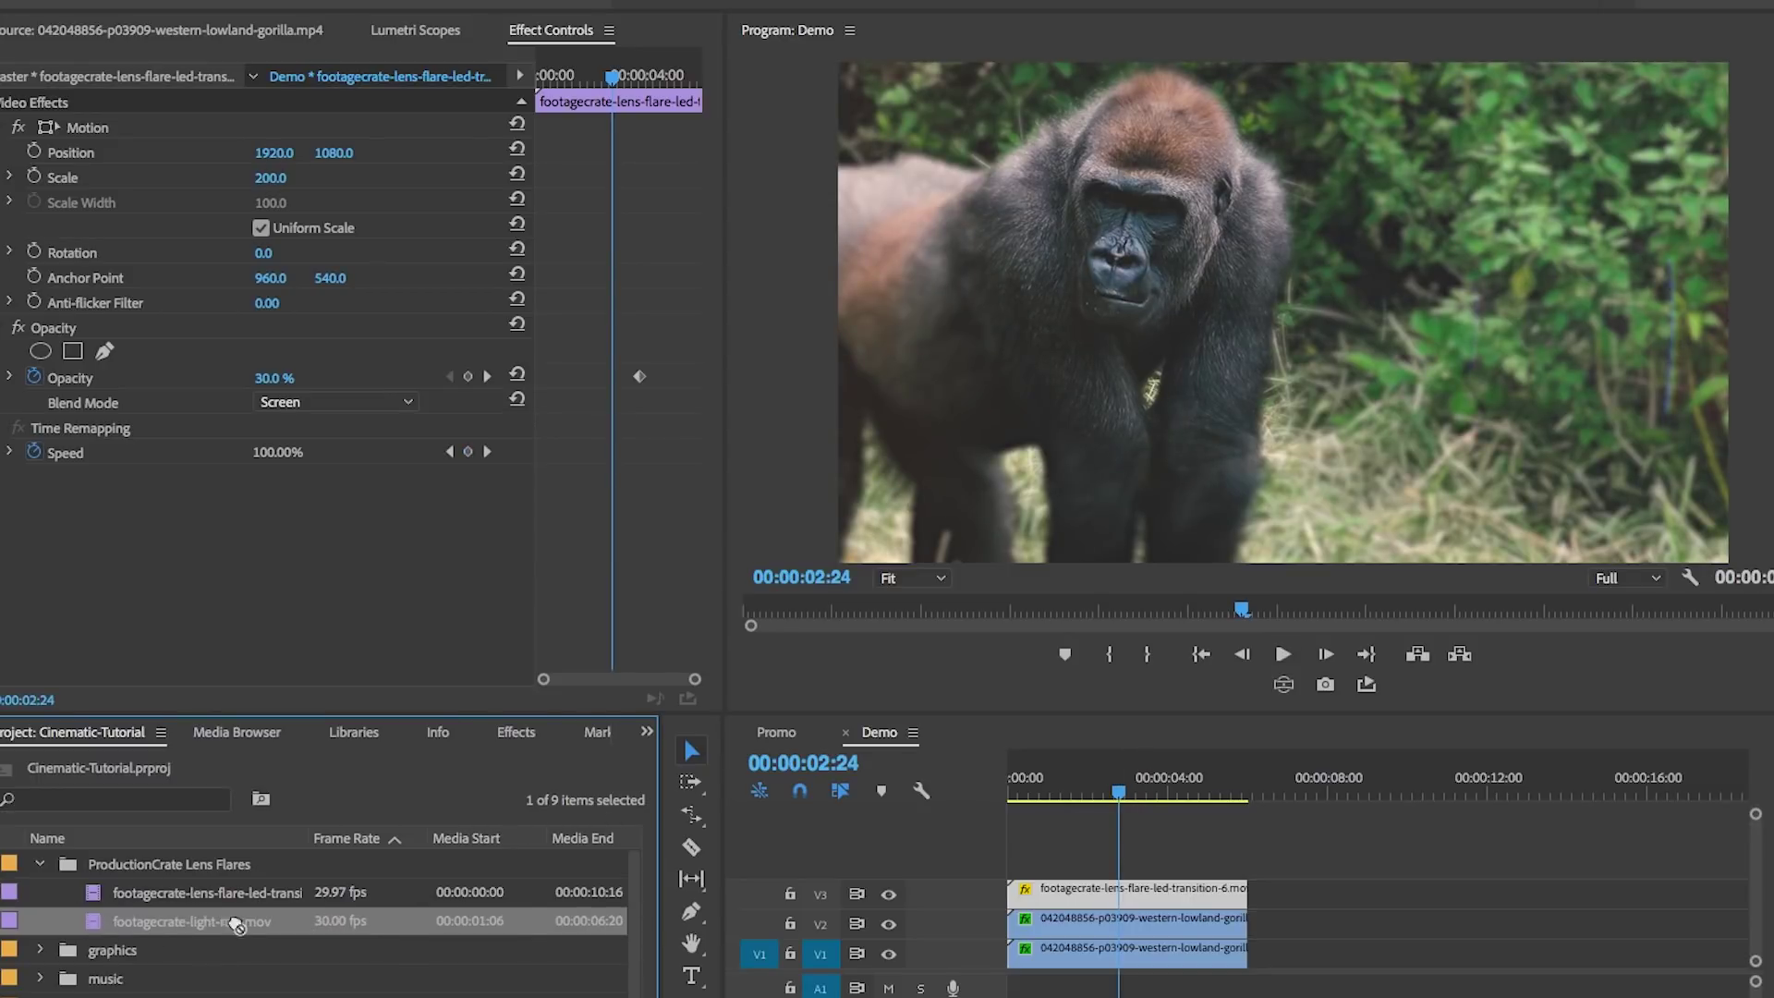
Put footagecrate-light-rain.mov on a new V4 track and rate-stretch it to 91.16% to end with the gorilla clip.
{"action": "left_click_drag", "start_coordinate": [237, 926], "coordinate": [1013, 858]}
{"action": "left_click_drag", "start_coordinate": [1212, 863], "coordinate": [1236, 867]}
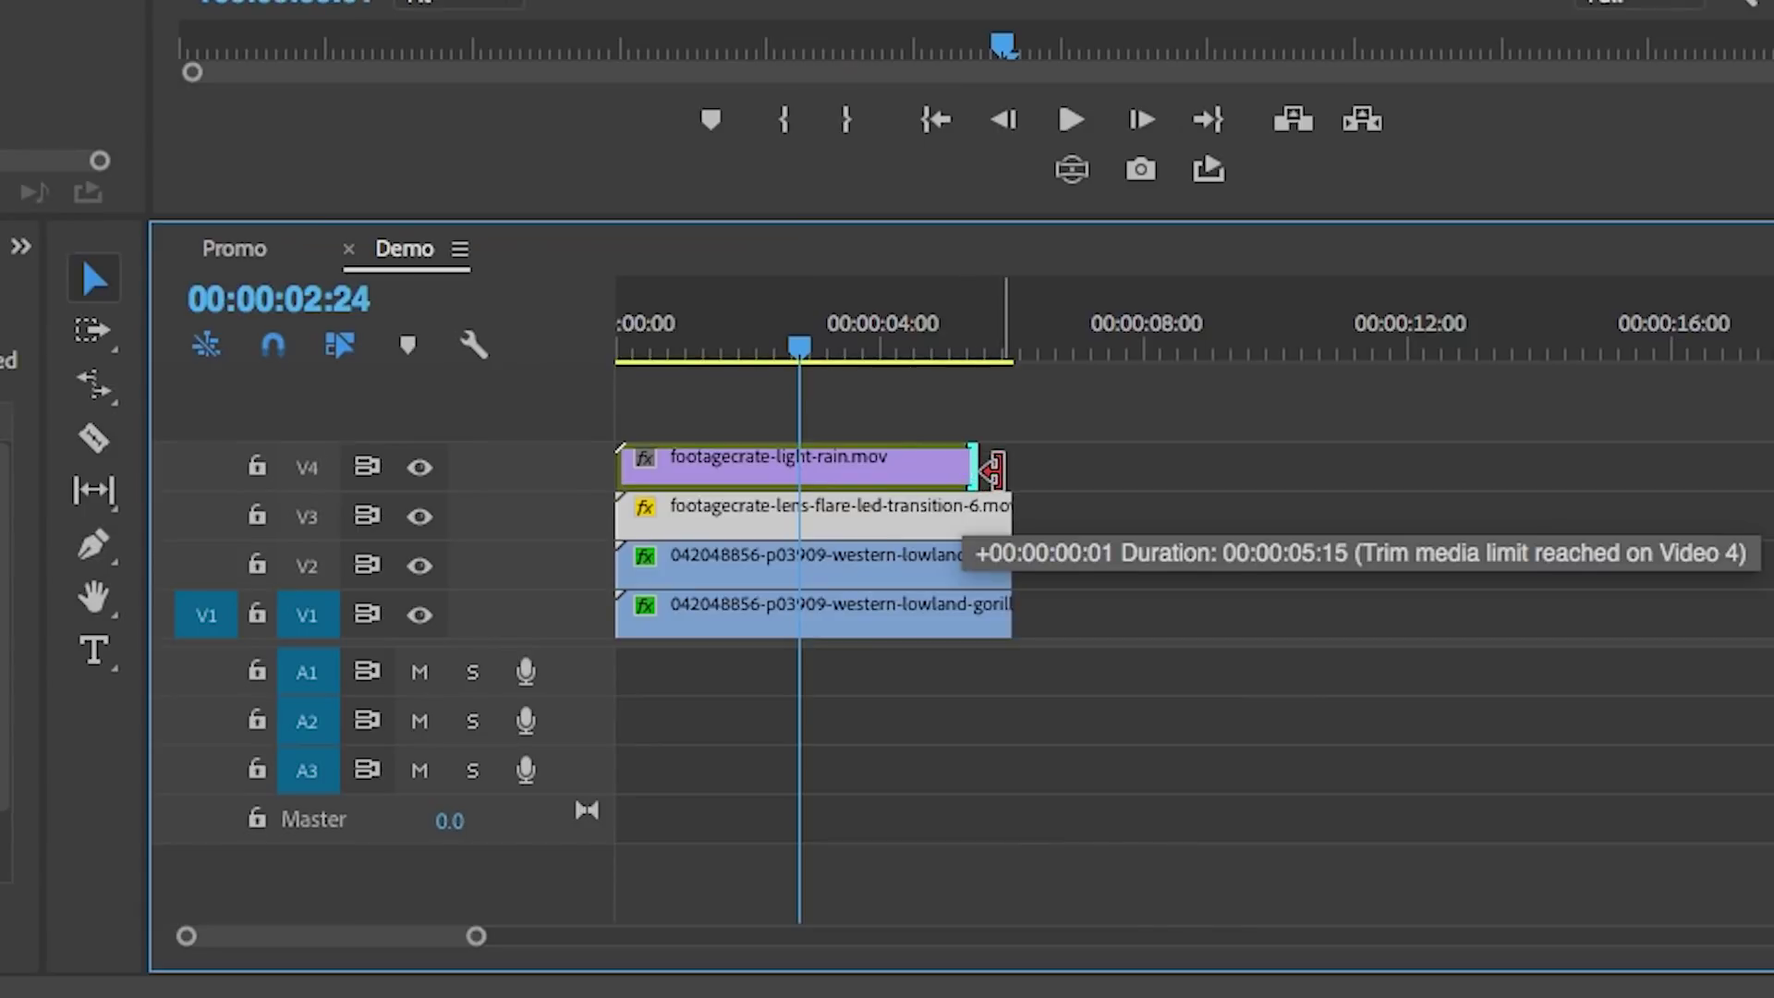
{"action": "left_click_drag", "start_coordinate": [991, 470], "coordinate": [987, 469]}
{"action": "left_click", "coordinate": [879, 471]}
{"action": "key", "text": "a"}
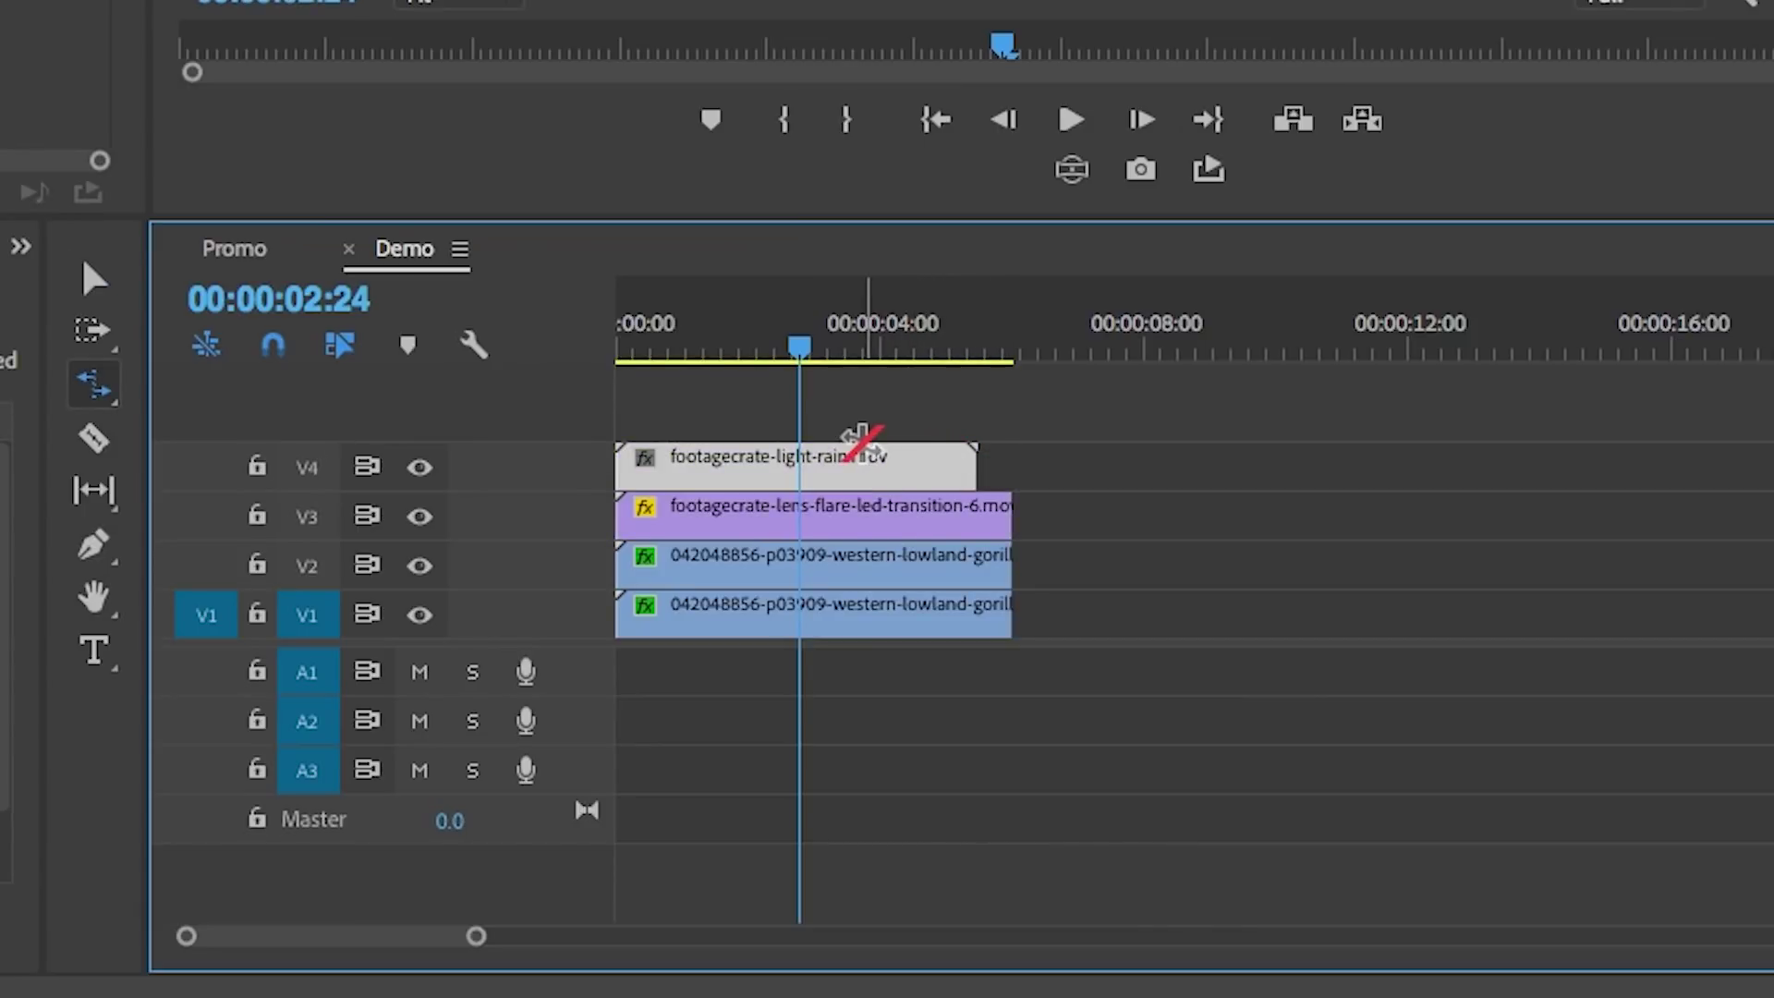
{"action": "left_click_drag", "start_coordinate": [968, 461], "coordinate": [998, 465]}
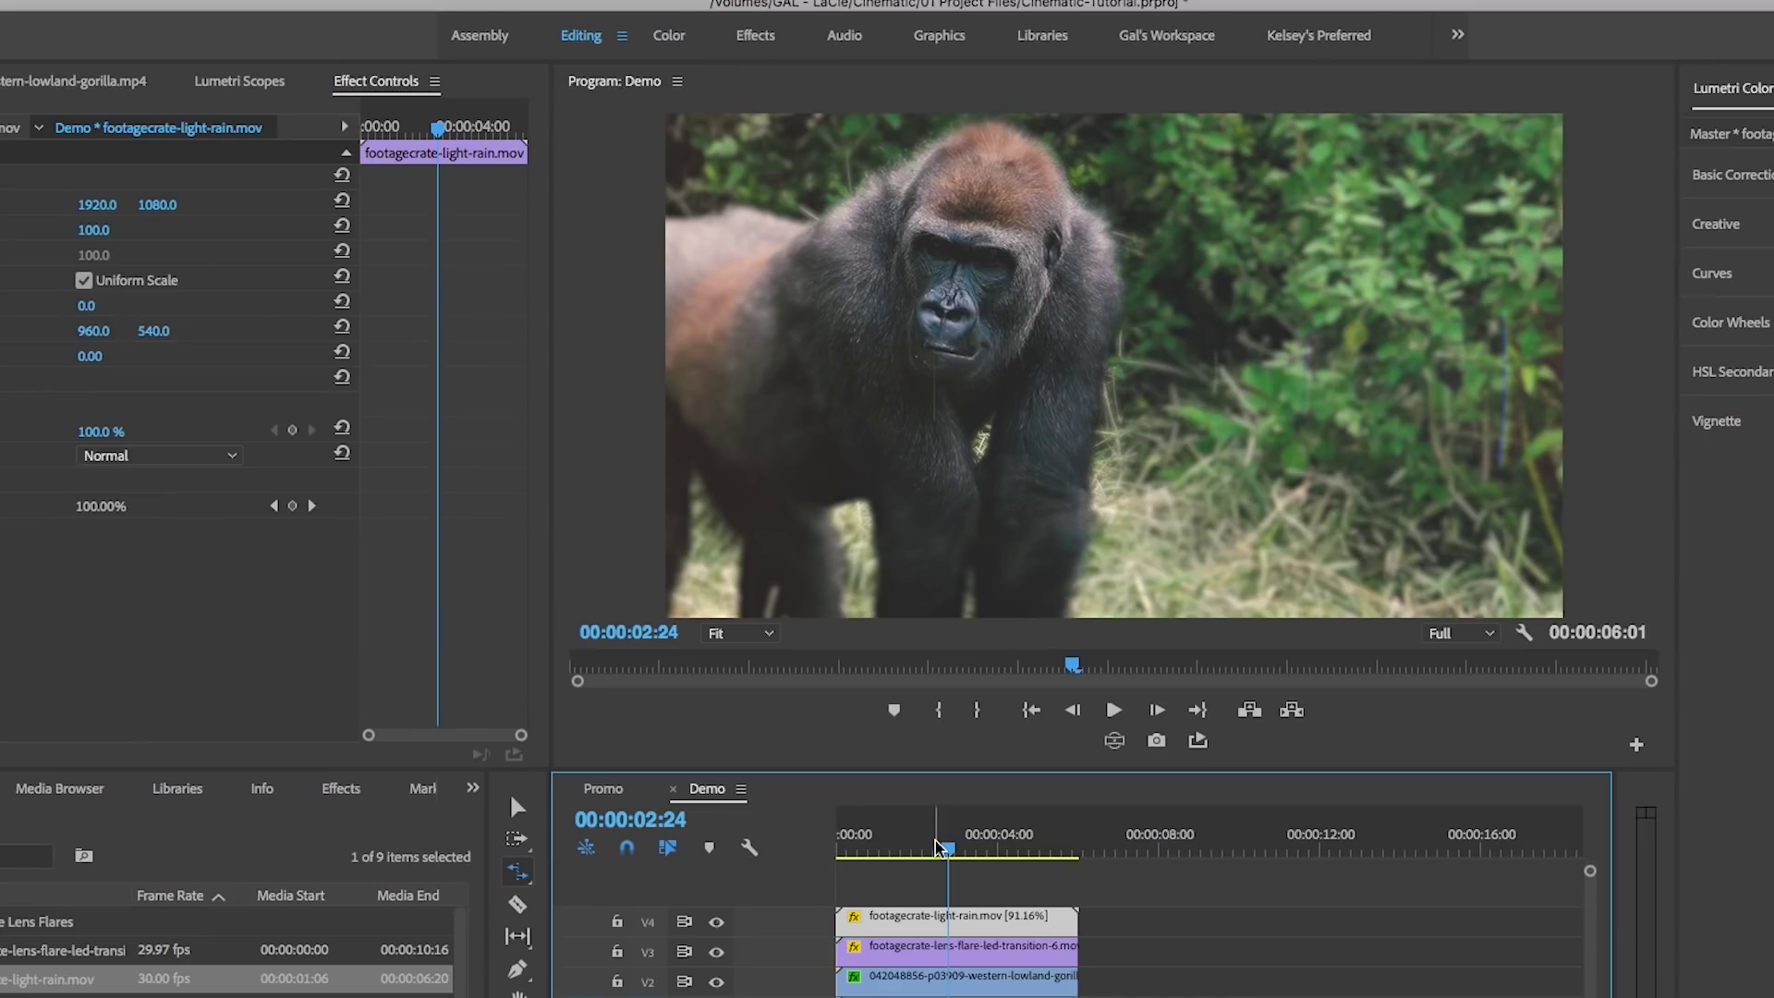
{"action": "left_click_drag", "start_coordinate": [939, 848], "coordinate": [841, 858]}
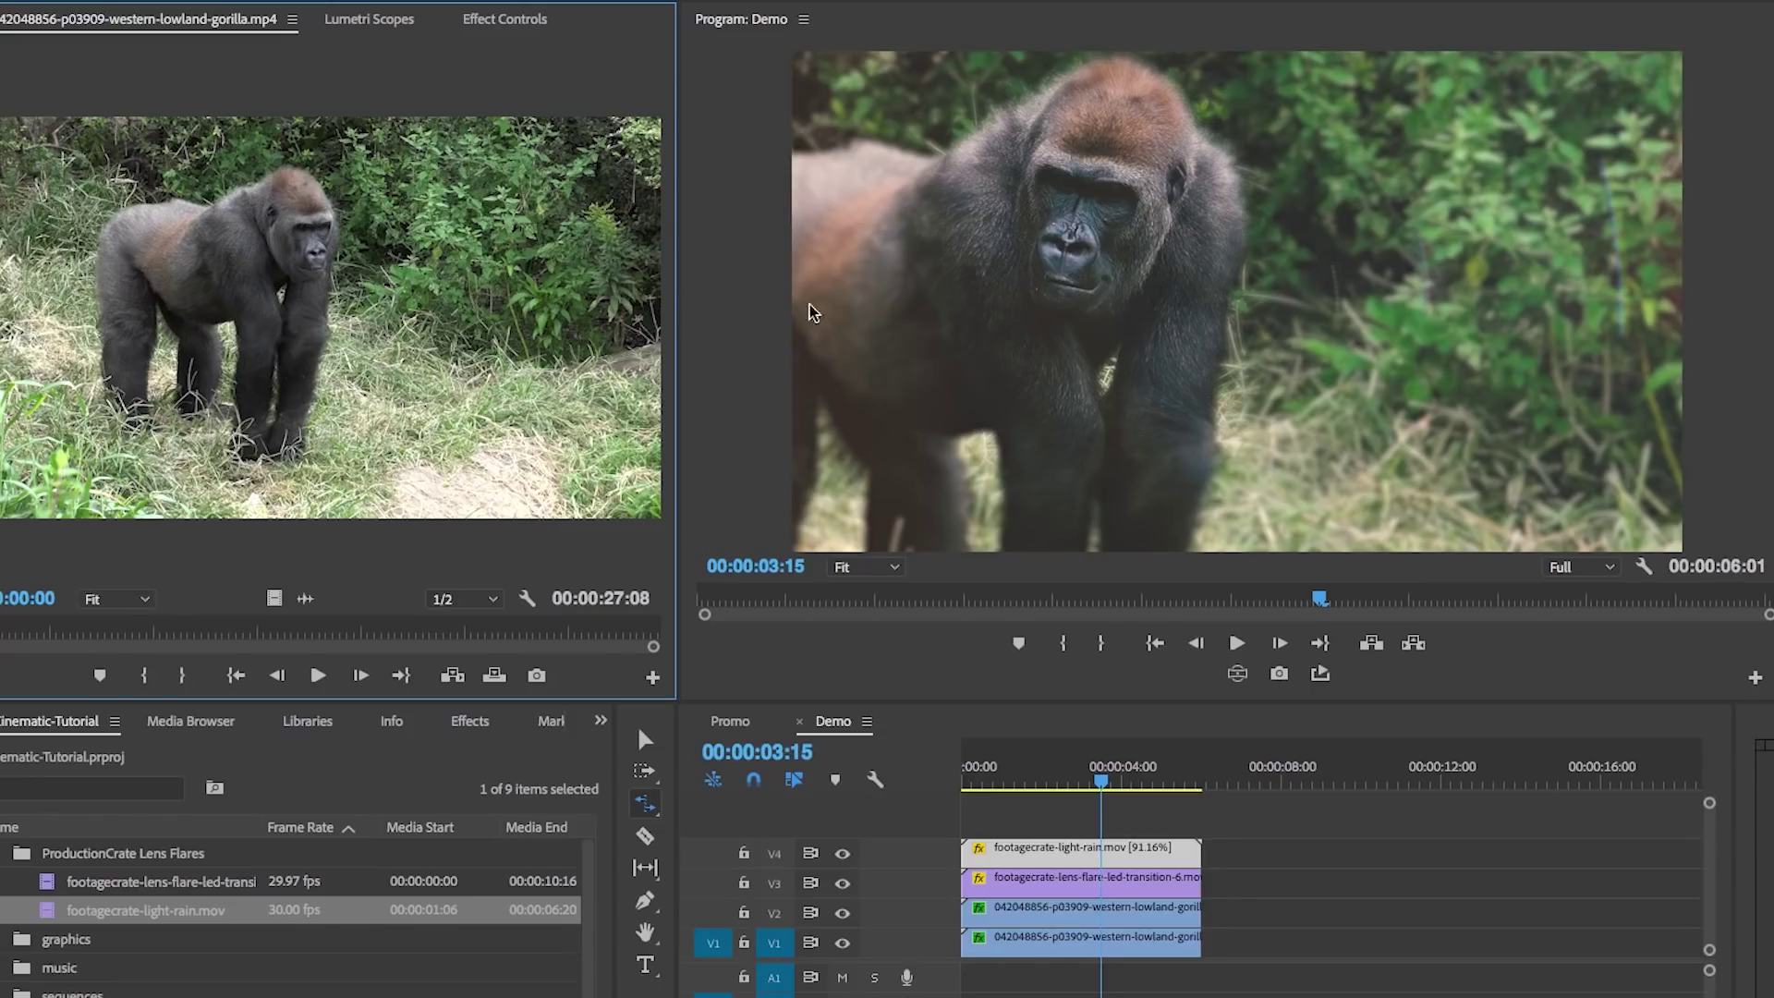